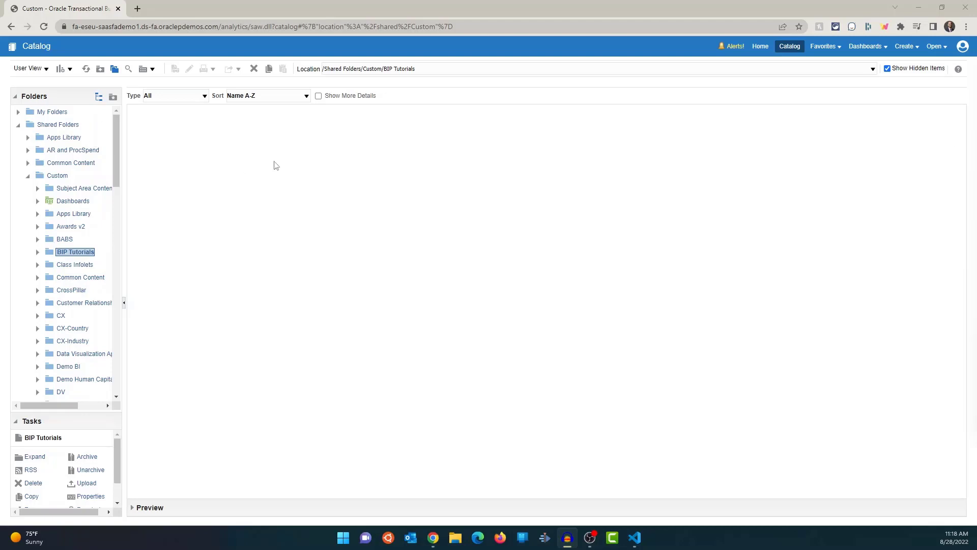
Step: Create a folder named Data Models inside Shared Folders/Custom/BIP Tutorials
{"action": "left_click", "coordinate": [56, 176]}
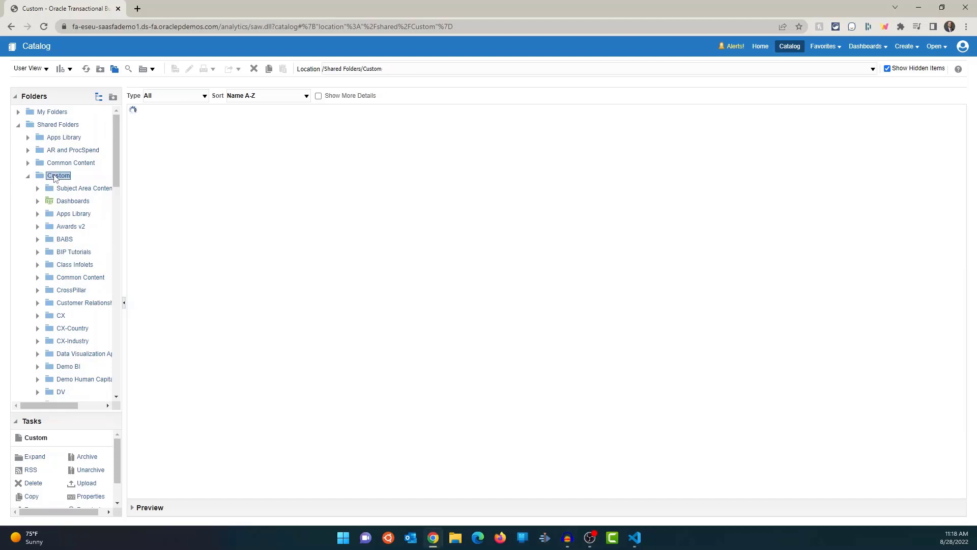
{"action": "left_click", "coordinate": [81, 256]}
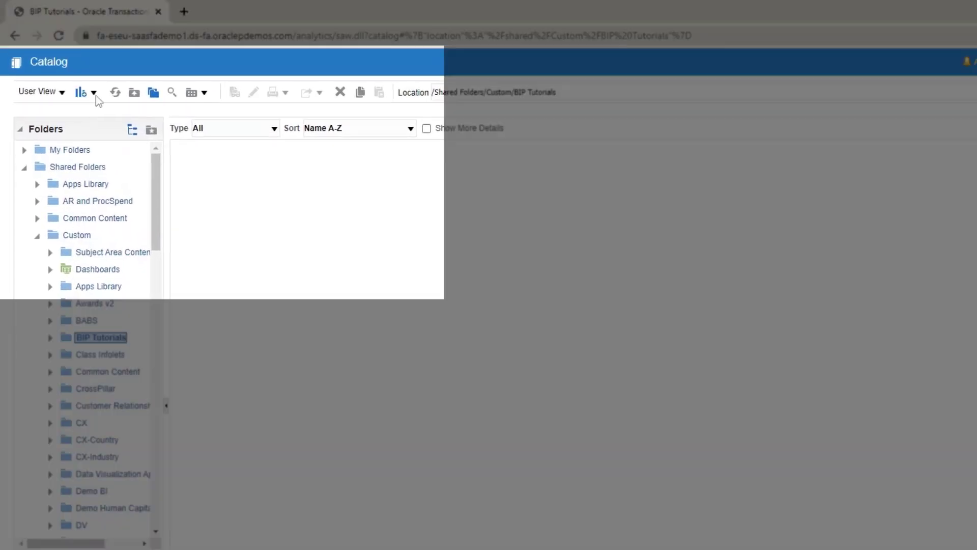
{"action": "left_click", "coordinate": [69, 70]}
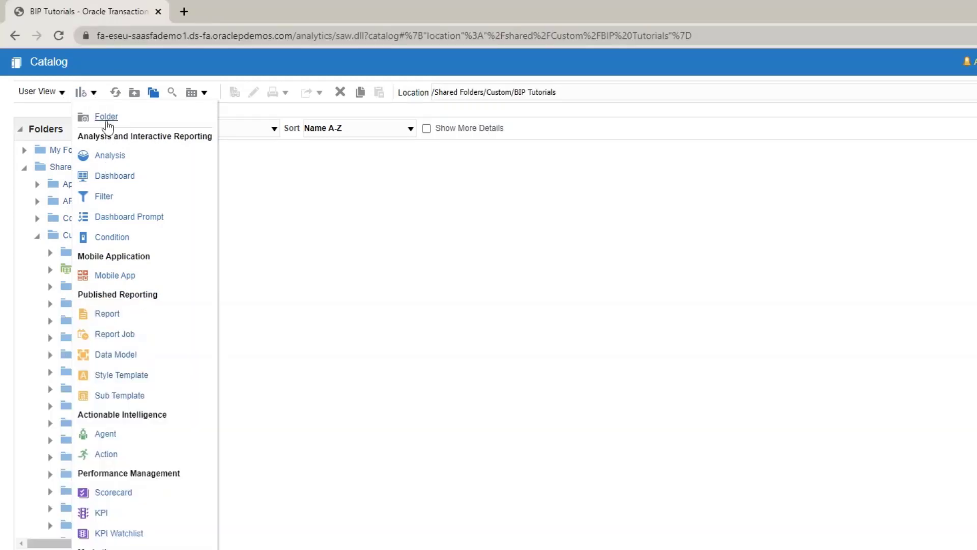
{"action": "left_click", "coordinate": [272, 238]}
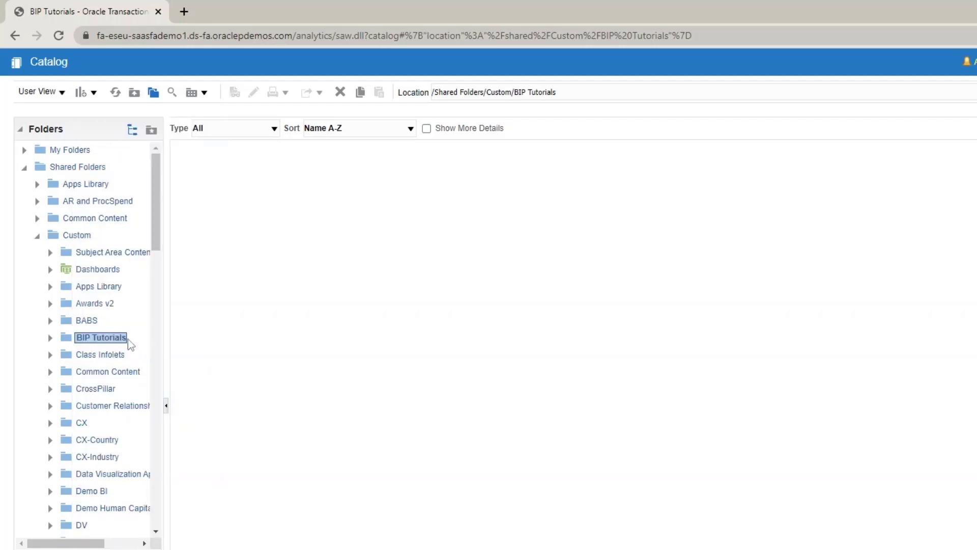
{"action": "left_click", "coordinate": [94, 95]}
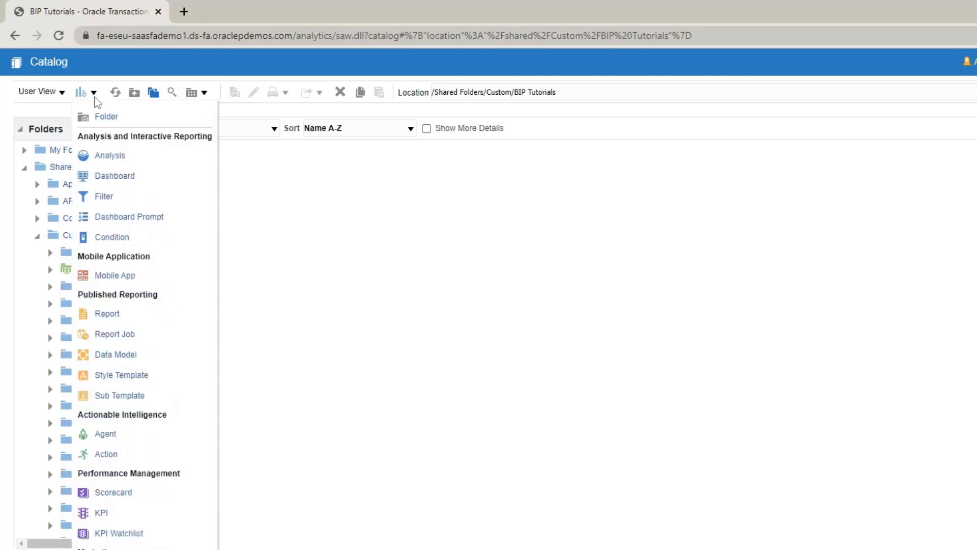
{"action": "left_click", "coordinate": [106, 116]}
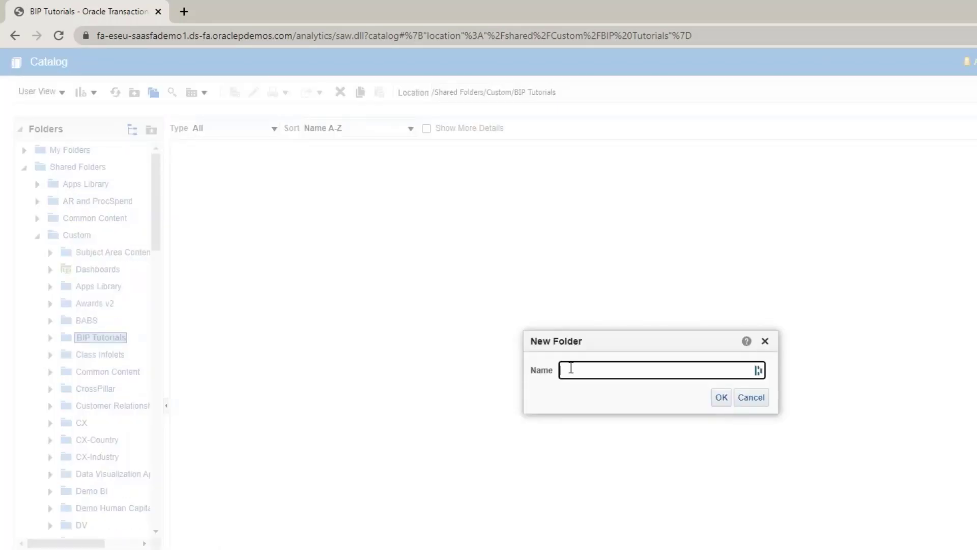
{"action": "type", "text": "Data Models"}
{"action": "left_click", "coordinate": [722, 397]}
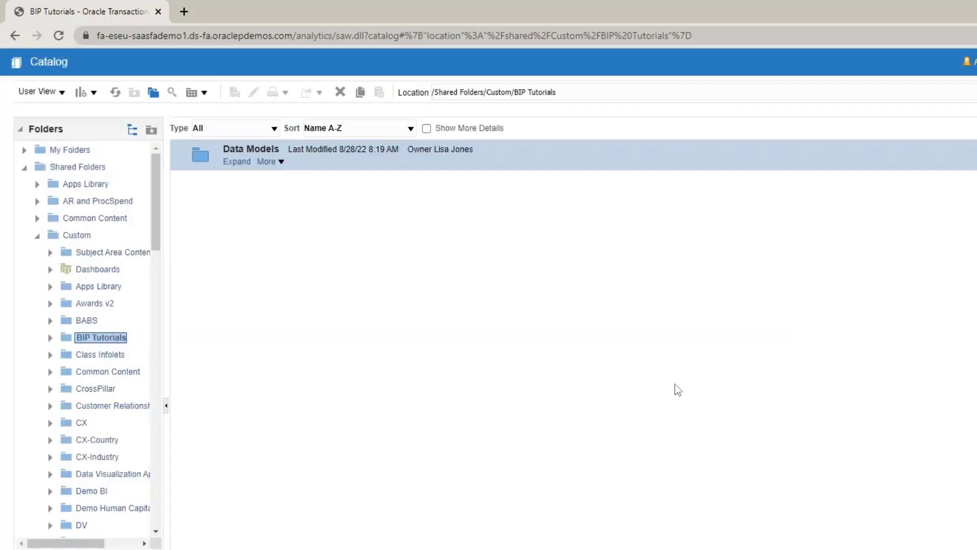
Step: Open the Data Models folder and start a new data model
{"action": "left_click", "coordinate": [236, 162]}
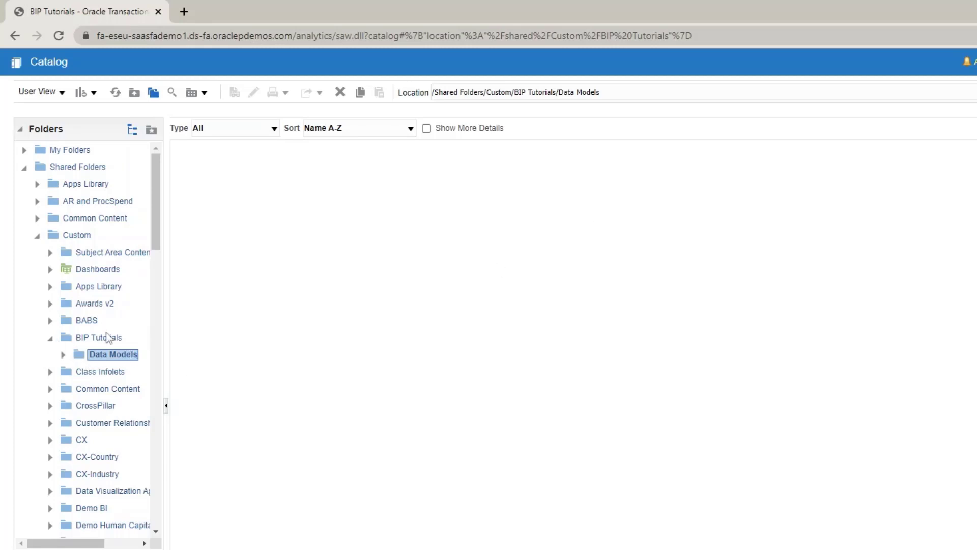
{"action": "left_click", "coordinate": [93, 93]}
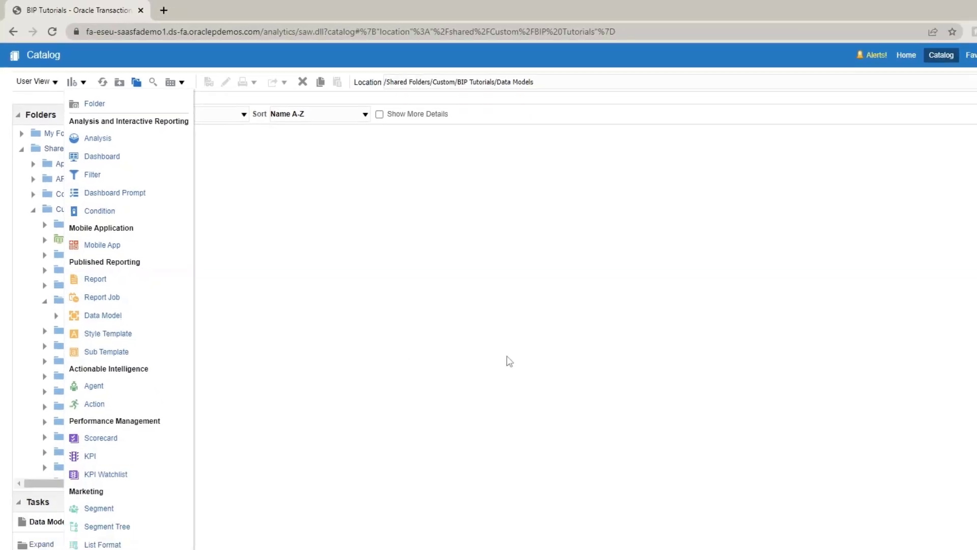
{"action": "left_click", "coordinate": [578, 405]}
{"action": "left_click", "coordinate": [915, 47]}
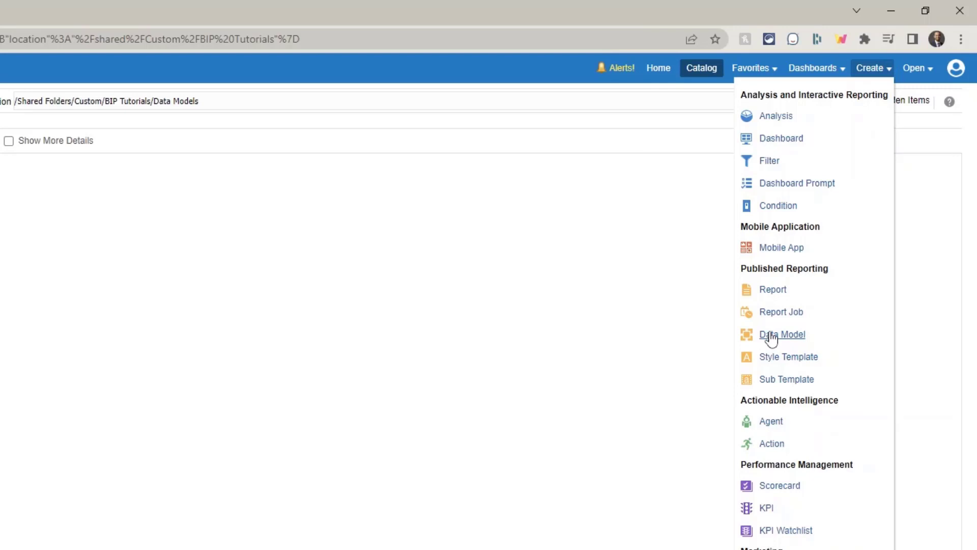
{"action": "left_click", "coordinate": [772, 335]}
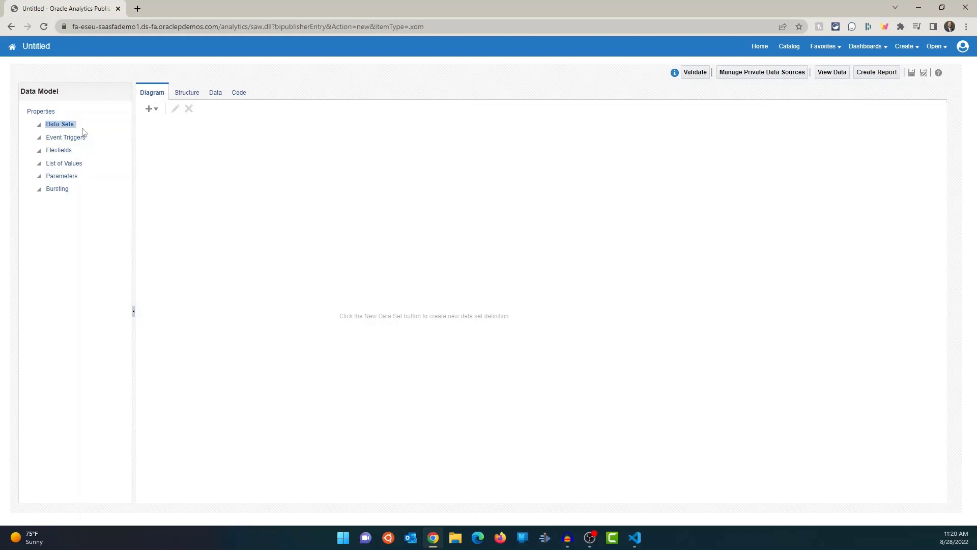
Step: Set the description in the data model's properties to AP Invoices
{"action": "left_click", "coordinate": [41, 113]}
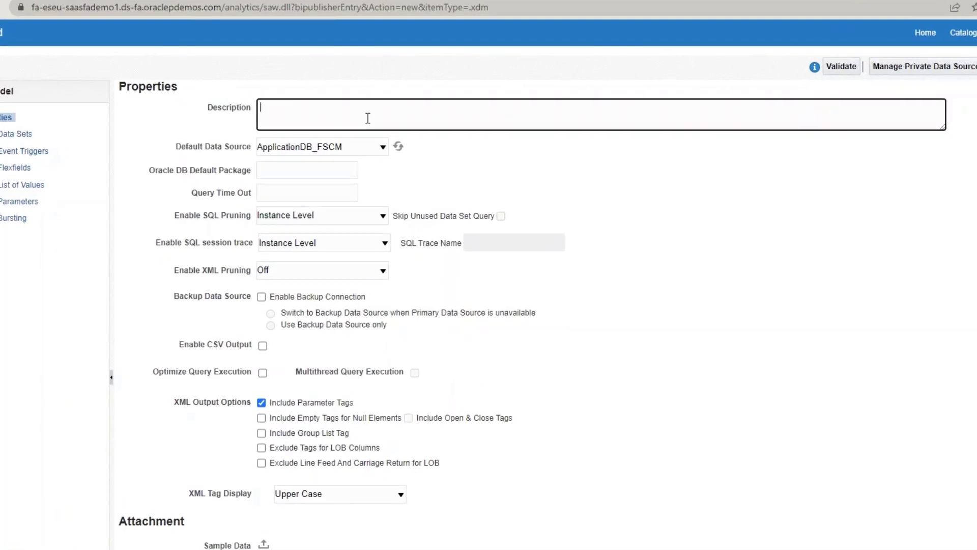
{"action": "type", "text": "AP Invoices"}
Step: Set the data model's default data source to demo after trying ApplicationDB_FSCM
{"action": "left_click", "coordinate": [365, 153]}
{"action": "left_click", "coordinate": [344, 168]}
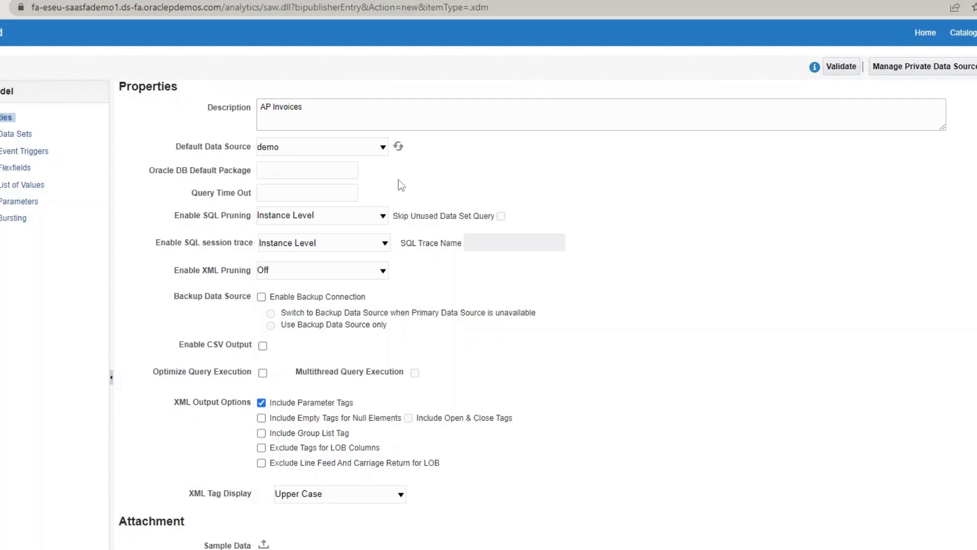
{"action": "left_click", "coordinate": [371, 146]}
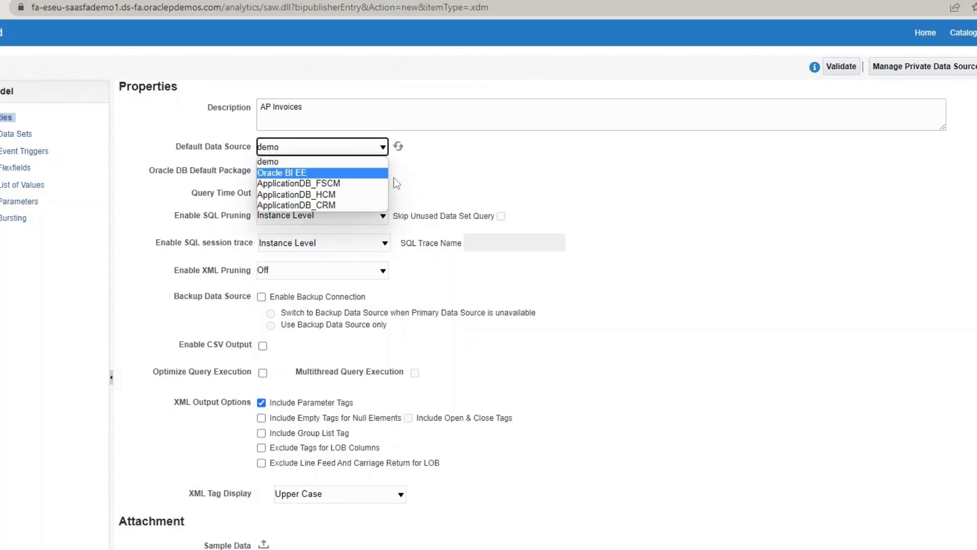
{"action": "left_click", "coordinate": [347, 184]}
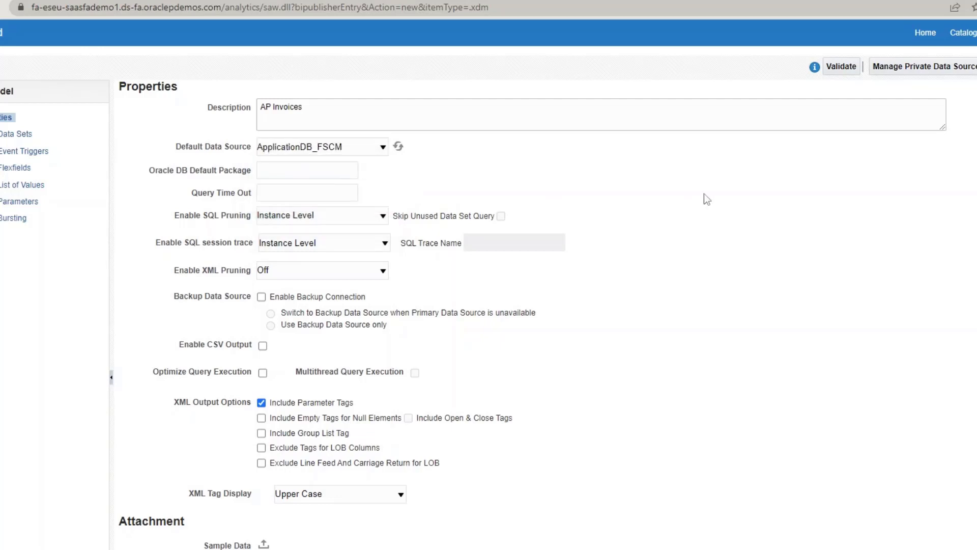
{"action": "left_click", "coordinate": [355, 148]}
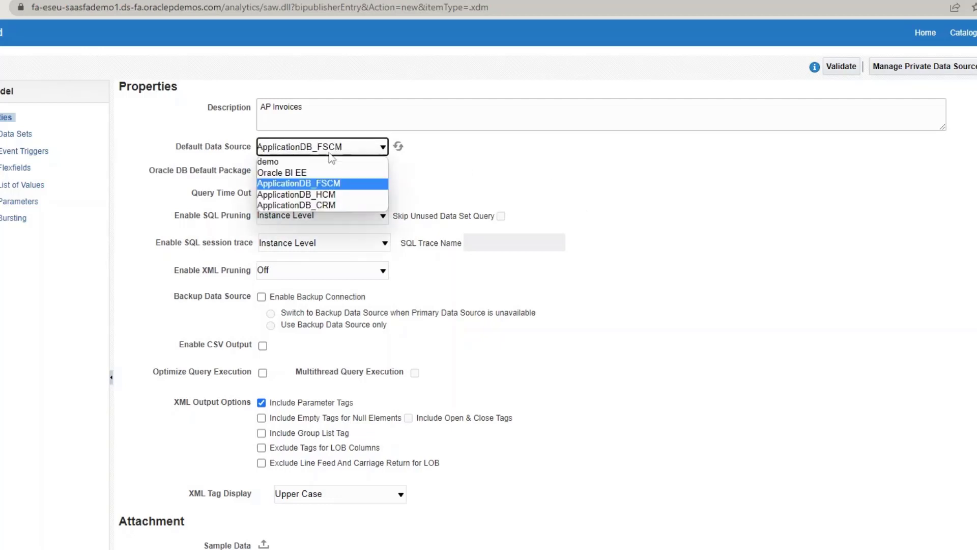
{"action": "left_click", "coordinate": [318, 160]}
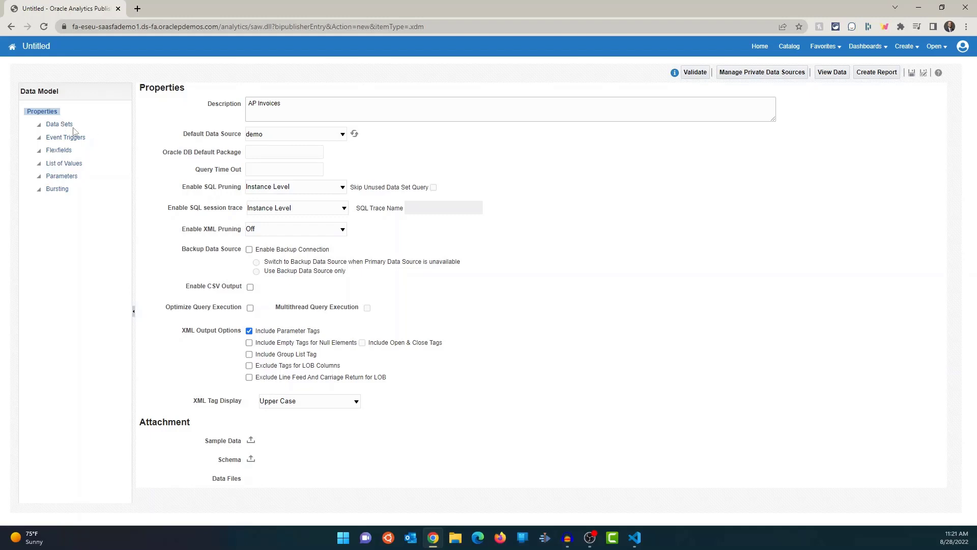
Step: Add a standard SQL data set named 1 on ApplicationDB_FSCM with the query "select * from dual" and reposition its group in the diagram
{"action": "left_click", "coordinate": [61, 127]}
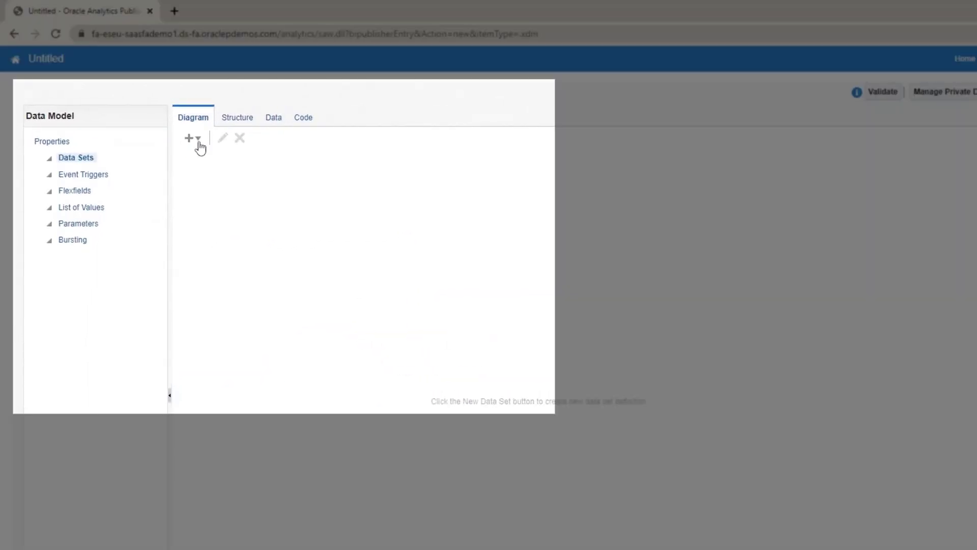
{"action": "left_click", "coordinate": [199, 144]}
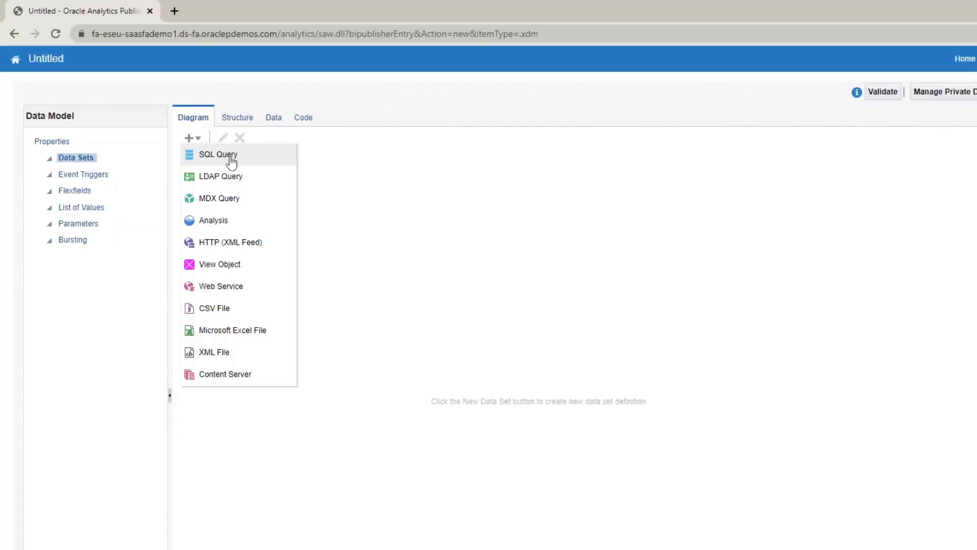
{"action": "left_click", "coordinate": [230, 158]}
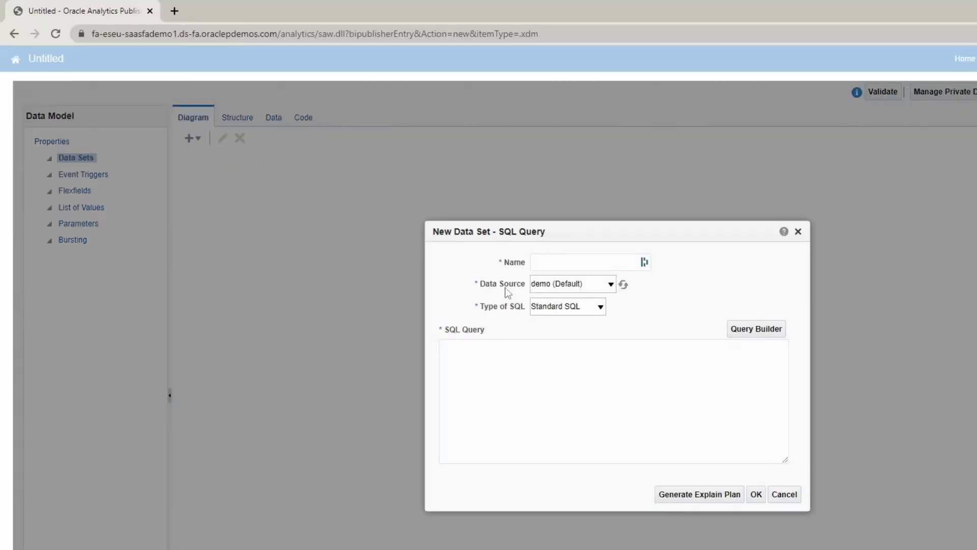
{"action": "left_click", "coordinate": [545, 288]}
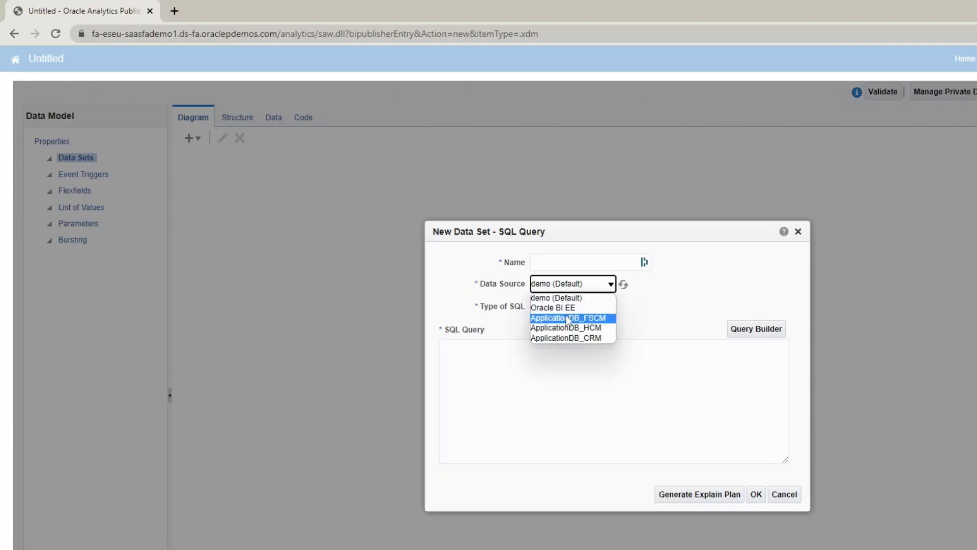
{"action": "left_click", "coordinate": [568, 318]}
{"action": "left_click", "coordinate": [572, 261]}
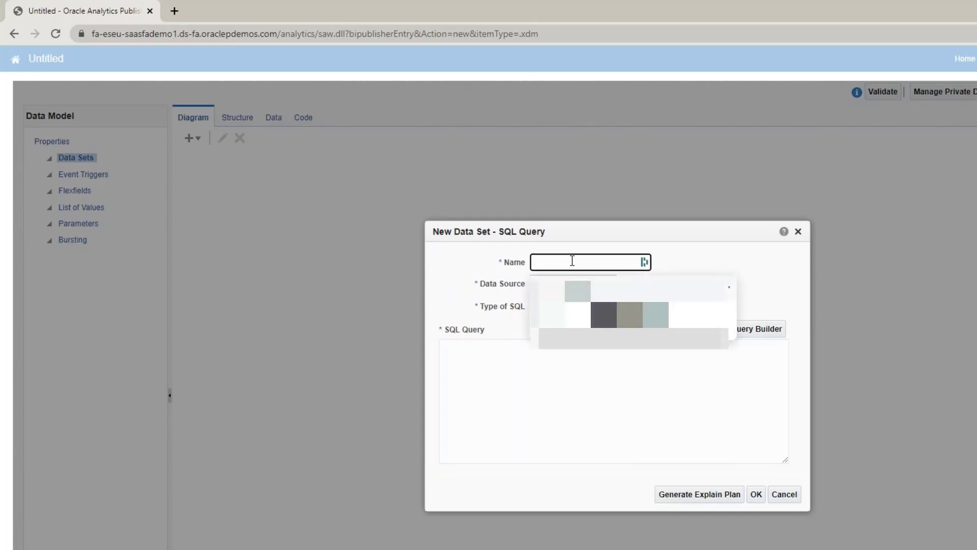
{"action": "type", "text": "1"}
{"action": "left_click", "coordinate": [607, 373]}
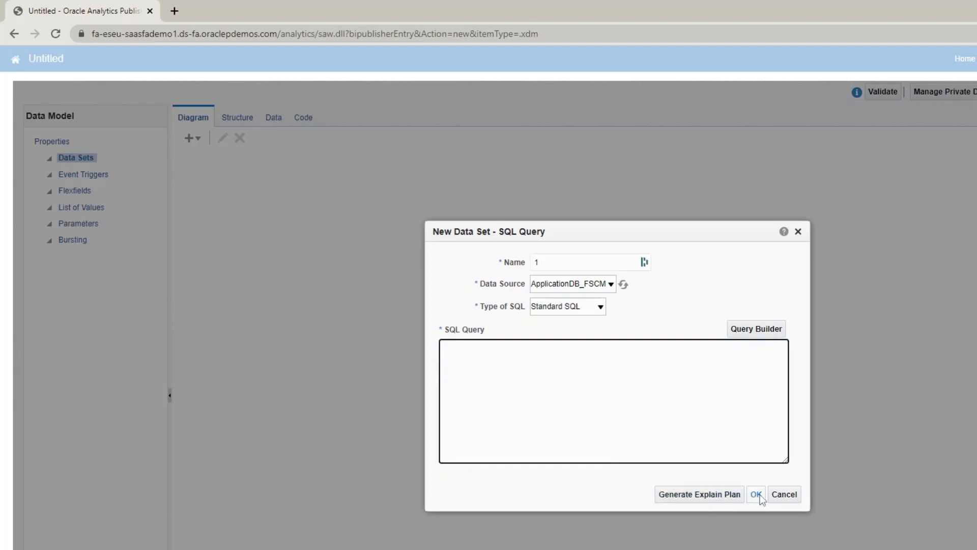
{"action": "type", "text": "select * from dual"}
{"action": "left_click", "coordinate": [756, 495]}
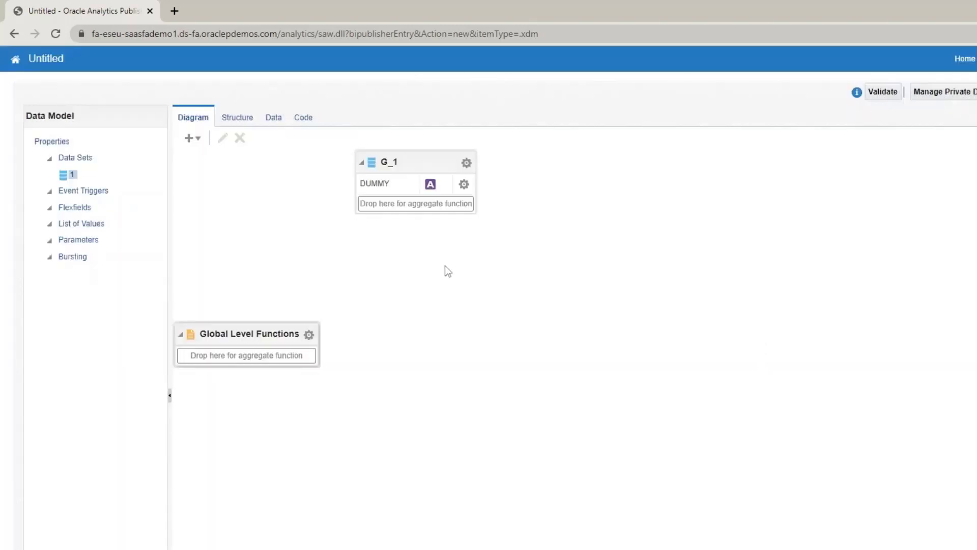
{"action": "left_click_drag", "start_coordinate": [427, 160], "coordinate": [336, 198]}
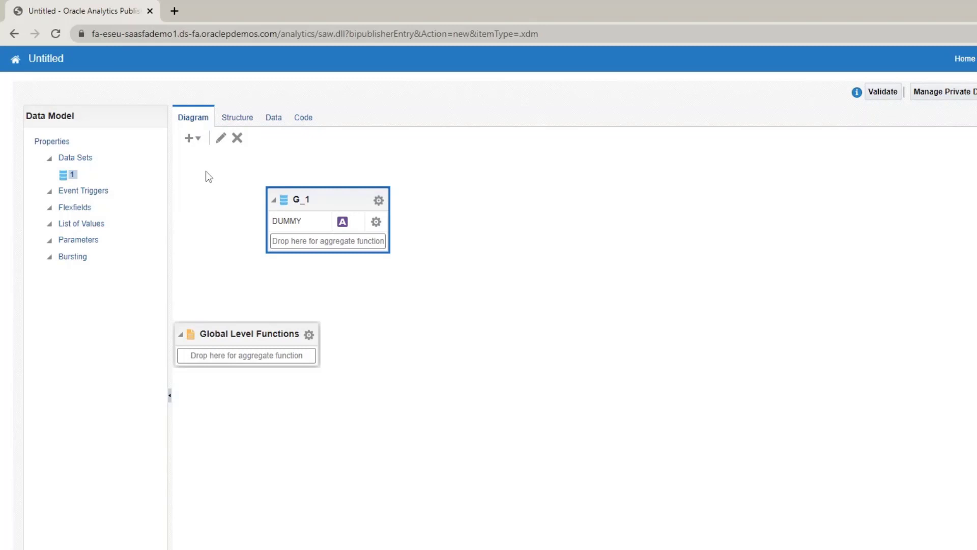
{"action": "left_click", "coordinate": [195, 138]}
{"action": "left_click", "coordinate": [209, 156]}
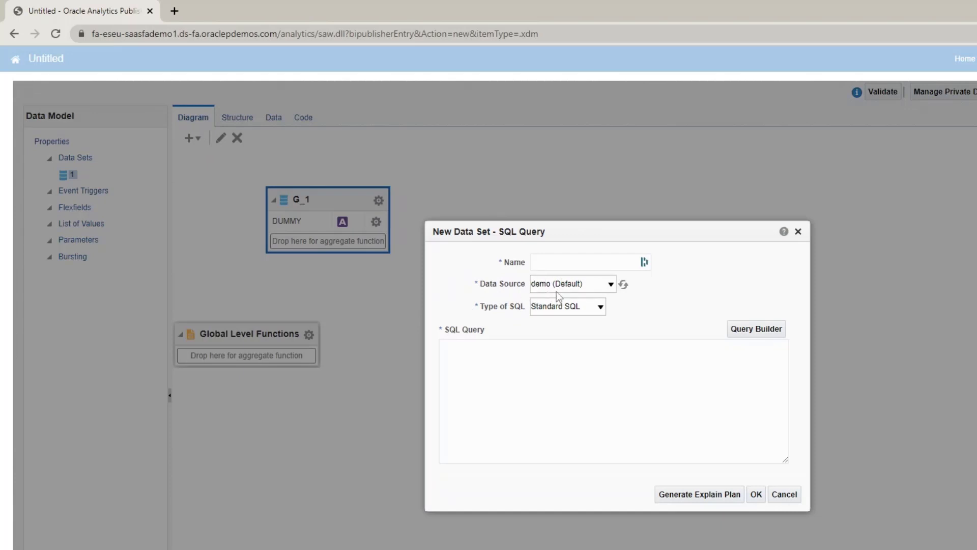
{"action": "left_click", "coordinate": [783, 494]}
Step: Review the action options of group G_1 and delete its data set from the diagram
{"action": "left_click_drag", "start_coordinate": [348, 196], "coordinate": [350, 198]}
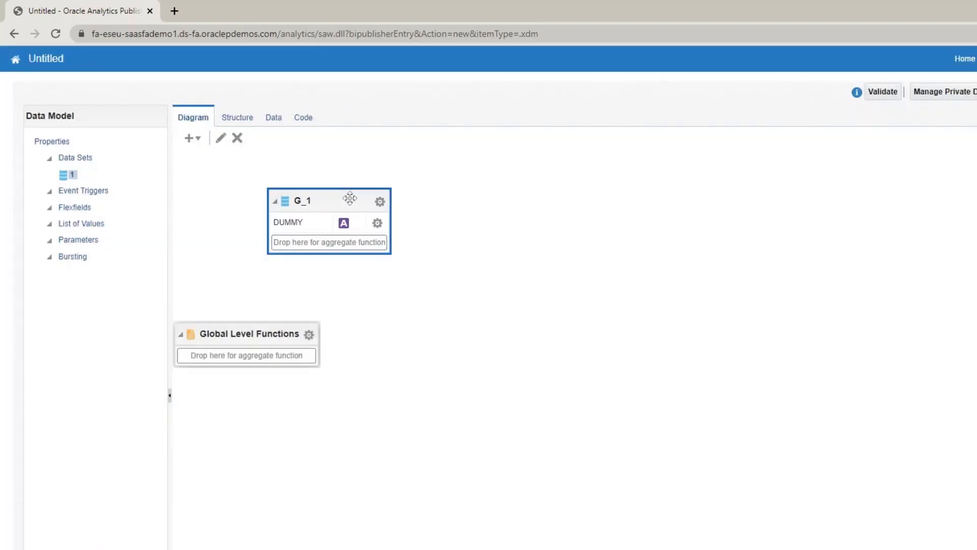
{"action": "left_click", "coordinate": [380, 201]}
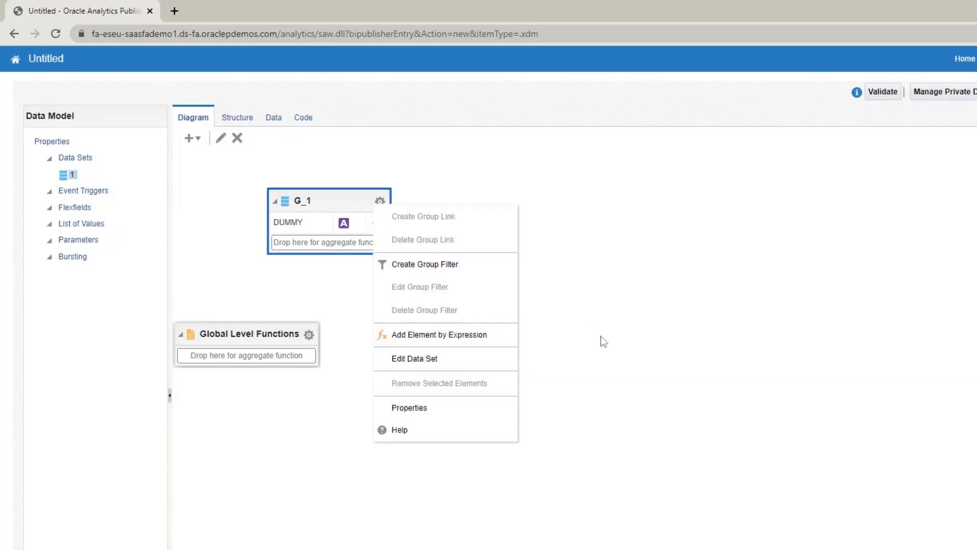
{"action": "left_click", "coordinate": [338, 205]}
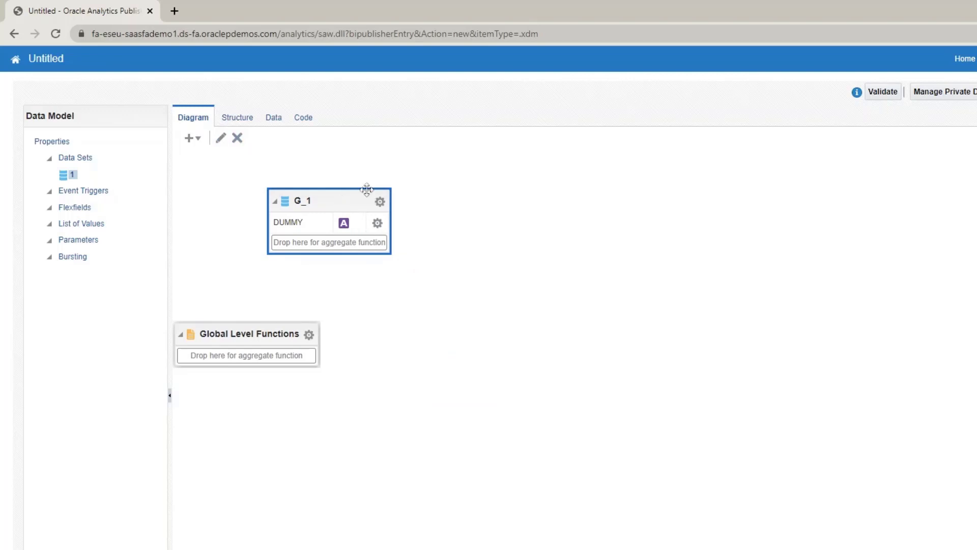
{"action": "left_click", "coordinate": [238, 138]}
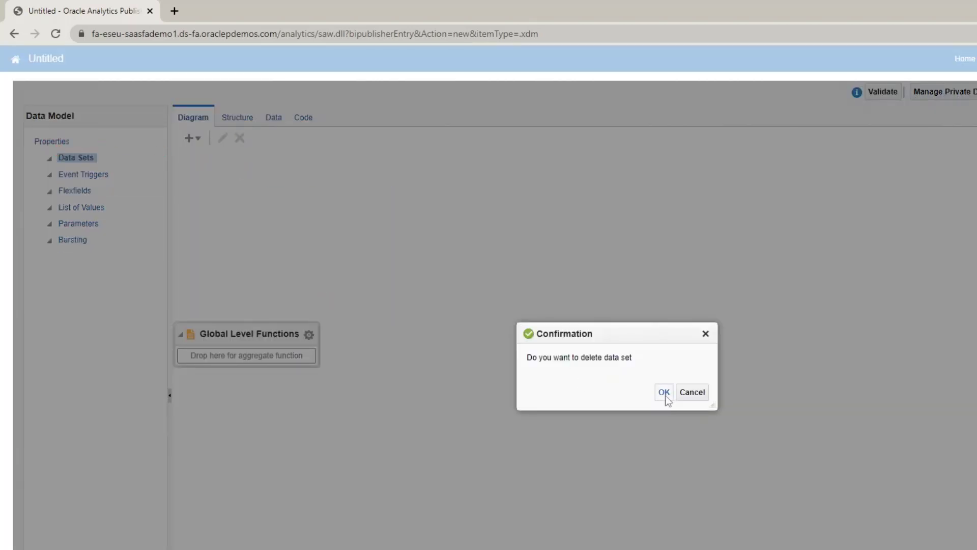
{"action": "left_click", "coordinate": [705, 334]}
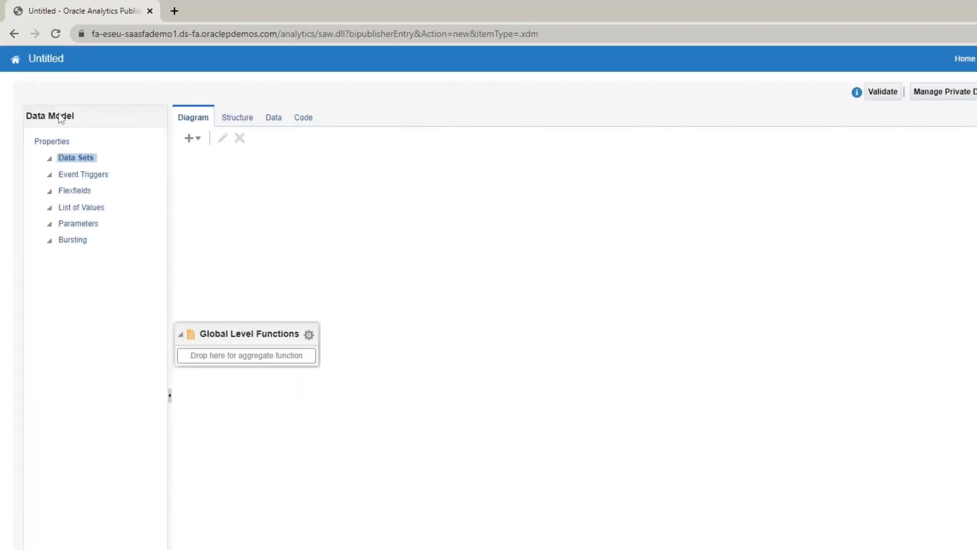
Step: Set the default data source in the data model's properties to ApplicationDB_FSCM
{"action": "left_click", "coordinate": [53, 141]}
{"action": "left_click", "coordinate": [364, 175]}
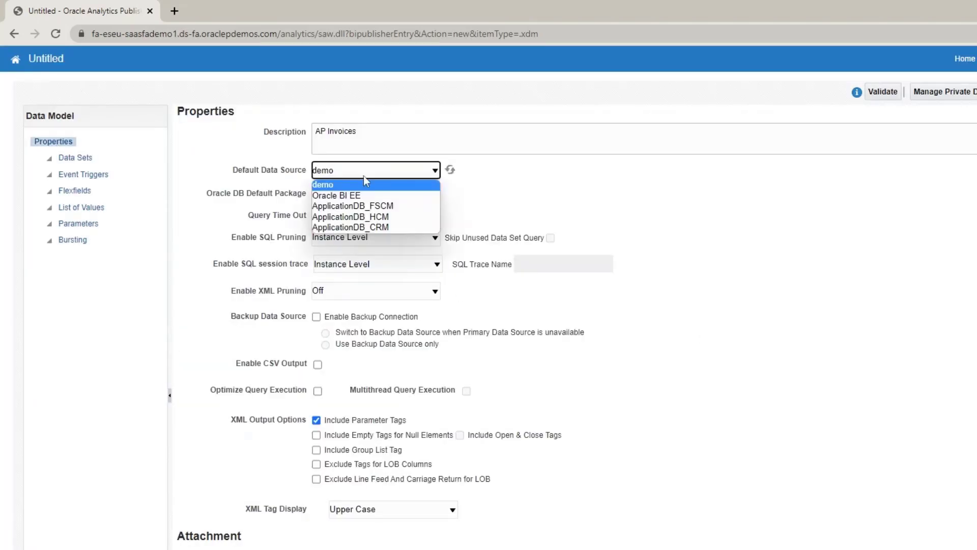
{"action": "left_click", "coordinate": [367, 205]}
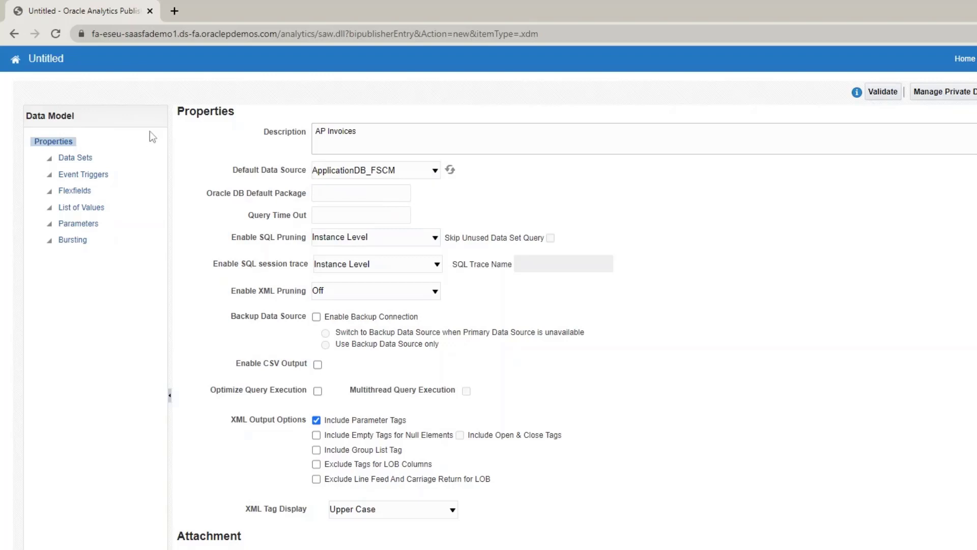
Step: Start a new SQL query data set in the data model and name it ap_invoices
{"action": "left_click", "coordinate": [85, 158]}
{"action": "left_click", "coordinate": [192, 138]}
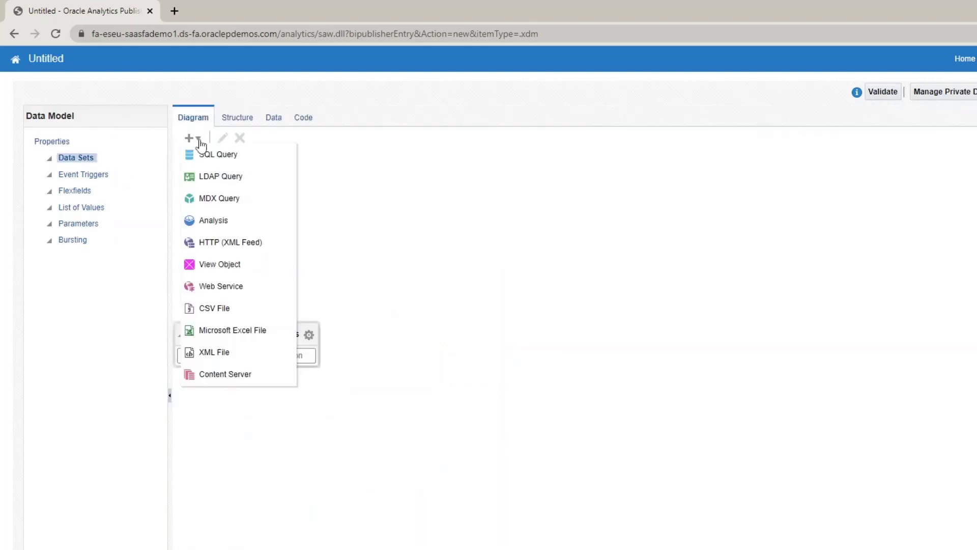
{"action": "left_click", "coordinate": [203, 155]}
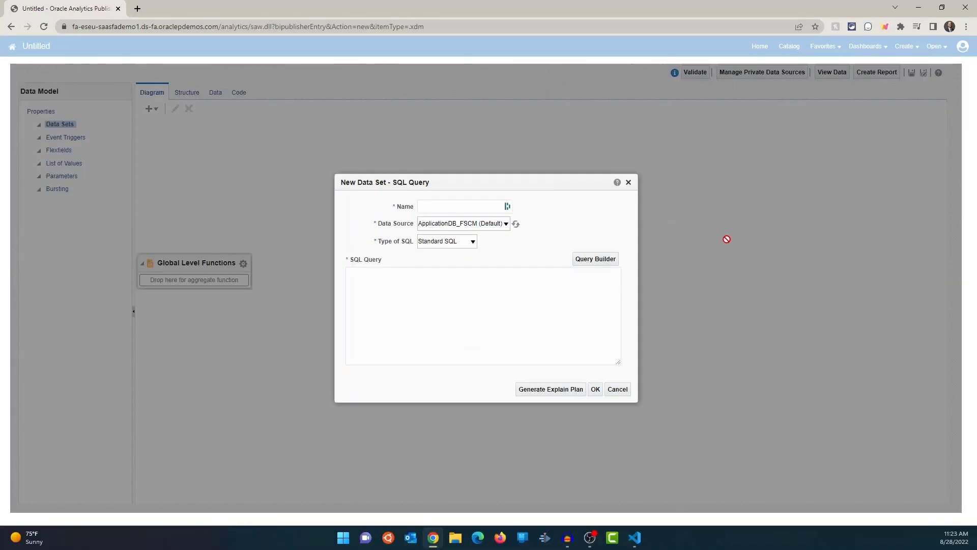
{"action": "left_click", "coordinate": [461, 205]}
{"action": "type", "text": "ap_invoices"}
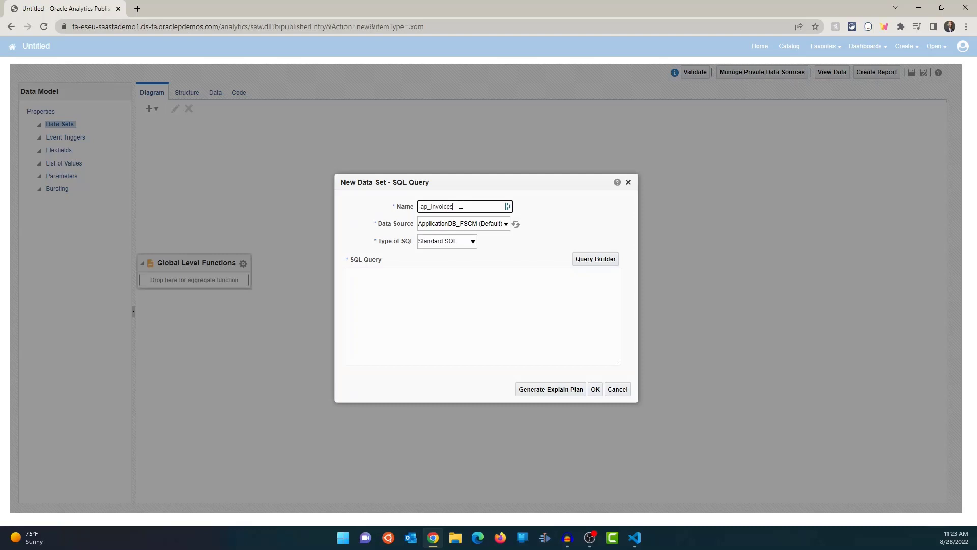
Step: Enter the query "SELECT * FROM AP_INVOICES_ALL" for the ap_invoices data set and create it
{"action": "left_click", "coordinate": [461, 291]}
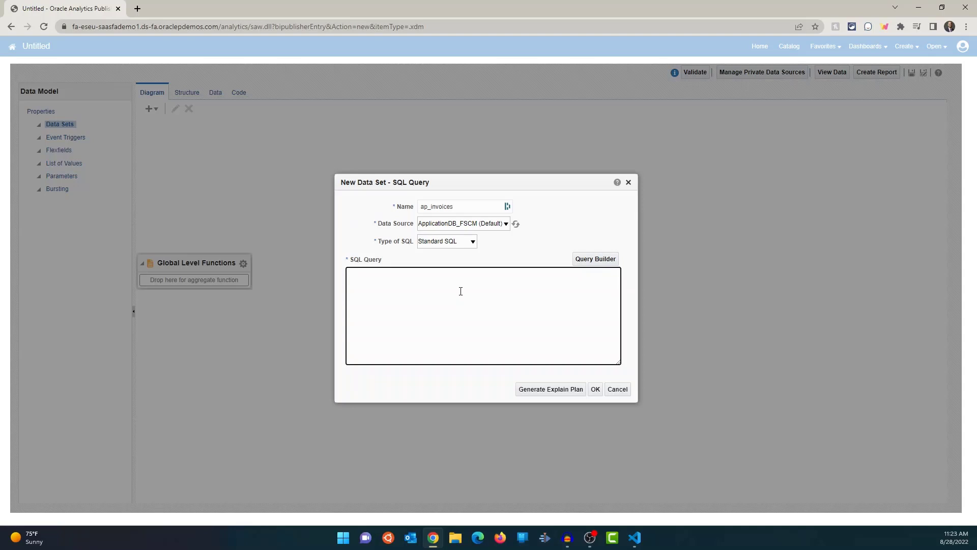
{"action": "type", "text": "SELECT * F"}
{"action": "type", "text": "ROM AP_OI"}
{"action": "type", "text": "IN"}
{"action": "type", "text": "VOICE"}
{"action": "type", "text": "S_ALL;"}
{"action": "left_click", "coordinate": [596, 388]}
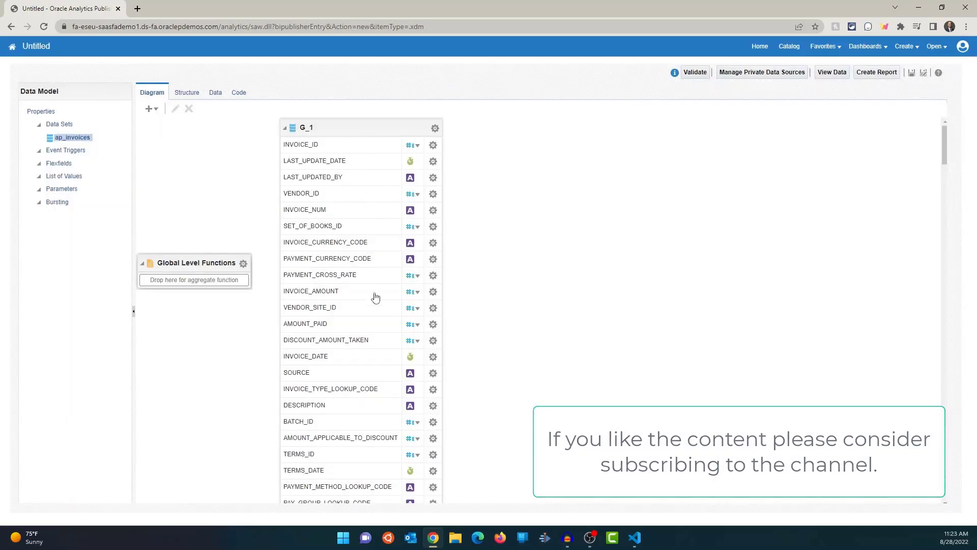
Step: Look through the list of columns in group G_1 of the diagram
{"action": "scroll", "coordinate": [371, 350], "scroll_direction": "down", "scroll_amount": 10}
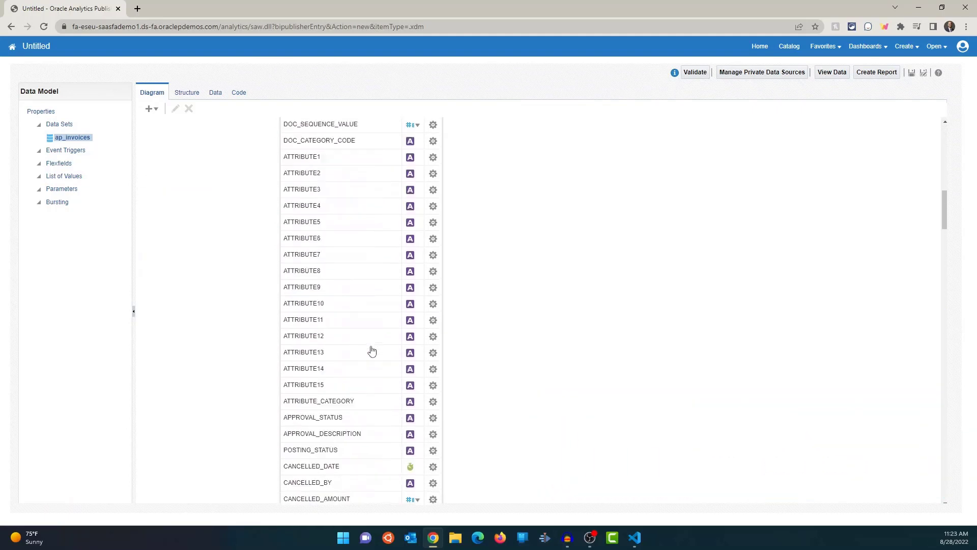
{"action": "scroll", "coordinate": [372, 350], "scroll_direction": "down", "scroll_amount": 15}
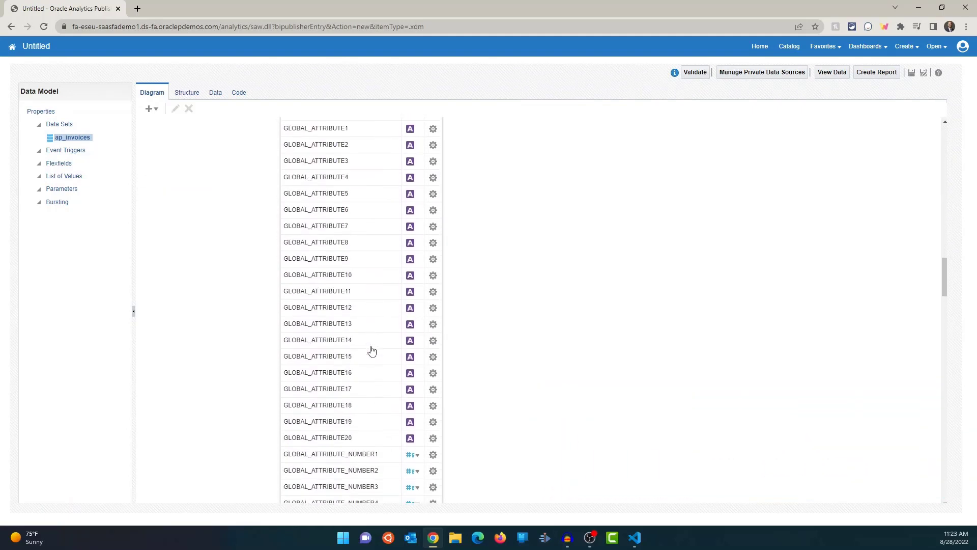
{"action": "scroll", "coordinate": [371, 350], "scroll_direction": "down", "scroll_amount": 5}
{"action": "scroll", "coordinate": [379, 351], "scroll_direction": "up", "scroll_amount": 20}
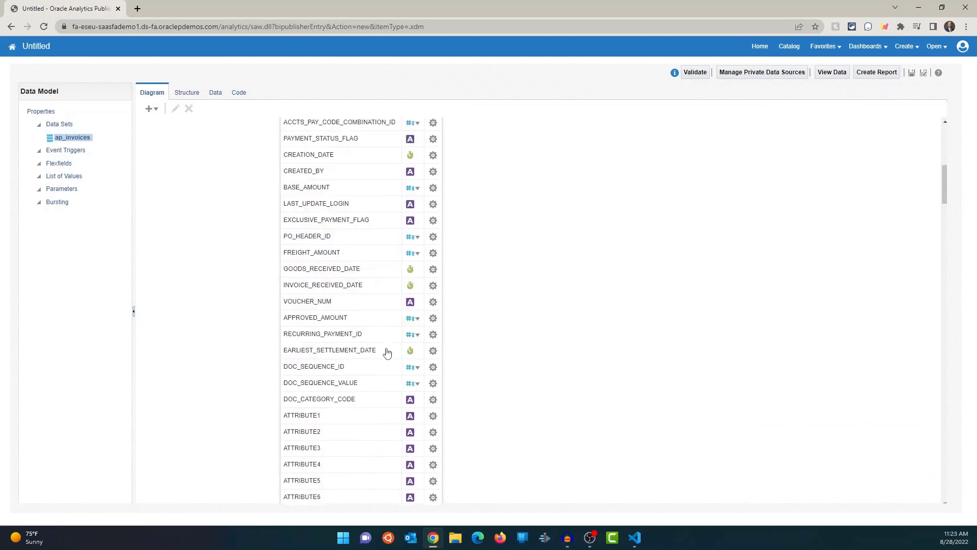
{"action": "scroll", "coordinate": [387, 352], "scroll_direction": "up", "scroll_amount": 6}
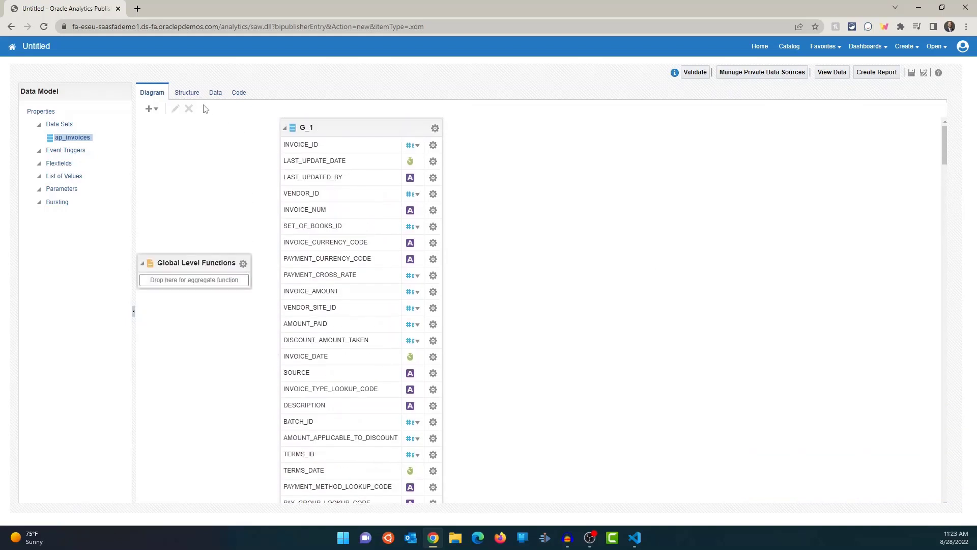
Step: View five rows of the ap_invoices data and examine the columns in table view, including INVOICE_AMOUNT and AMOUNT_PAID
{"action": "left_click", "coordinate": [216, 95]}
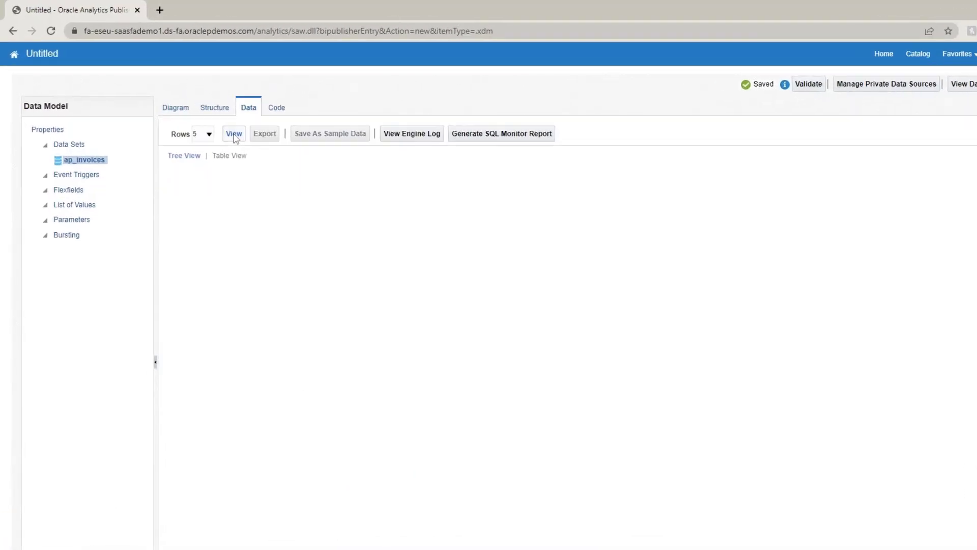
{"action": "left_click", "coordinate": [234, 134]}
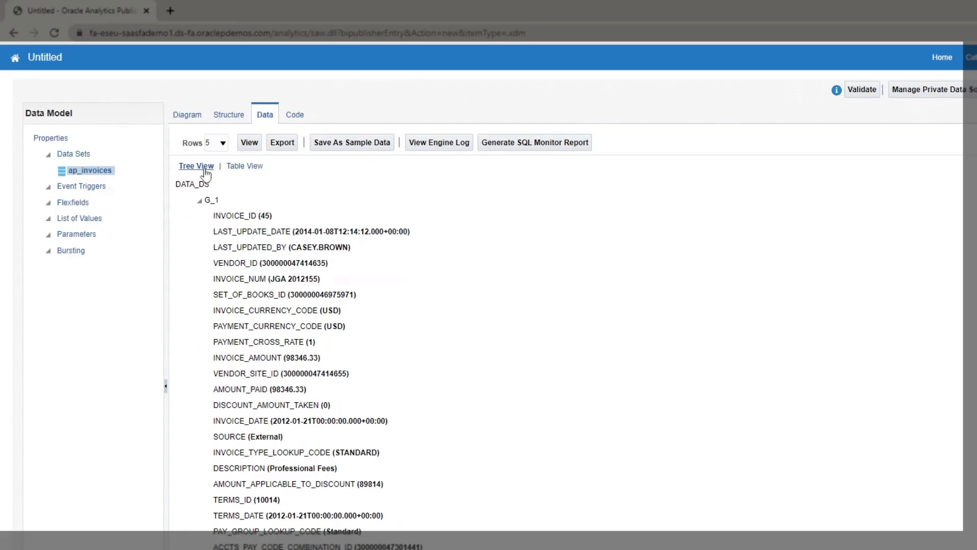
{"action": "left_click", "coordinate": [255, 167]}
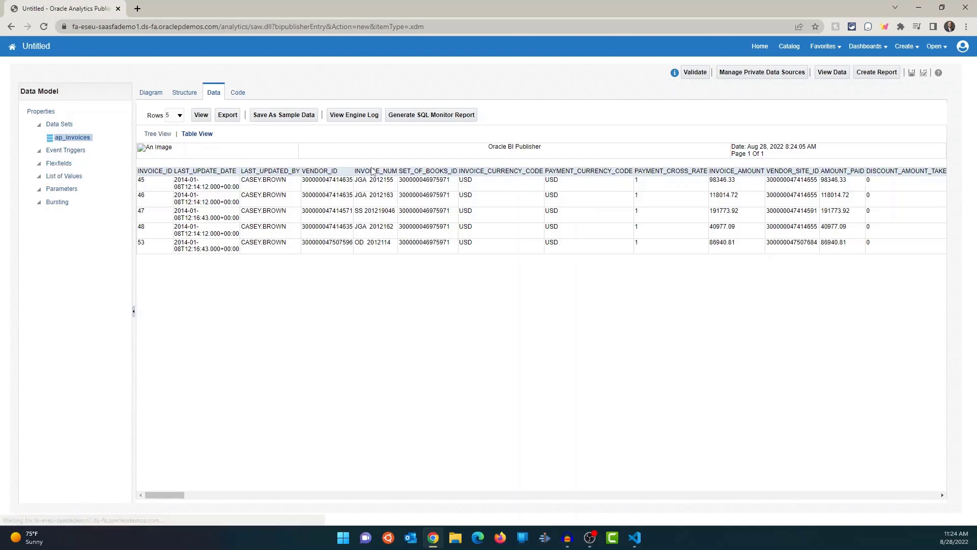
{"action": "double_click", "coordinate": [738, 172]}
{"action": "left_click_drag", "start_coordinate": [175, 496], "coordinate": [194, 497]}
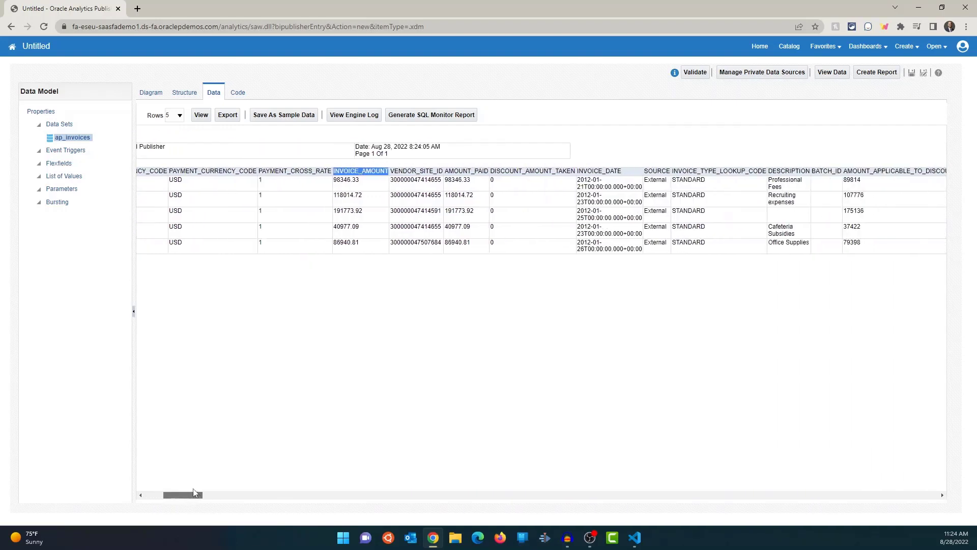
{"action": "left_click", "coordinate": [466, 172]}
{"action": "left_click_drag", "start_coordinate": [193, 494], "coordinate": [230, 492]}
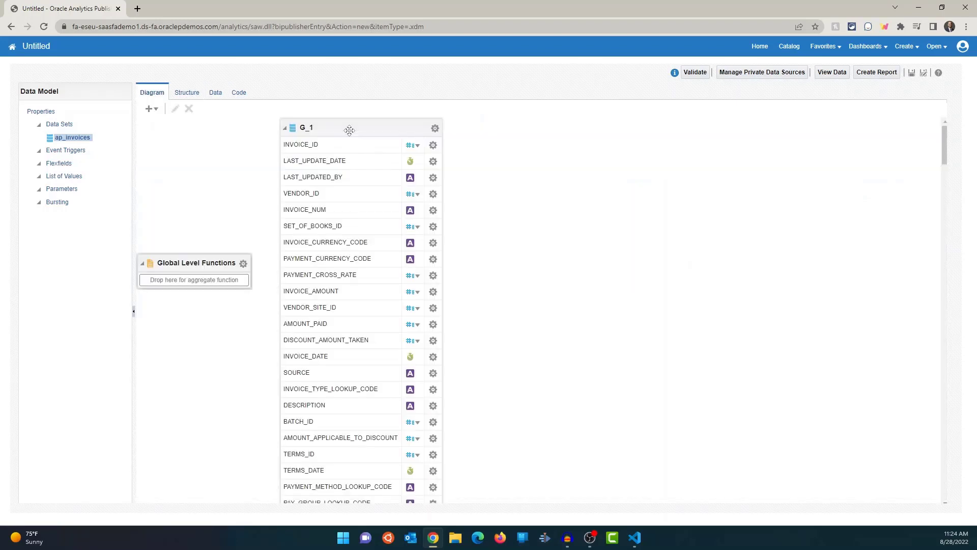
Step: Shift group G_1 slightly in the diagram and start a second SQL query data set named invoices
{"action": "left_click_drag", "start_coordinate": [349, 130], "coordinate": [342, 132]}
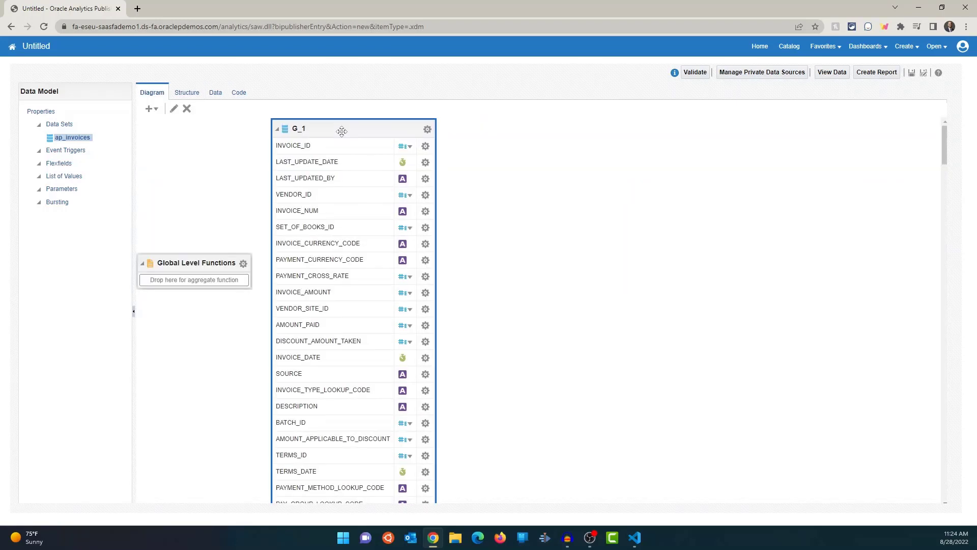
{"action": "left_click", "coordinate": [157, 110]}
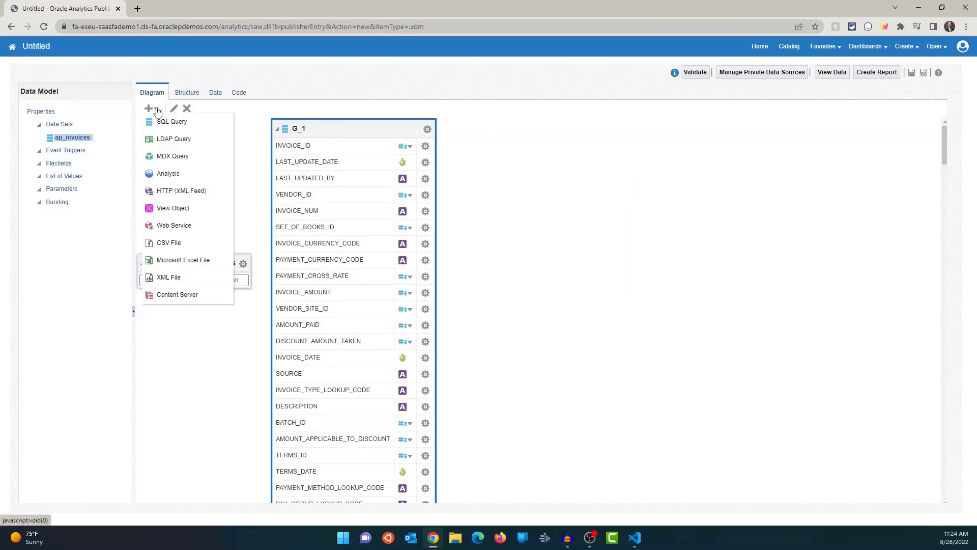
{"action": "left_click", "coordinate": [252, 148]}
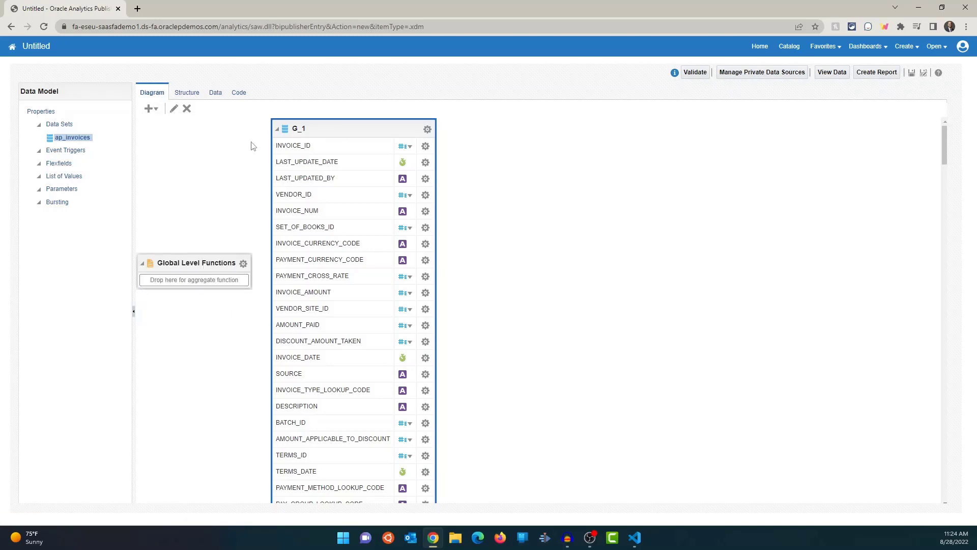
{"action": "left_click", "coordinate": [159, 111]}
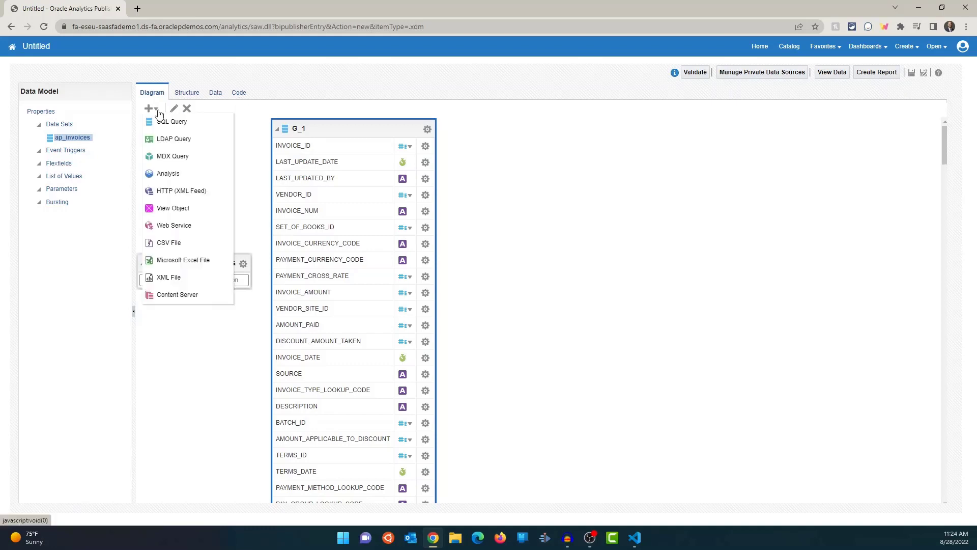
{"action": "left_click", "coordinate": [159, 122]}
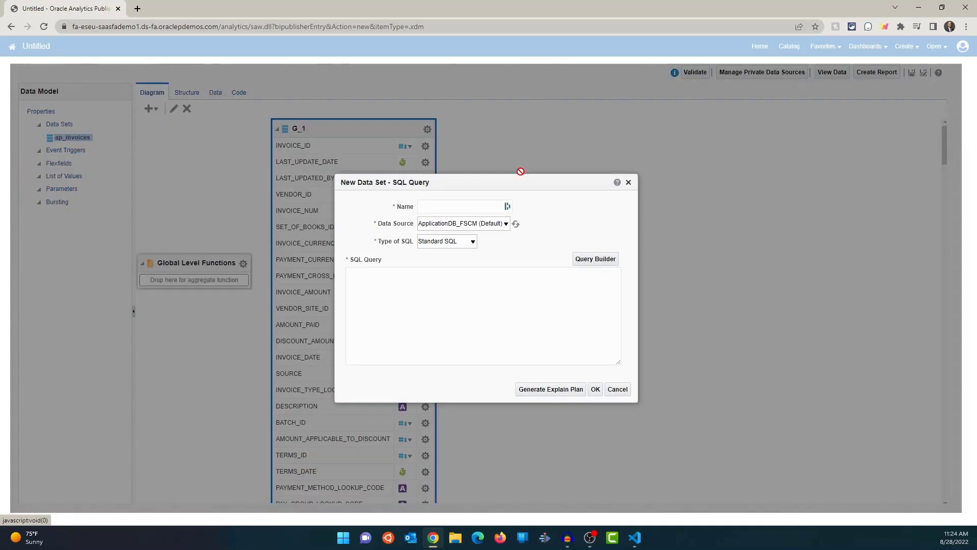
{"action": "left_click_drag", "start_coordinate": [475, 185], "coordinate": [615, 126]}
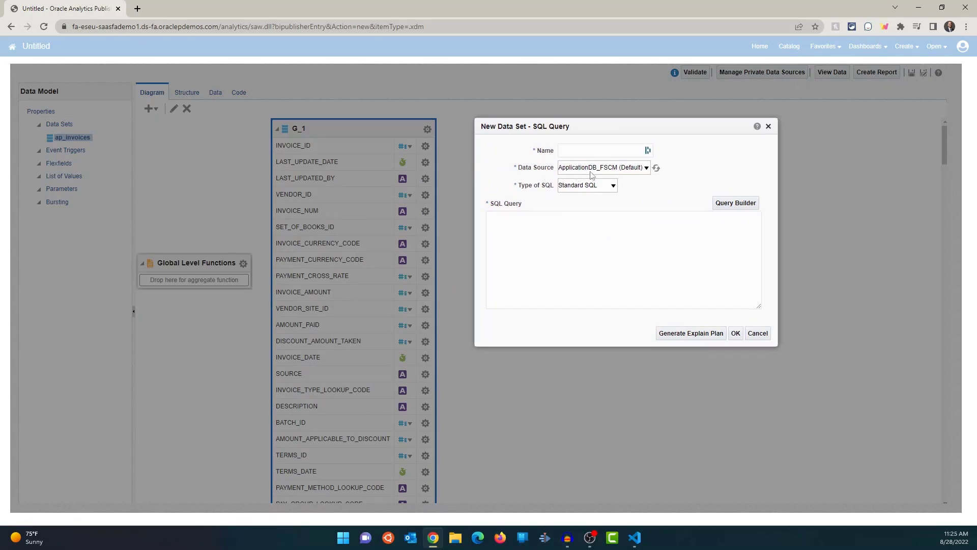
{"action": "left_click", "coordinate": [590, 153]}
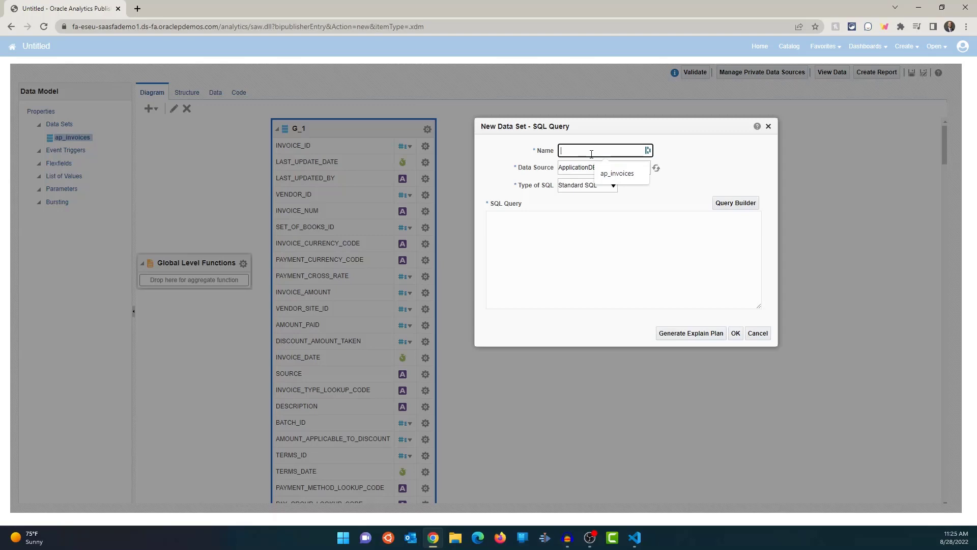
{"action": "type", "text": "invoices"}
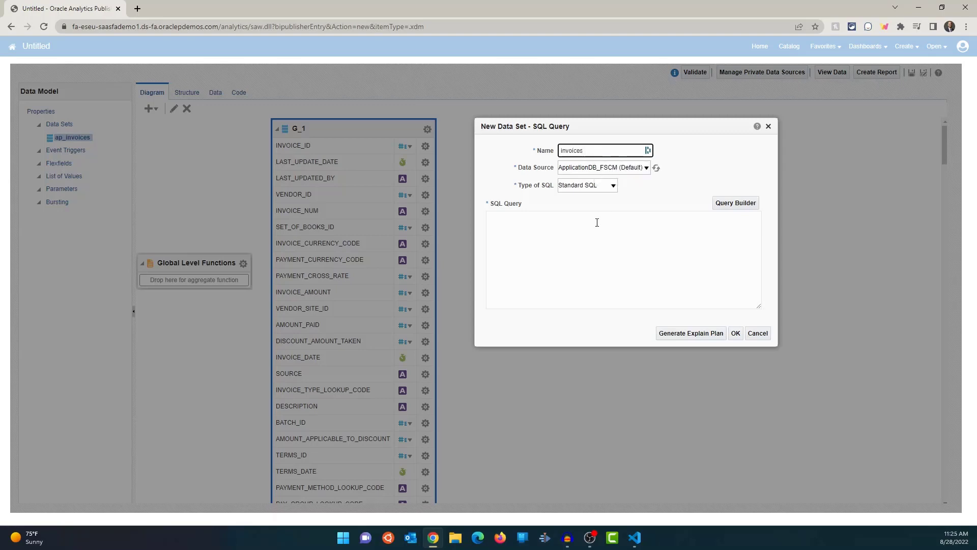
Step: Begin the invoices data set's query with SELECT vendor_id, invoice_num, invoice_date
{"action": "left_click", "coordinate": [598, 222]}
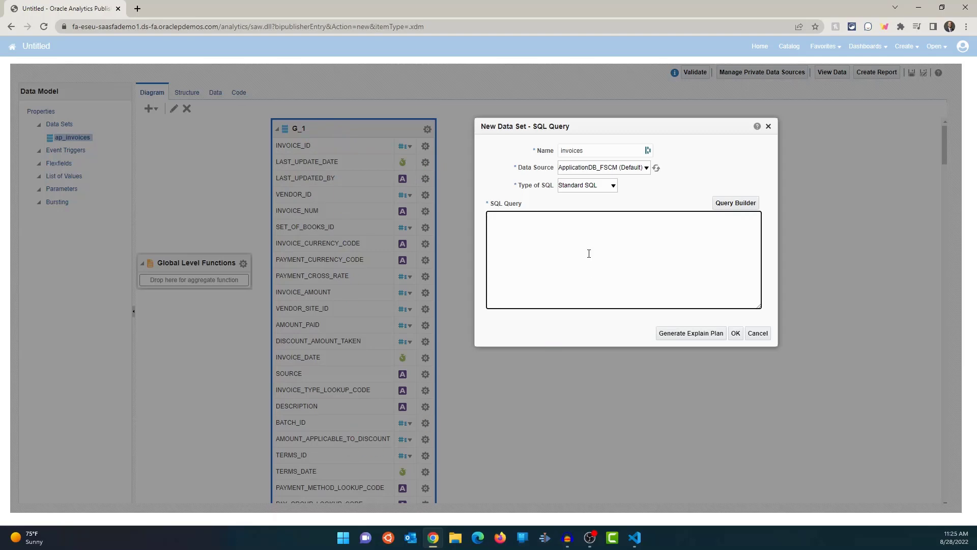
{"action": "type", "text": "SELECT"}
{"action": "type", "text": " vendor"}
{"action": "type", "text": "_id"}
{"action": "type", "text": ", "}
{"action": "type", "text": "inm"}
{"action": "type", "text": "voice"}
{"action": "type", "text": "_num, invoice_date"}
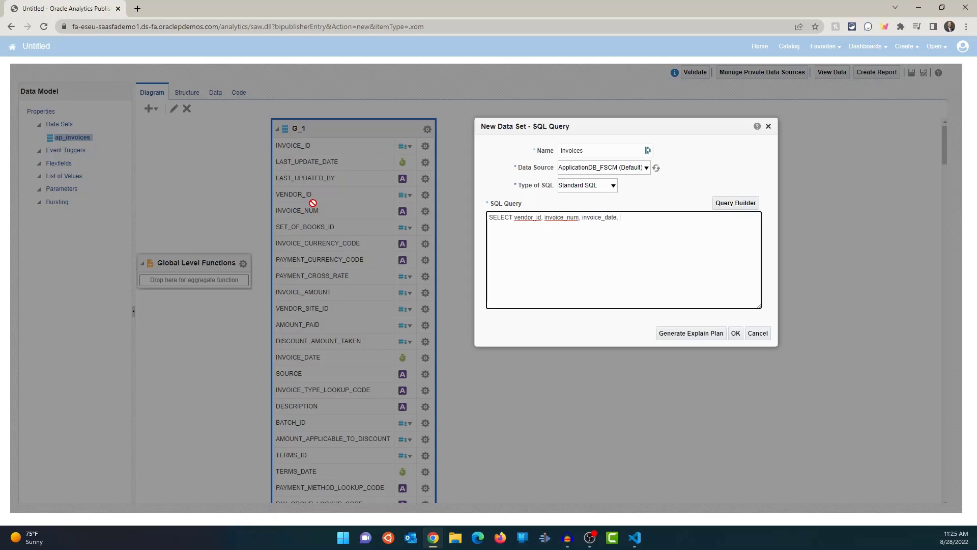
Step: Complete the query with amount_paid, invoice_type_lookup_code and description from ap_invoices_all, then create the data set and reposition its group
{"action": "type", "text": ", amount_opaid, invoice_type_lookup_code, des"}
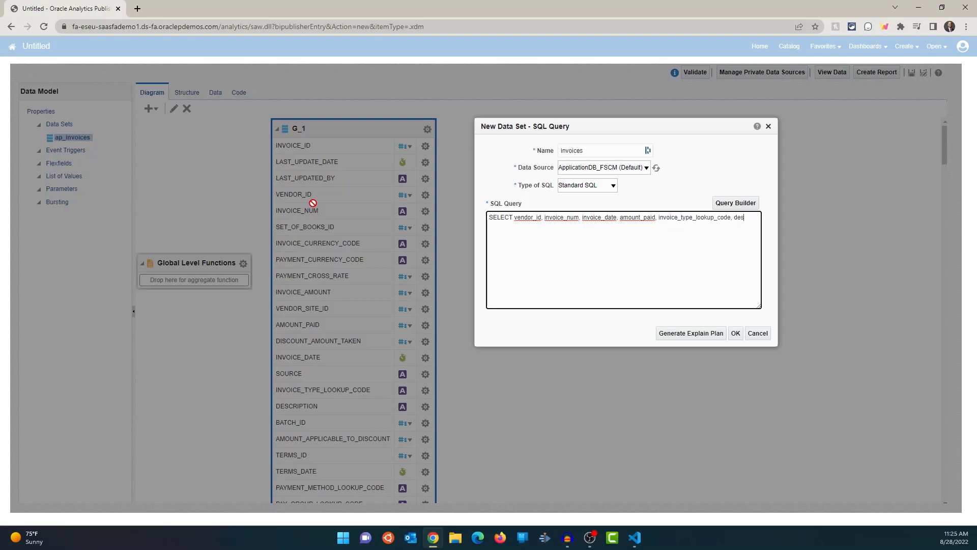
{"action": "type", "text": "ription,"}
{"action": "key", "text": "Return"}
{"action": "key", "text": "Return"}
{"action": "type", "text": "friomn"}
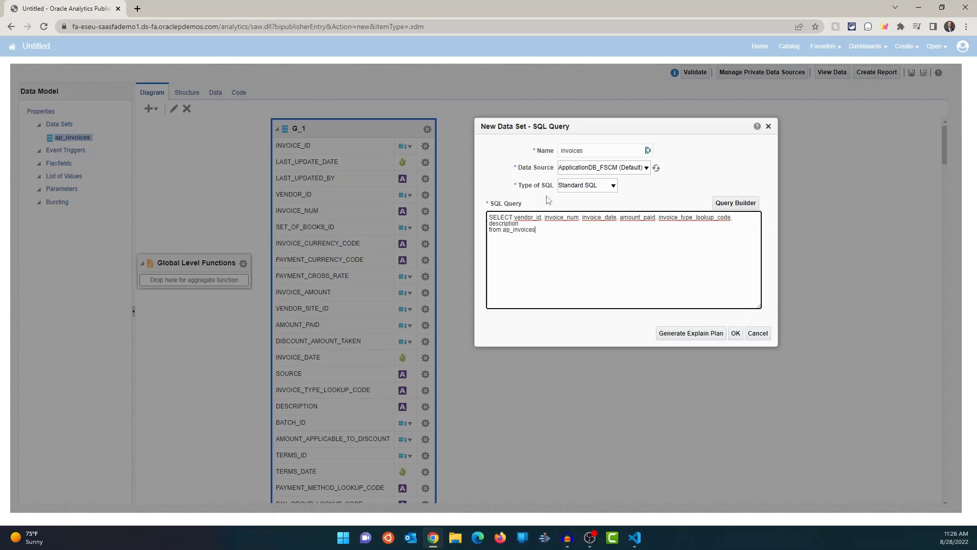
{"action": "left_click", "coordinate": [736, 333]}
{"action": "left_click_drag", "start_coordinate": [493, 132], "coordinate": [565, 130]}
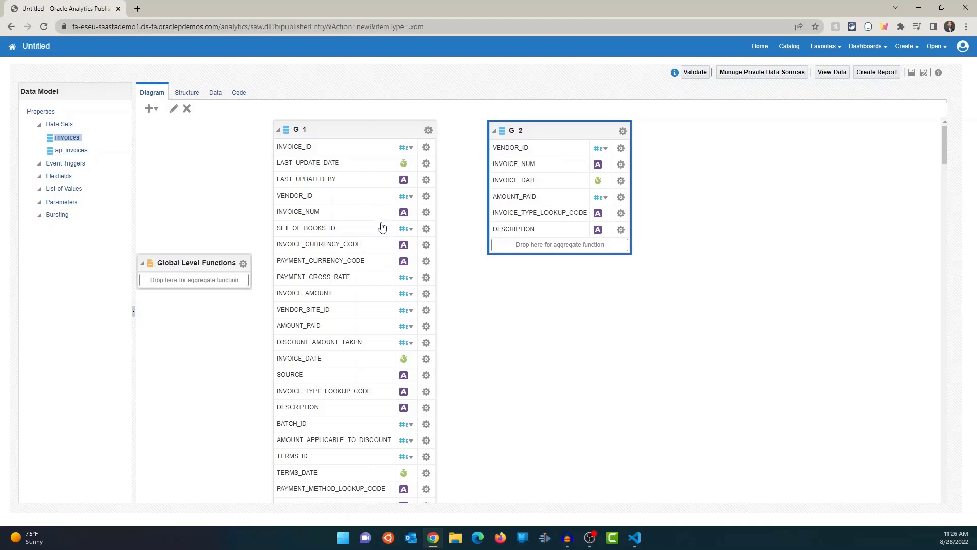
Step: Check more of G_1's columns in the diagram and examine five rows from both data sets in table view
{"action": "scroll", "coordinate": [382, 227], "scroll_direction": "down", "scroll_amount": 7}
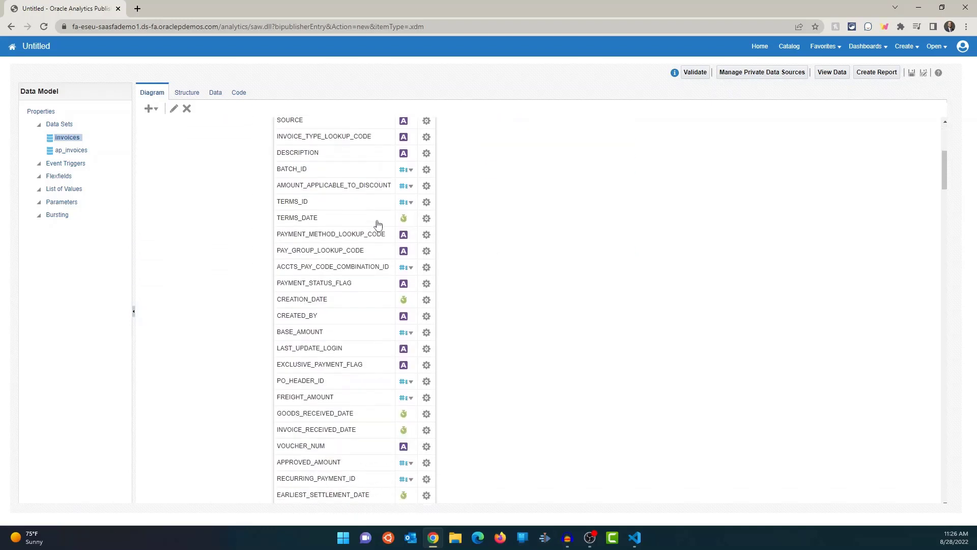
{"action": "scroll", "coordinate": [378, 225], "scroll_direction": "down", "scroll_amount": 2}
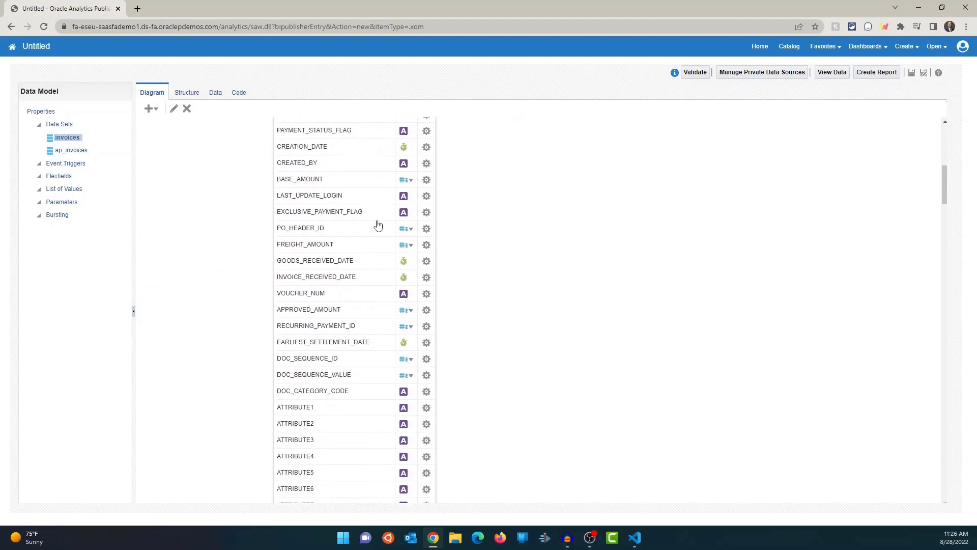
{"action": "left_click", "coordinate": [216, 92]}
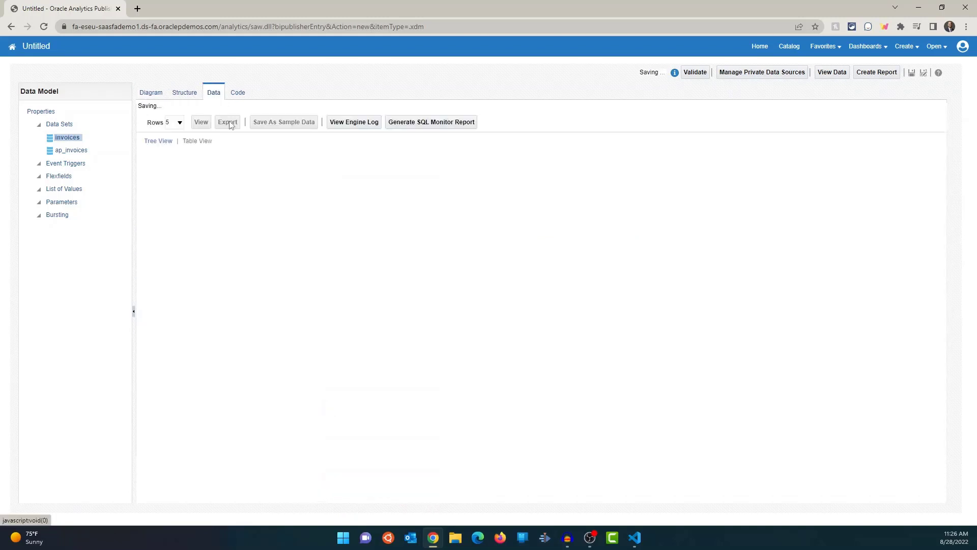
{"action": "left_click", "coordinate": [202, 116]}
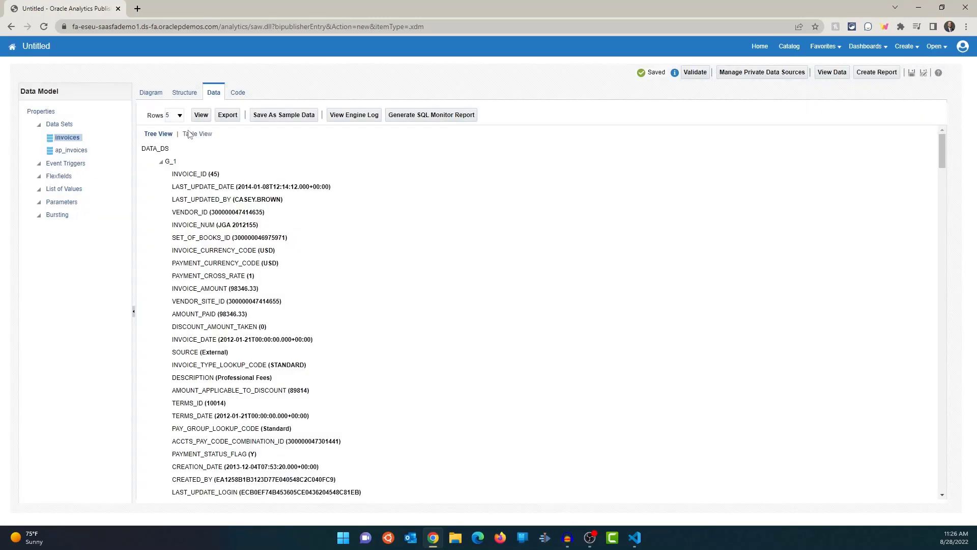
{"action": "left_click", "coordinate": [193, 133]}
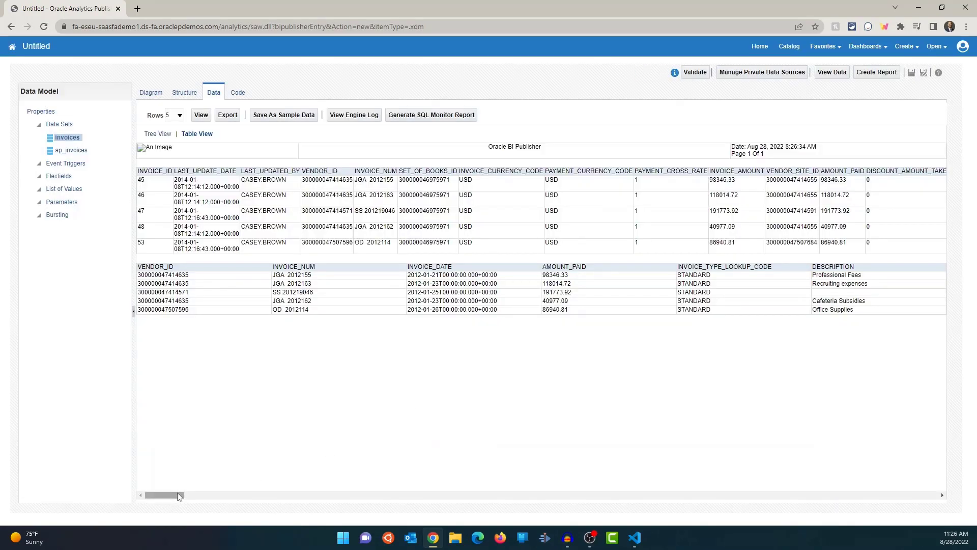
{"action": "left_click_drag", "start_coordinate": [179, 494], "coordinate": [545, 422]}
{"action": "left_click_drag", "start_coordinate": [170, 498], "coordinate": [603, 464]}
{"action": "left_click_drag", "start_coordinate": [586, 501], "coordinate": [743, 496]}
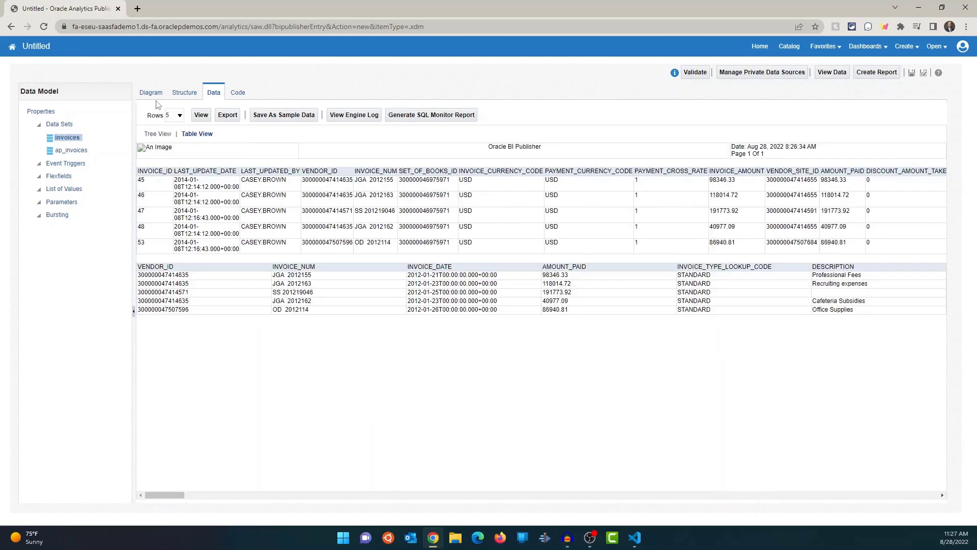
Step: Extend the invoices data set's SELECT list with total_tax_amount and payment_method_code and apply the edited query
{"action": "left_click", "coordinate": [151, 93]}
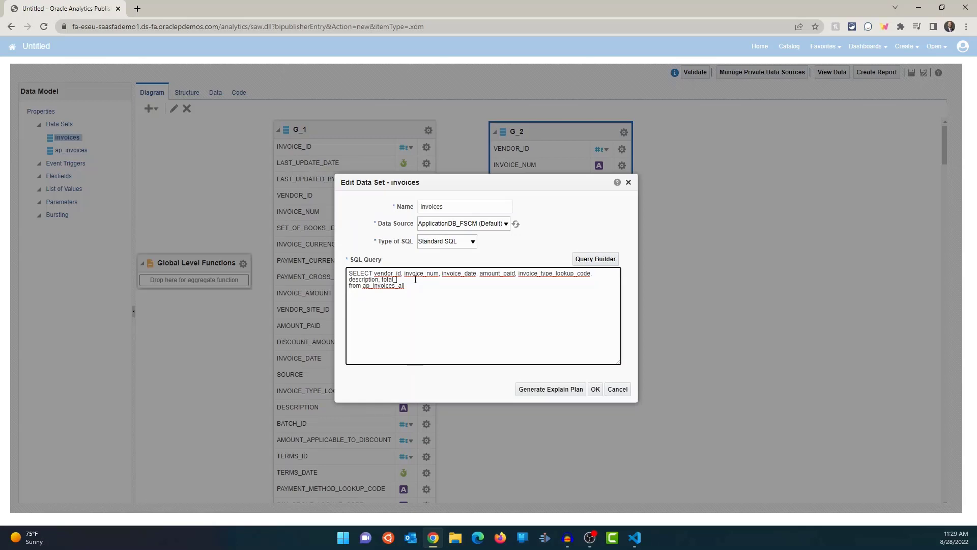
{"action": "type", "text": "_amount, payment_method_code"}
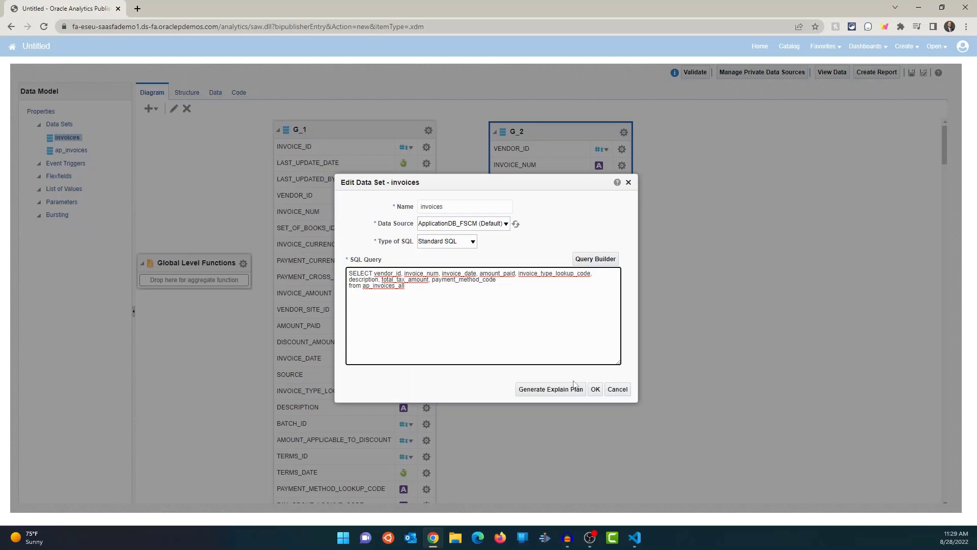
{"action": "left_click", "coordinate": [595, 389]}
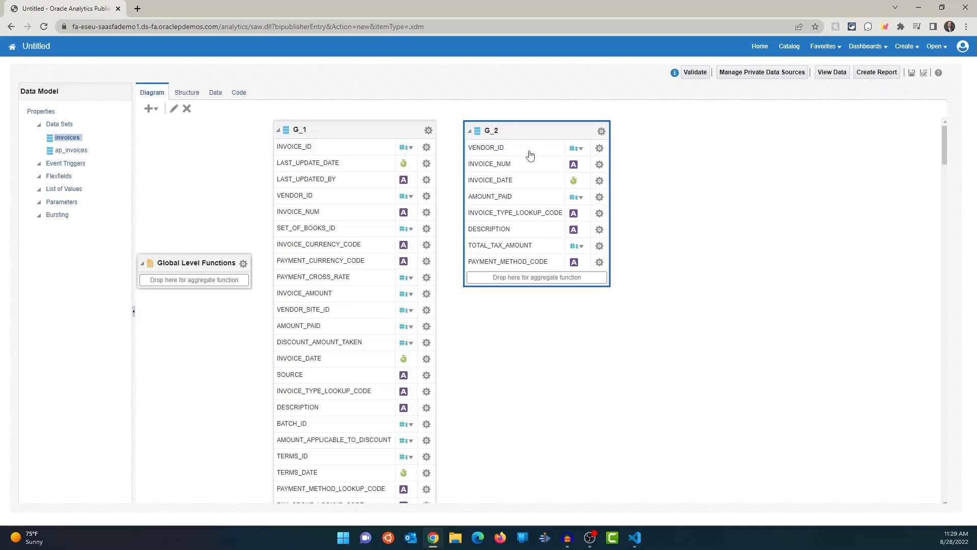
Step: Delete the ap_invoices data set and move group G_2 into the space it occupied in the diagram
{"action": "left_click", "coordinate": [367, 131]}
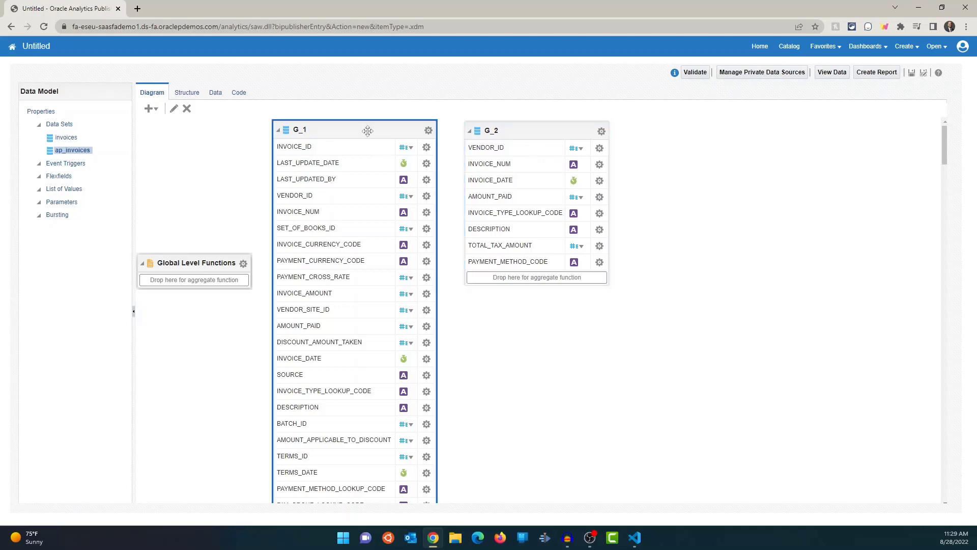
{"action": "left_click", "coordinate": [187, 109]}
{"action": "left_click", "coordinate": [523, 309]}
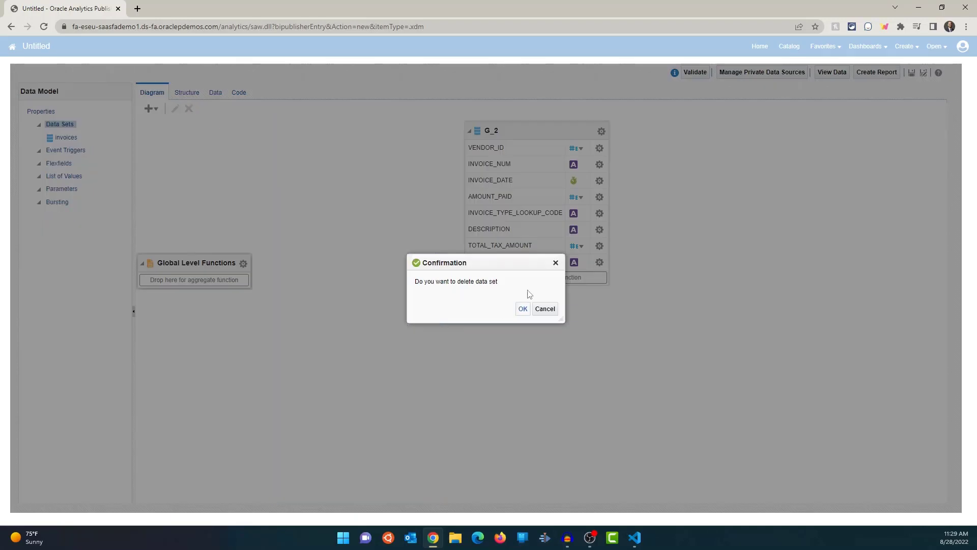
{"action": "left_click", "coordinate": [544, 309]}
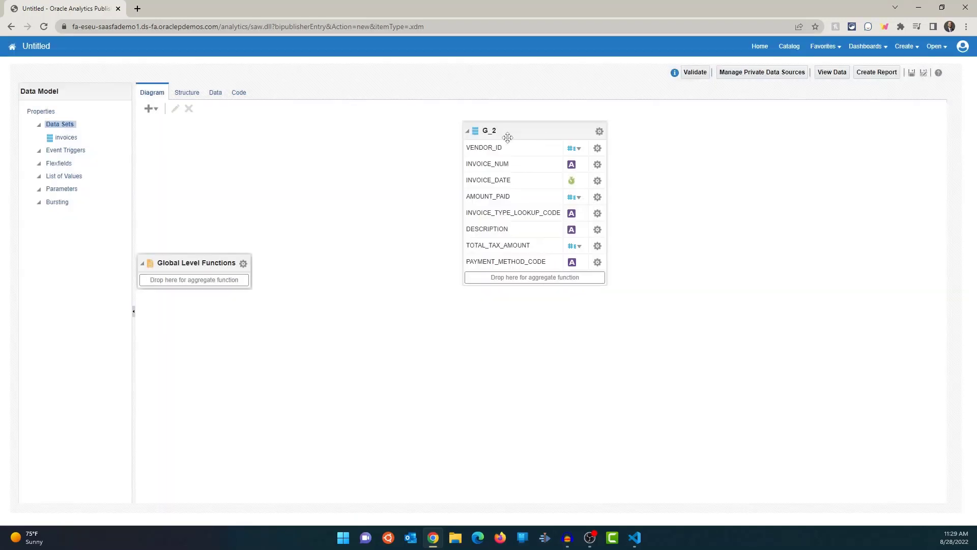
{"action": "left_click_drag", "start_coordinate": [506, 134], "coordinate": [392, 131]}
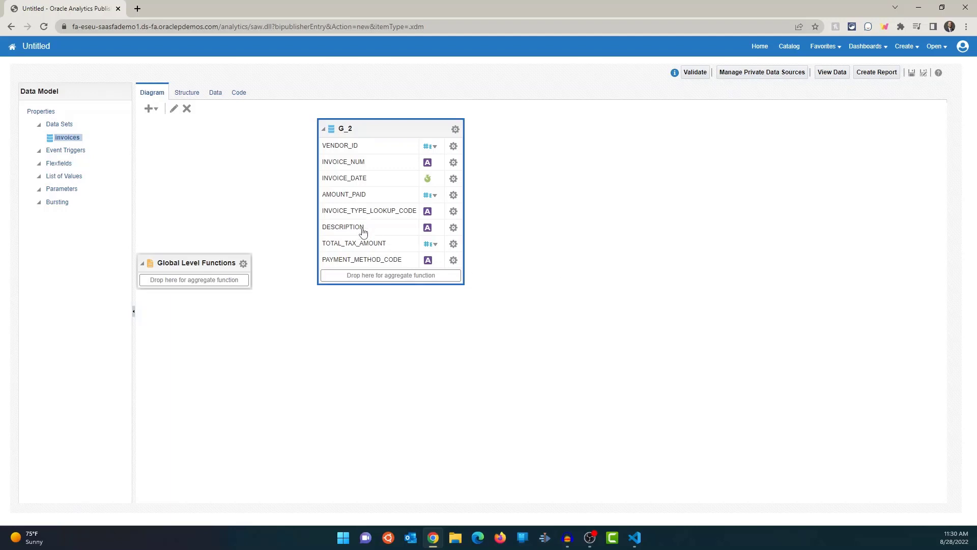
Step: Reorder G_2's columns so DESCRIPTION directly follows INVOICE_NUM and INVOICE_TYPE_LOOKUP_CODE comes after TOTAL_TAX_AMOUNT
{"action": "left_click_drag", "start_coordinate": [362, 231], "coordinate": [366, 184]}
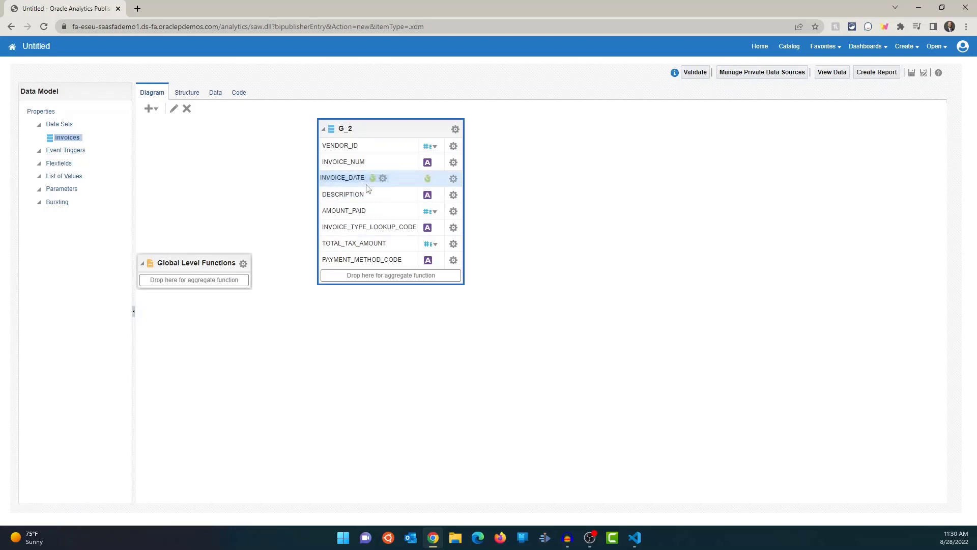
{"action": "left_click_drag", "start_coordinate": [384, 179], "coordinate": [354, 197]}
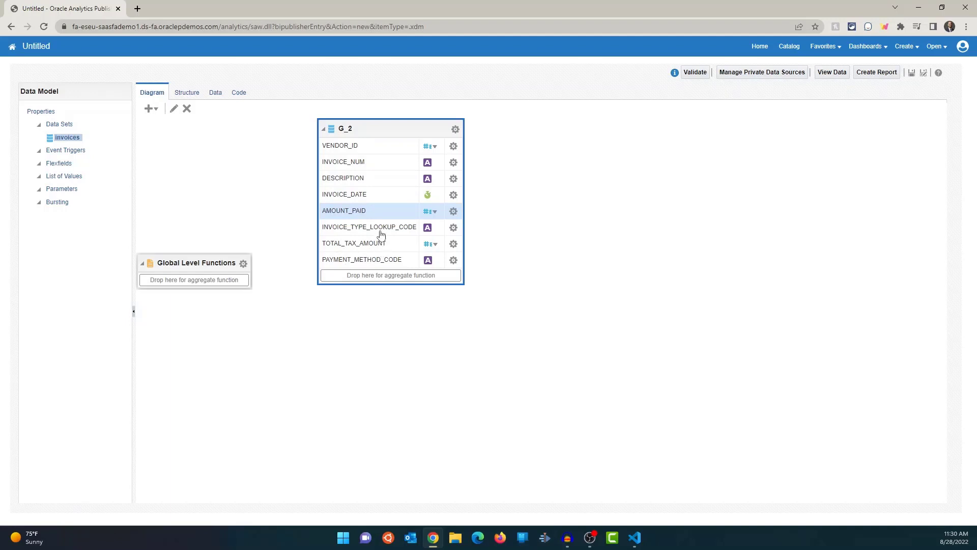
{"action": "left_click_drag", "start_coordinate": [382, 226], "coordinate": [387, 249]}
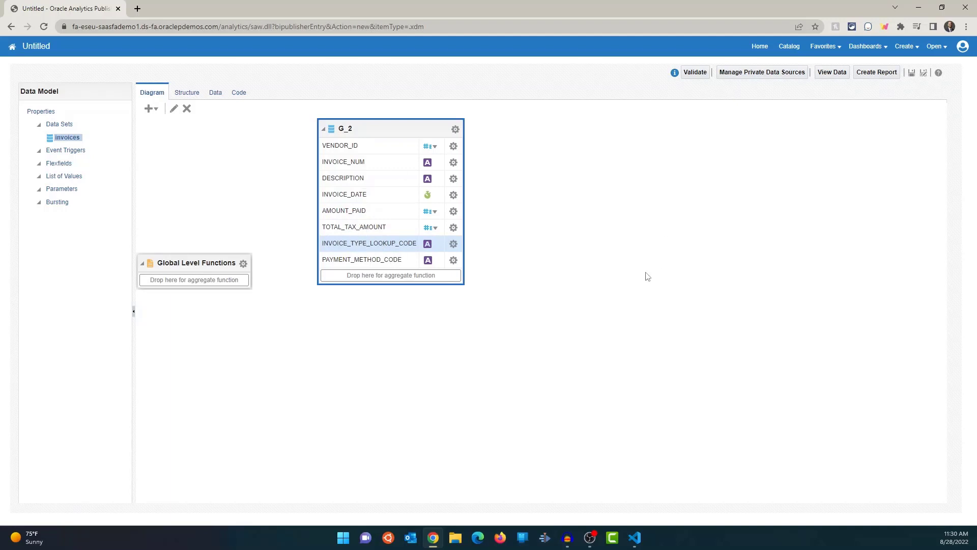
Step: Preview five rows of the invoices data set in table view to examine the reordered columns
{"action": "left_click", "coordinate": [215, 94]}
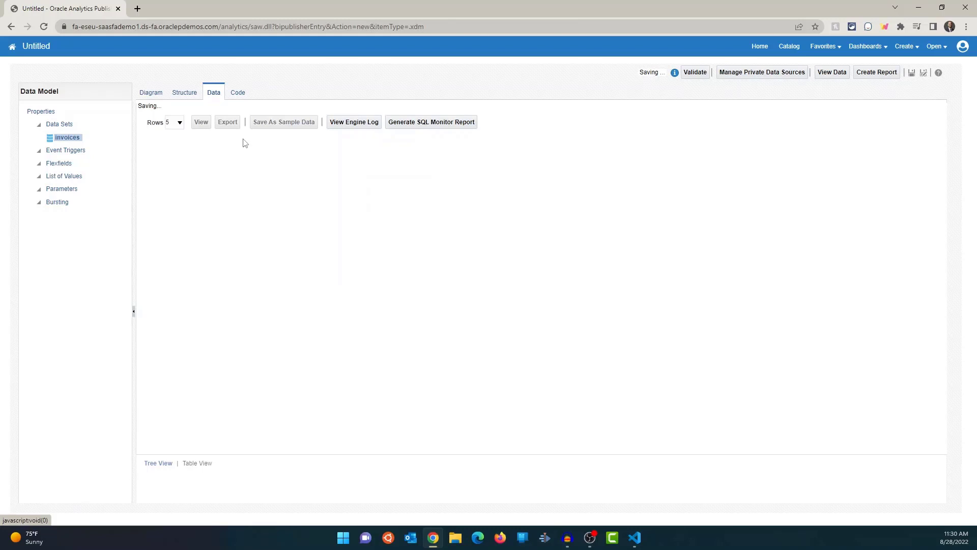
{"action": "left_click", "coordinate": [203, 117]}
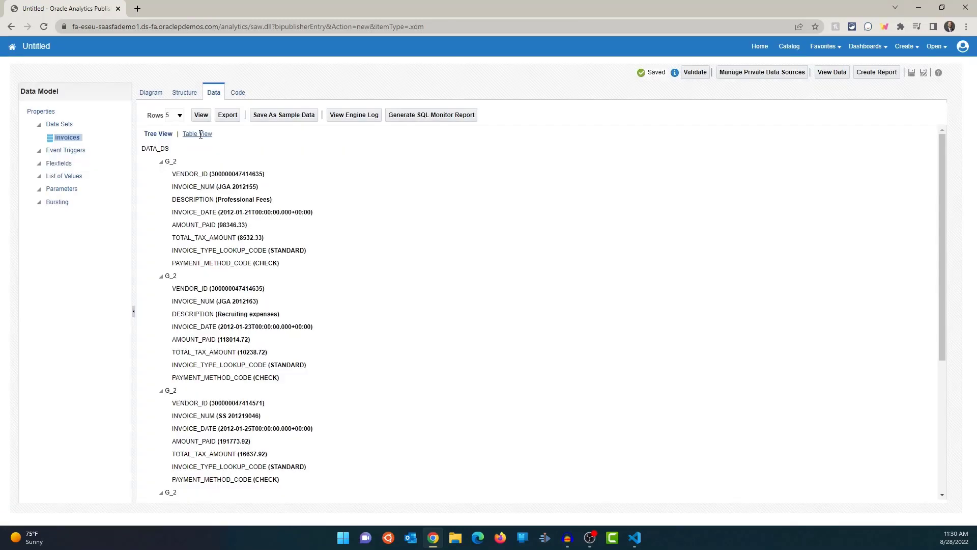
{"action": "left_click", "coordinate": [197, 133]}
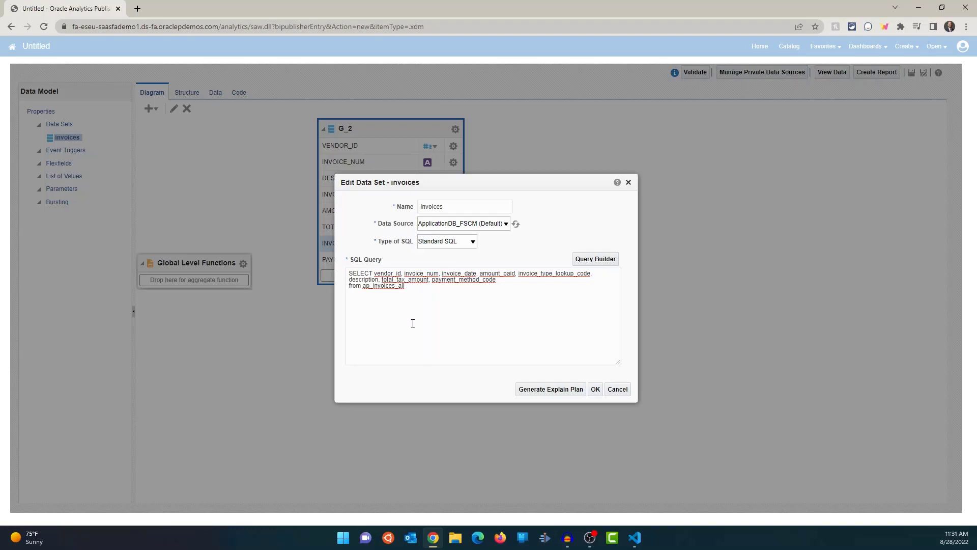
Step: Replace the invoices data set's query with the full SELECT statement copied from supplier_invoices.sql in Visual Studio Code
{"action": "left_click", "coordinate": [635, 537]}
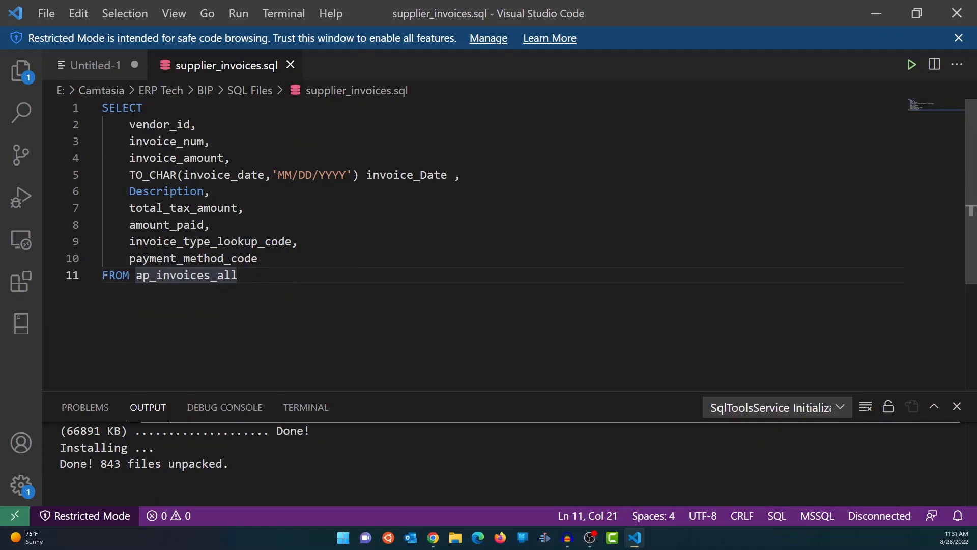
{"action": "left_click_drag", "start_coordinate": [263, 282], "coordinate": [103, 107]}
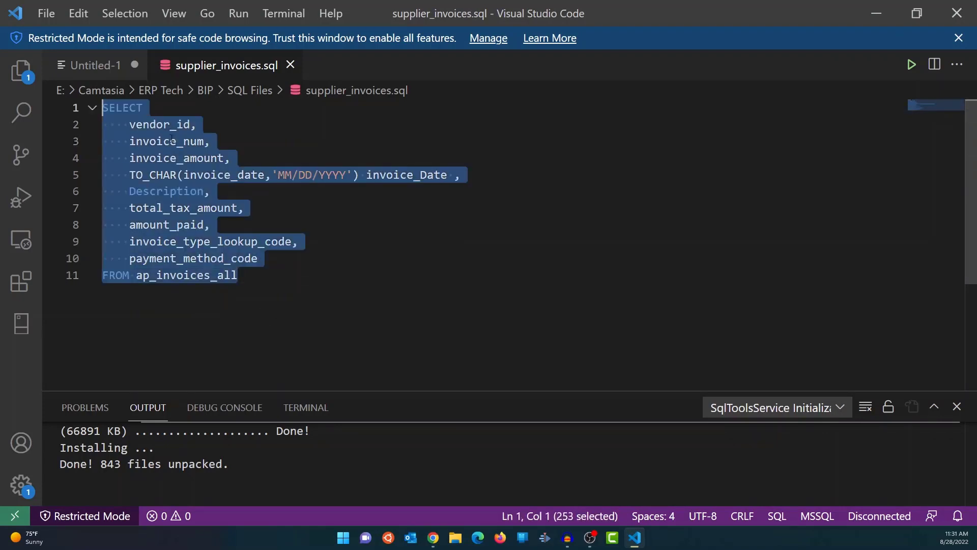
{"action": "key", "text": "ctrl+c"}
{"action": "key", "text": "alt+Tab"}
{"action": "key", "text": "ctrl+v"}
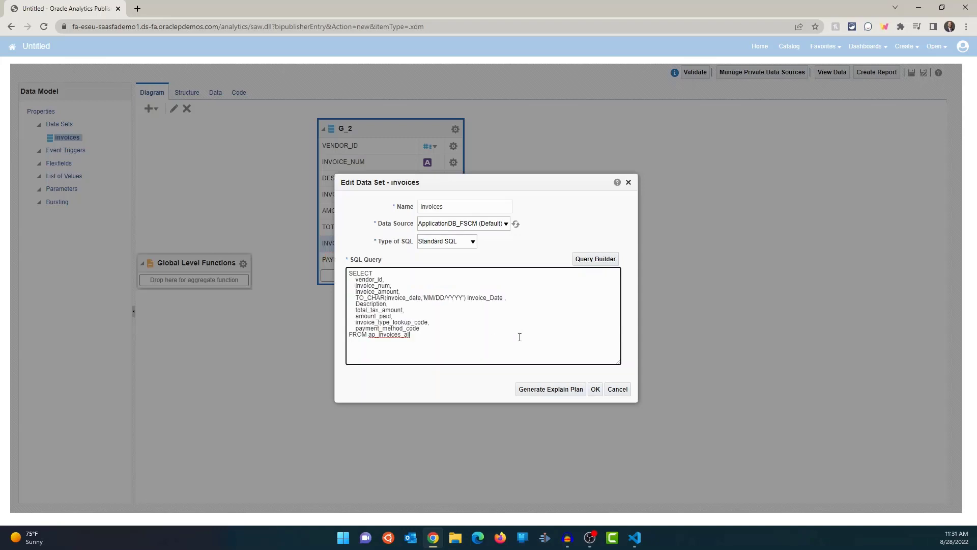
{"action": "left_click", "coordinate": [596, 391]}
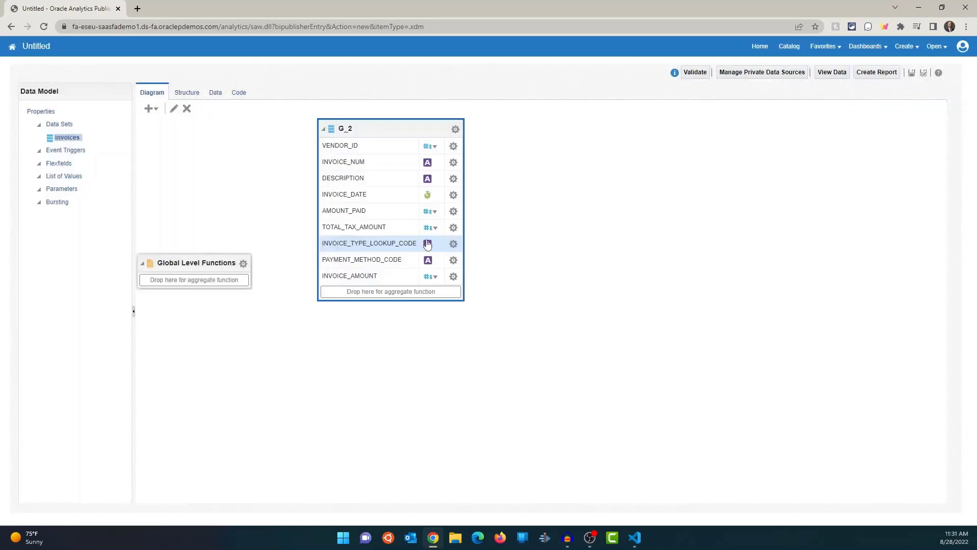
Step: Preview five rows from the replaced query in table view to examine the invoice date format and invoice amount
{"action": "left_click", "coordinate": [213, 93]}
{"action": "left_click", "coordinate": [202, 115]}
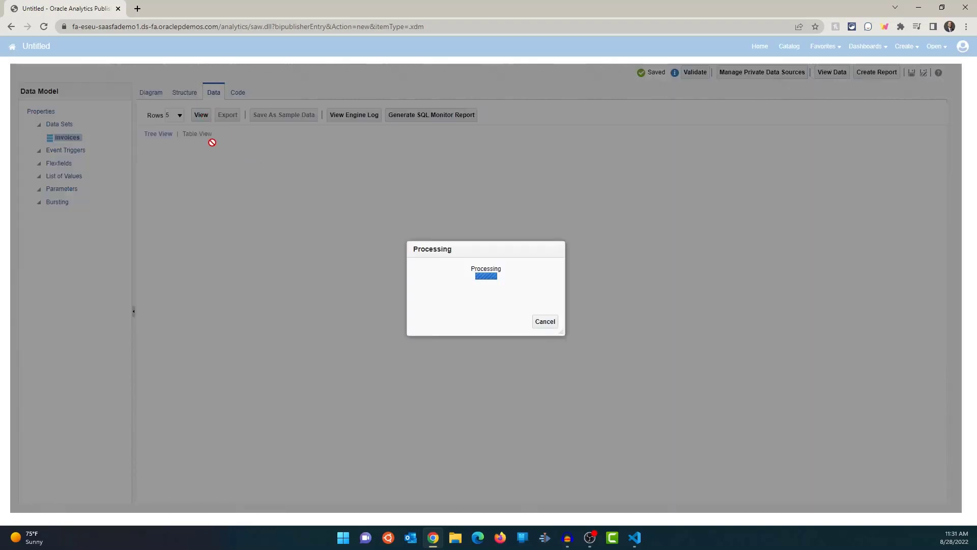
{"action": "left_click", "coordinate": [198, 134]}
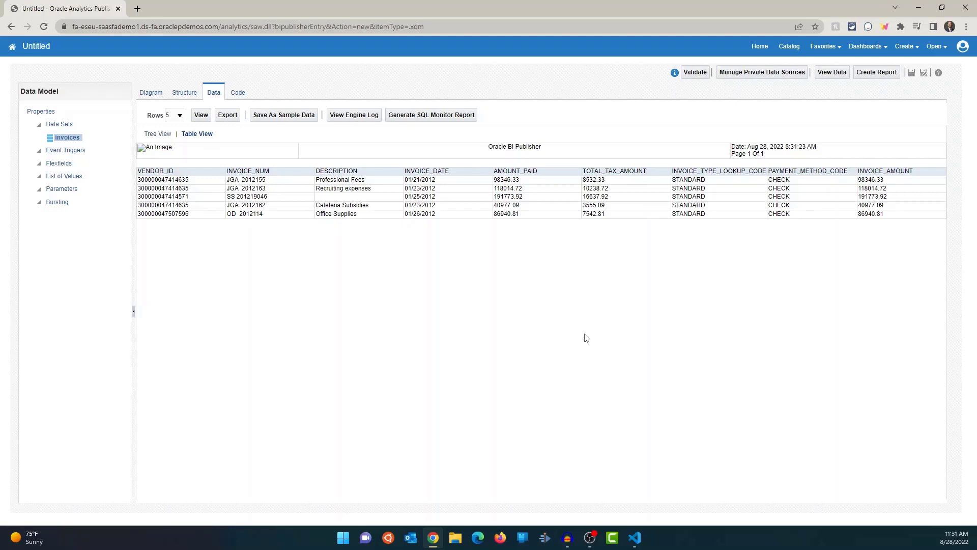
Step: Change the XML tag name of VENDOR_ID to VENDOR_IDENTIFIER in the data model structure
{"action": "left_click", "coordinate": [151, 92]}
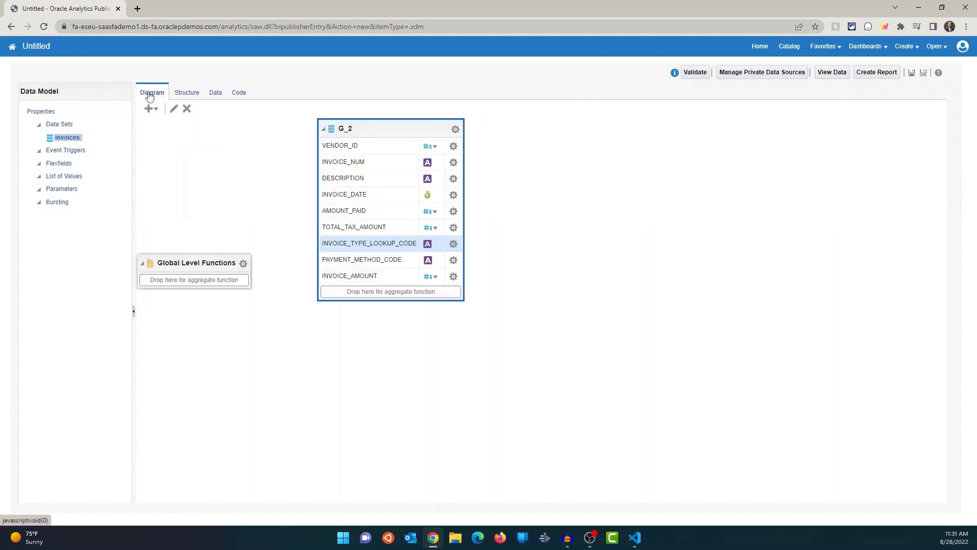
{"action": "left_click", "coordinate": [197, 96]}
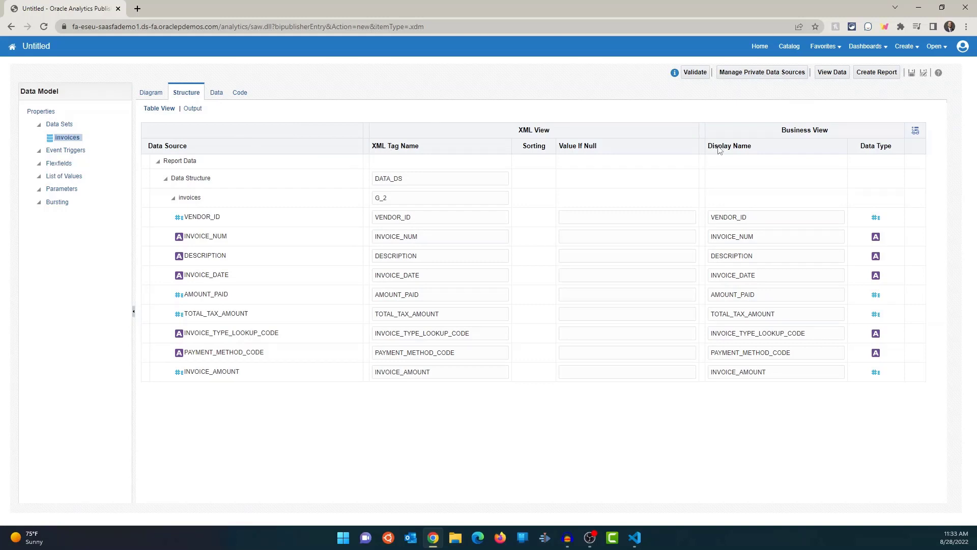
{"action": "left_click", "coordinate": [442, 216]}
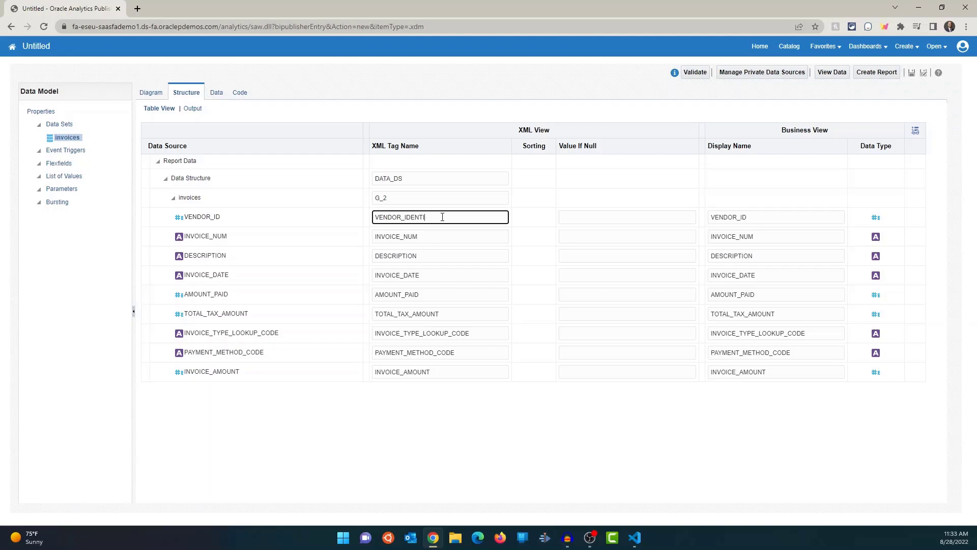
{"action": "left_click", "coordinate": [507, 436]}
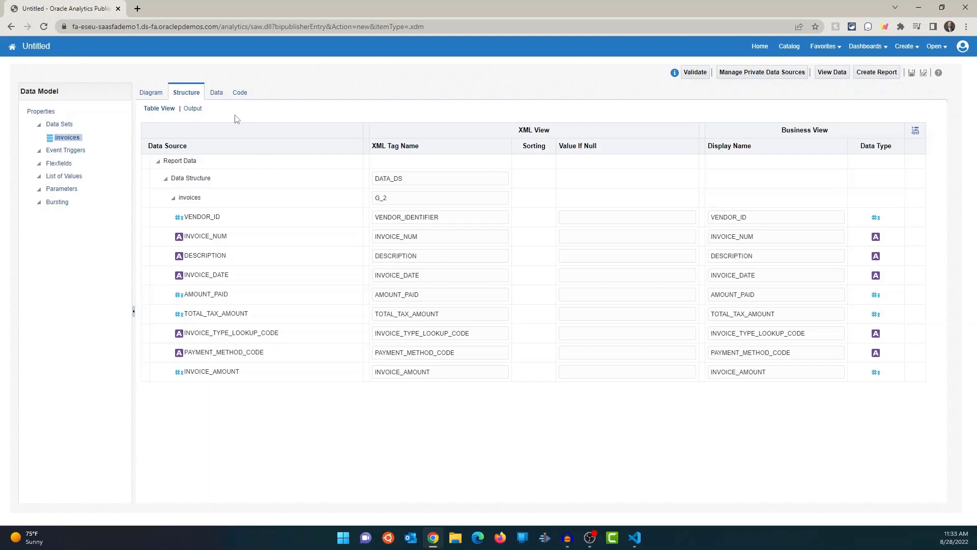
Step: Preview five rows in tree view and check the vendor field's tag name in the first record
{"action": "left_click", "coordinate": [218, 92]}
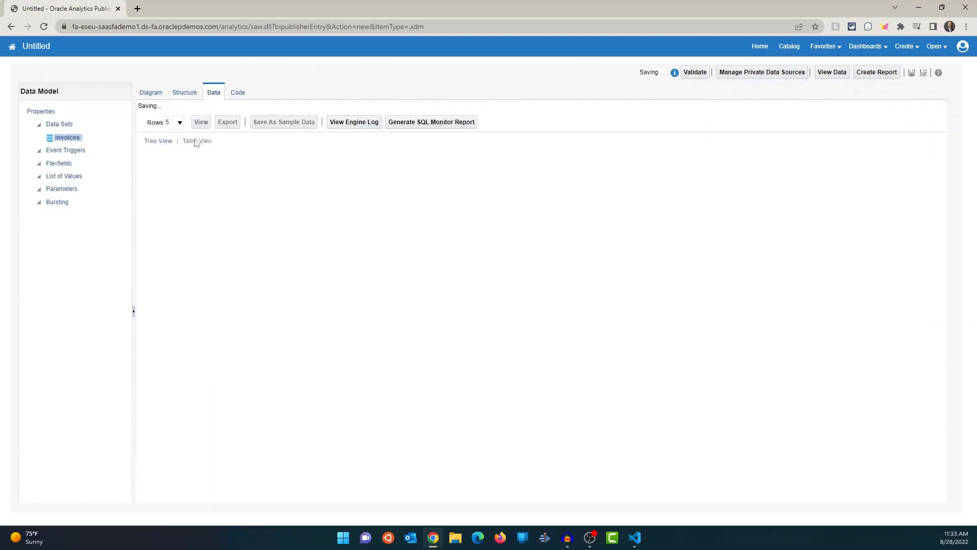
{"action": "left_click", "coordinate": [201, 116]}
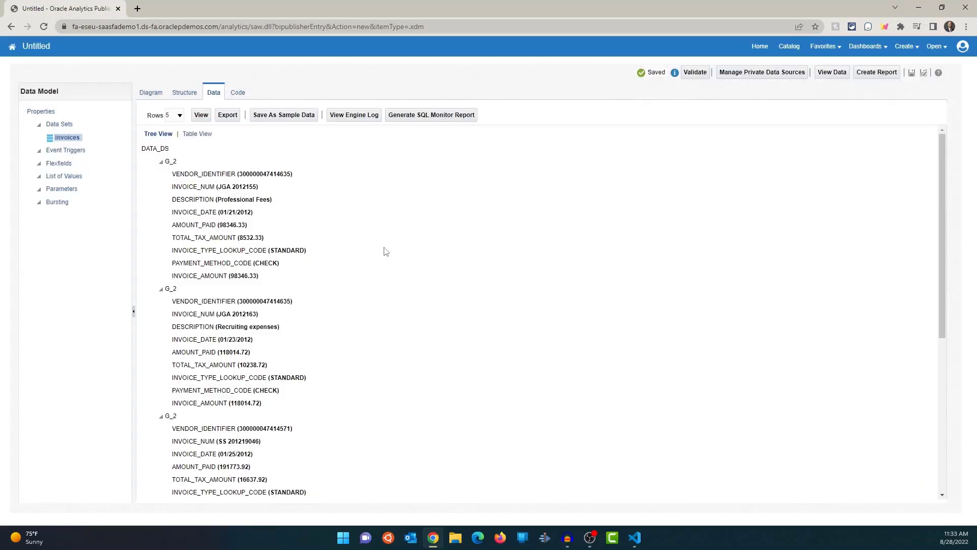
{"action": "left_click_drag", "start_coordinate": [235, 176], "coordinate": [172, 172]}
{"action": "left_click", "coordinate": [223, 182]}
Step: Compare the vendor field's name in the group diagram with its XML tag and display name in the structure table
{"action": "left_click", "coordinate": [152, 96]}
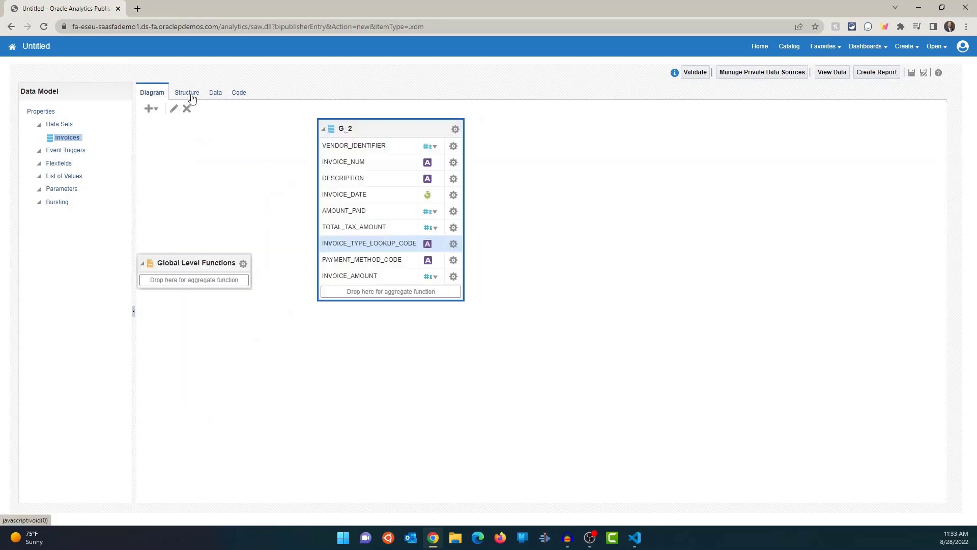
{"action": "left_click", "coordinate": [189, 97]}
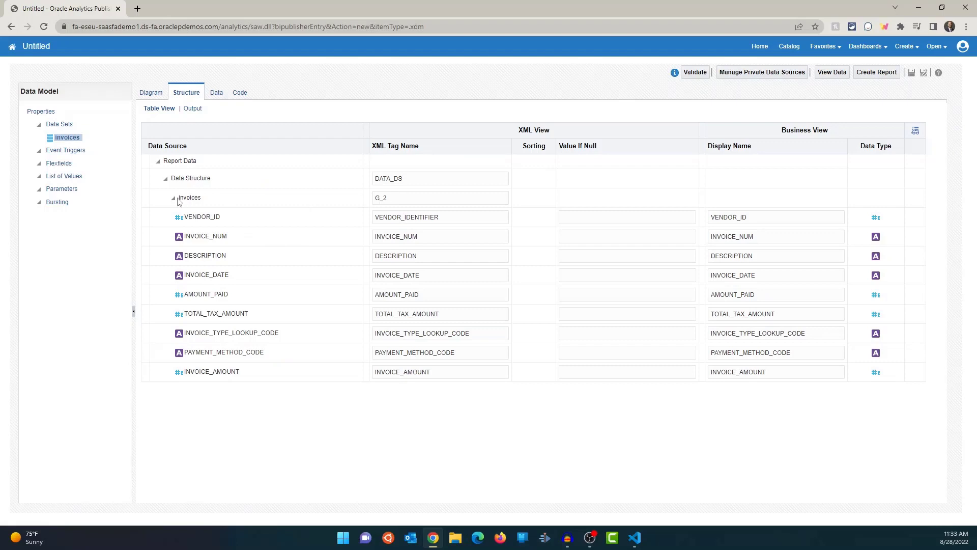
{"action": "left_click", "coordinate": [145, 94]}
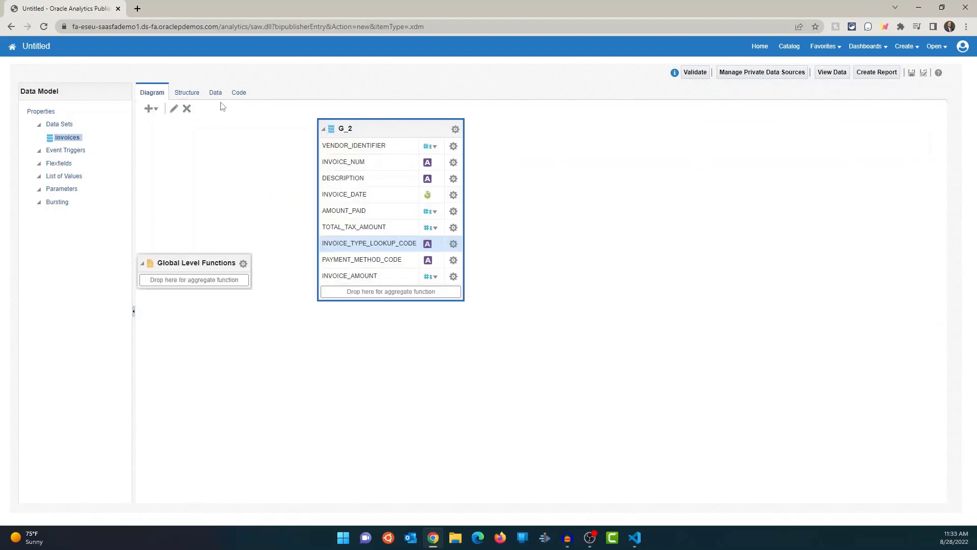
{"action": "left_click", "coordinate": [186, 94]}
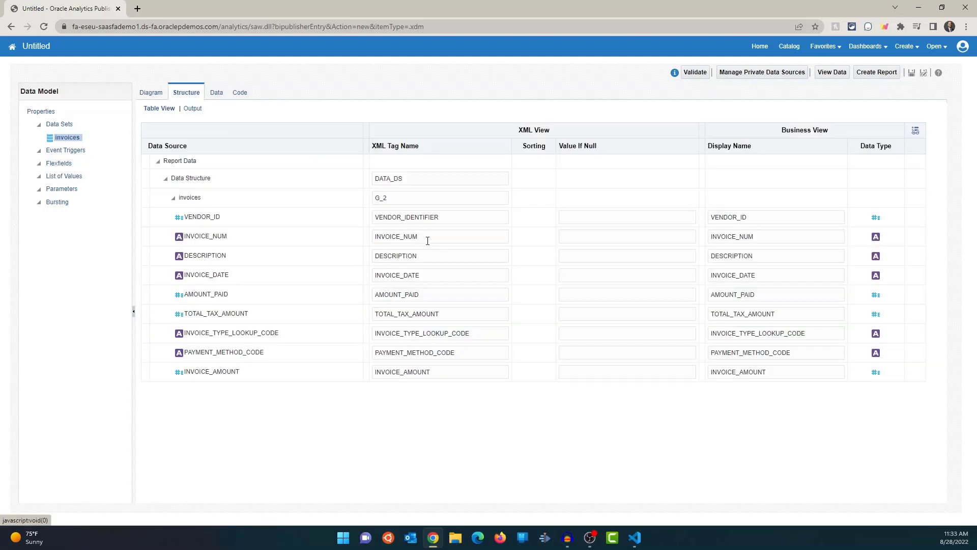
{"action": "left_click", "coordinate": [152, 93]}
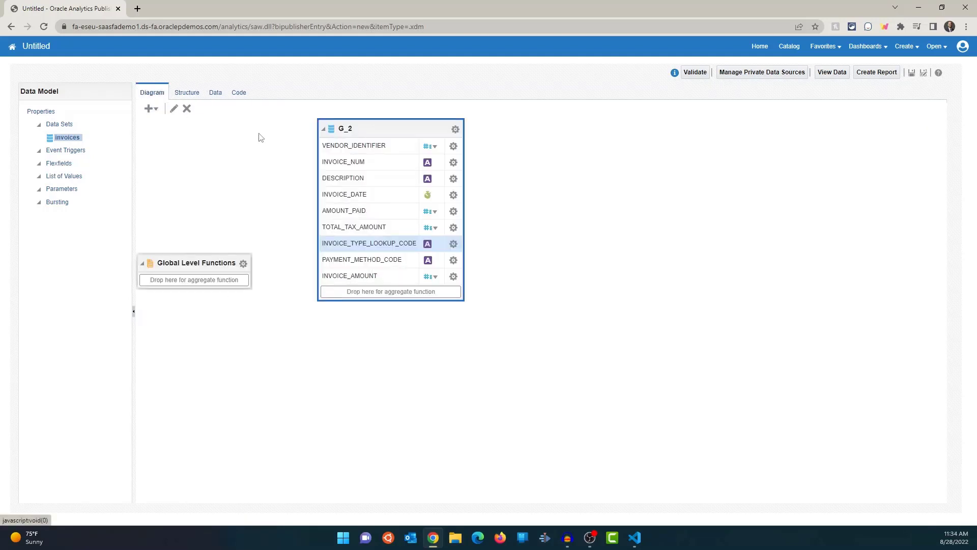
Step: Set both the group name and the display name of G_2 to G_INVOICES
{"action": "left_click", "coordinate": [456, 129]}
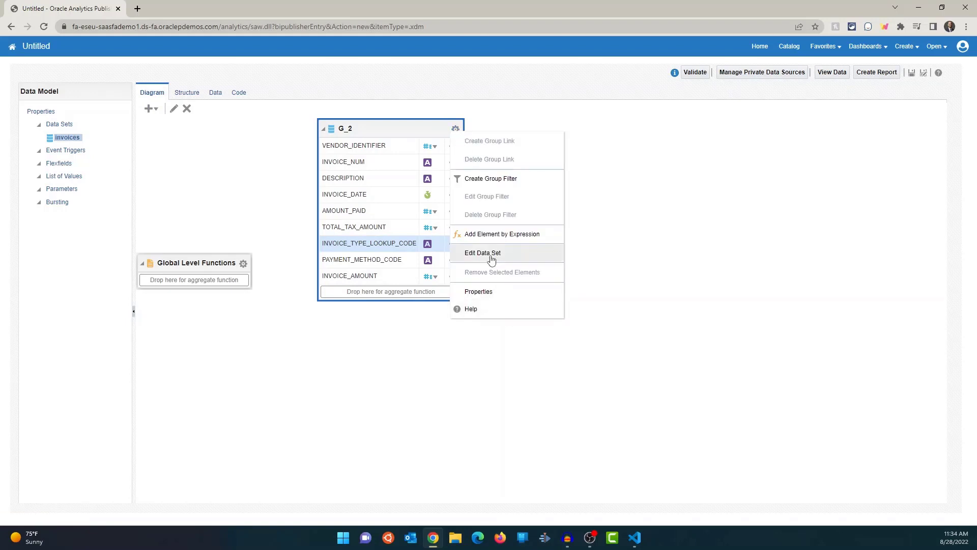
{"action": "left_click", "coordinate": [410, 129]}
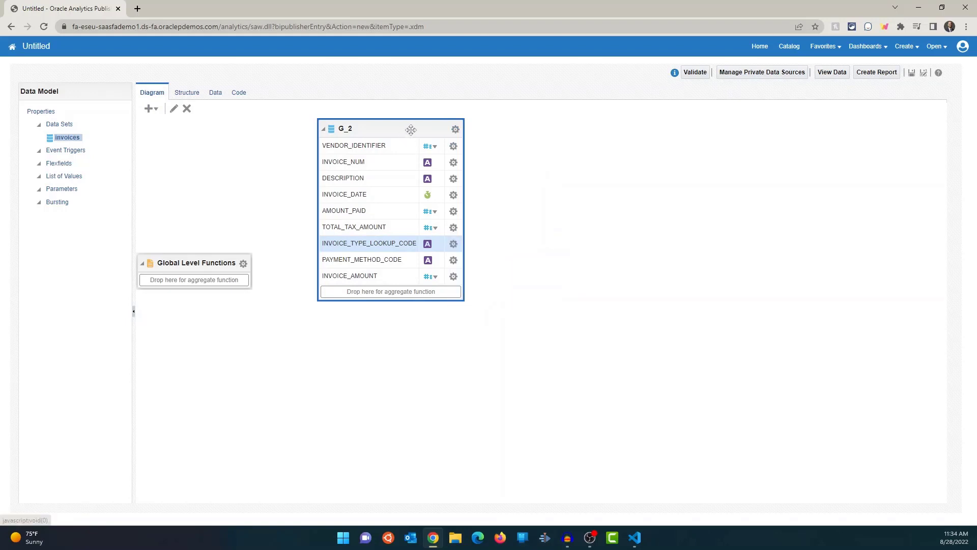
{"action": "left_click", "coordinate": [455, 129]}
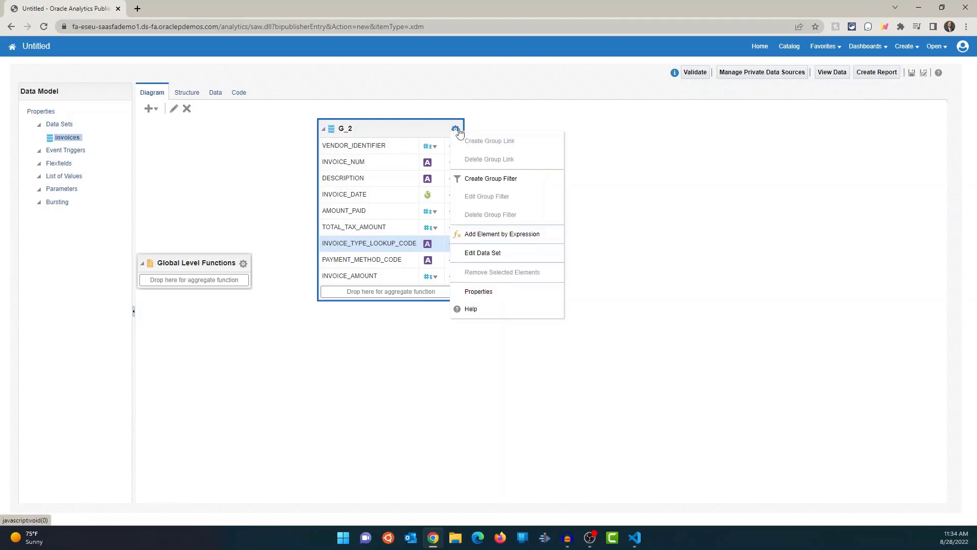
{"action": "left_click", "coordinate": [498, 253]}
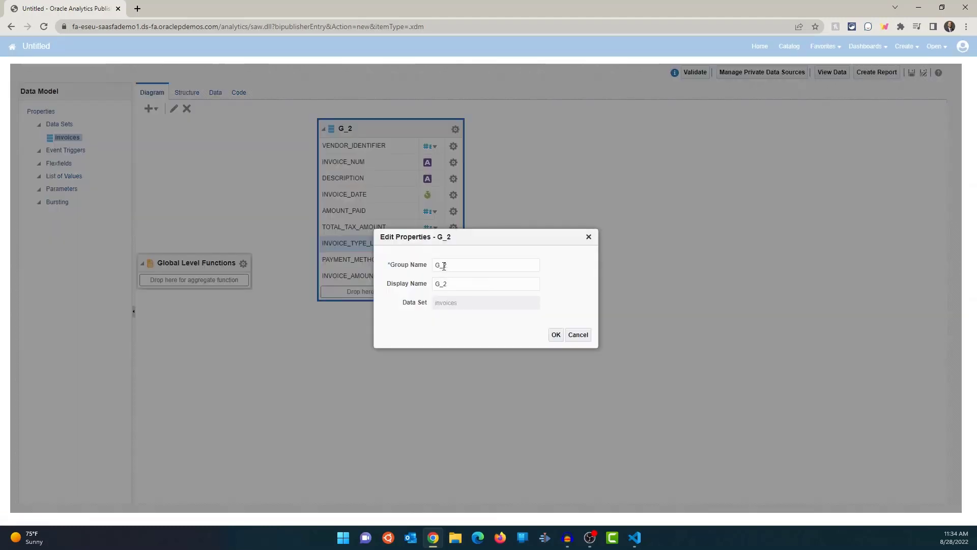
{"action": "left_click_drag", "start_coordinate": [444, 265], "coordinate": [463, 265]}
{"action": "left_click_drag", "start_coordinate": [477, 270], "coordinate": [418, 262]}
{"action": "key", "text": "ctrl+c"}
{"action": "left_click_drag", "start_coordinate": [456, 288], "coordinate": [437, 285]}
{"action": "key", "text": "ctrl+v"}
{"action": "left_click", "coordinate": [556, 336]}
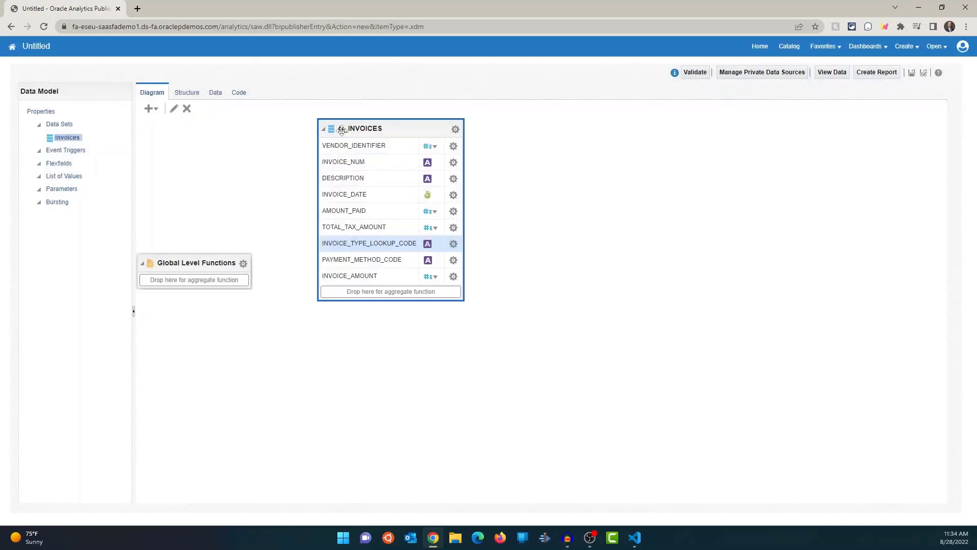
Step: Preview five rows of the data in tree view and check the group name above the first record
{"action": "left_click", "coordinate": [455, 130]}
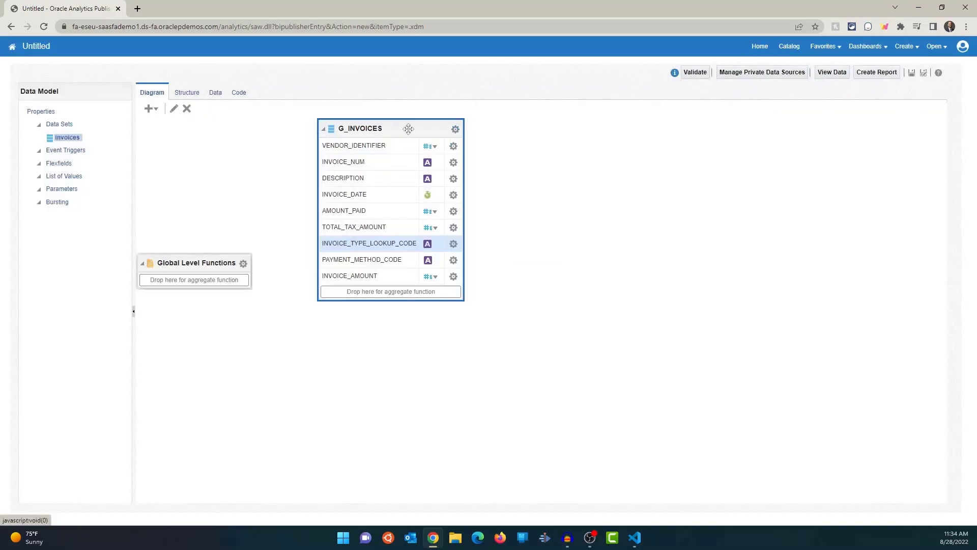
{"action": "left_click", "coordinate": [214, 93]}
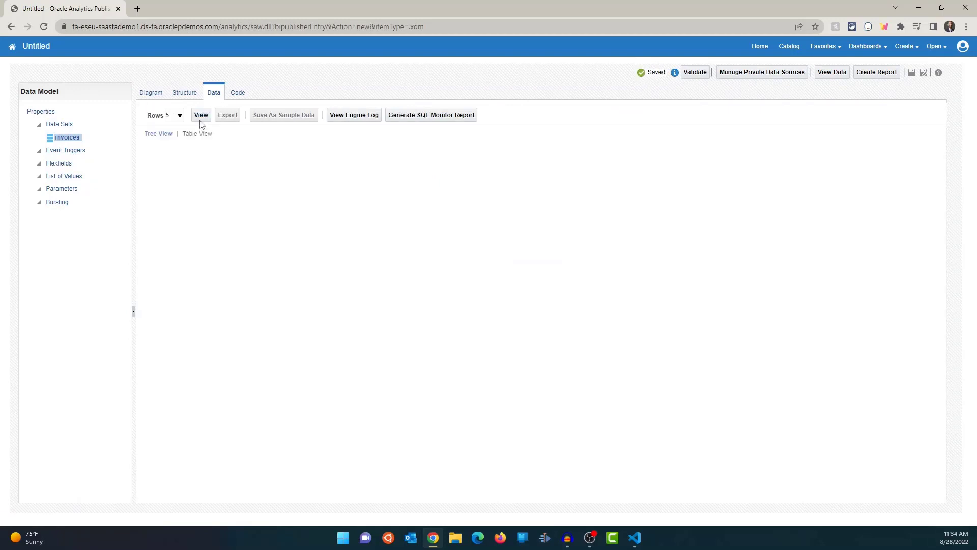
{"action": "left_click", "coordinate": [201, 116]}
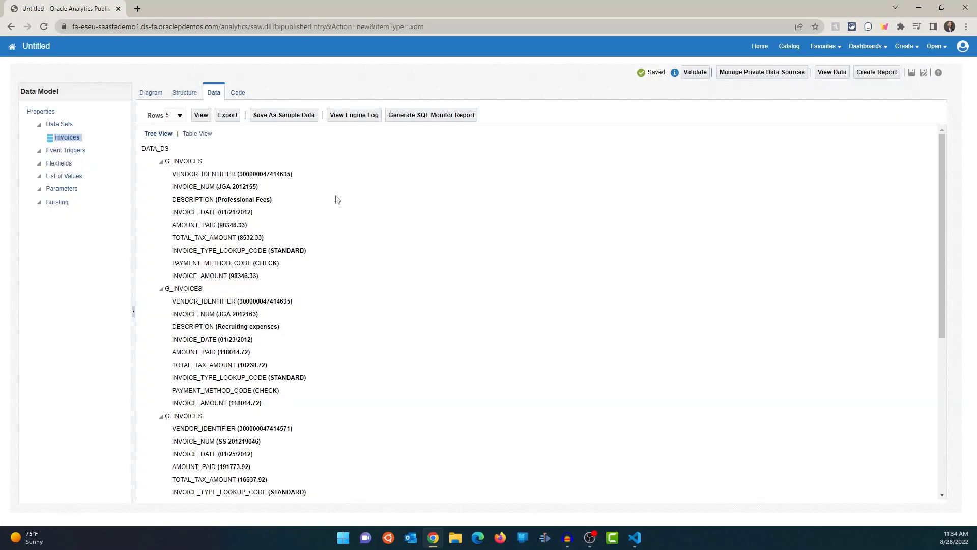
{"action": "left_click_drag", "start_coordinate": [166, 163], "coordinate": [206, 164]}
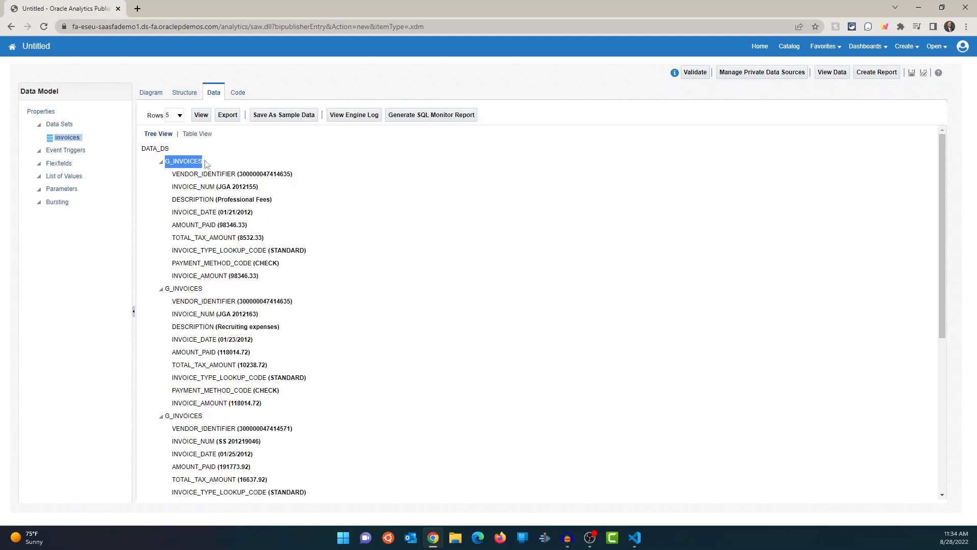
Step: Review the data type options of VENDOR_IDENTIFIER and the available actions for INVOICE_AMOUNT in the group diagram
{"action": "left_click", "coordinate": [153, 95]}
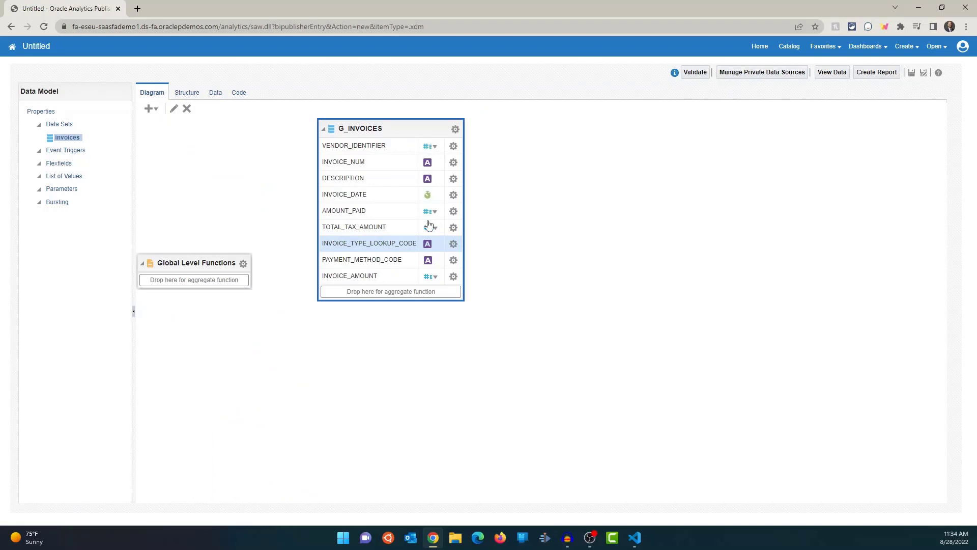
{"action": "left_click", "coordinate": [435, 147]}
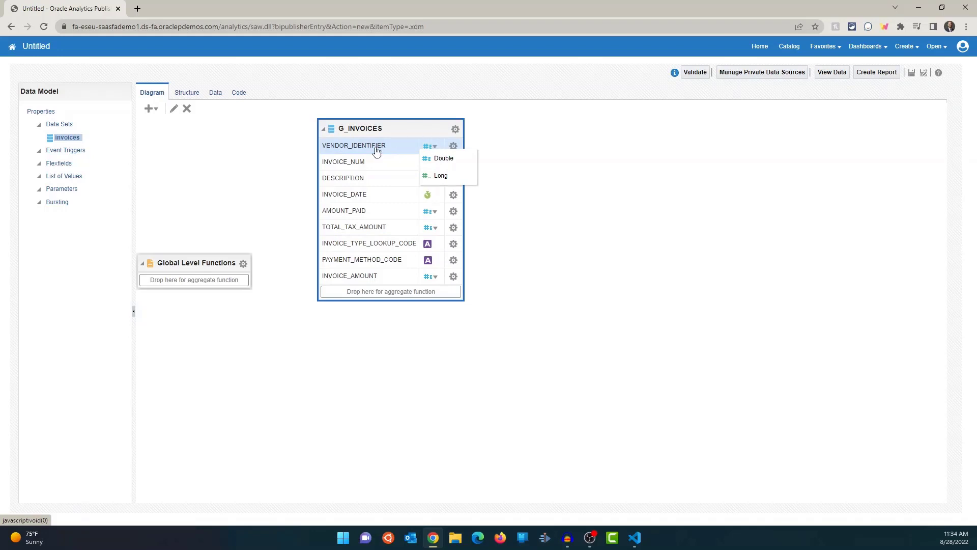
{"action": "left_click", "coordinate": [596, 251]}
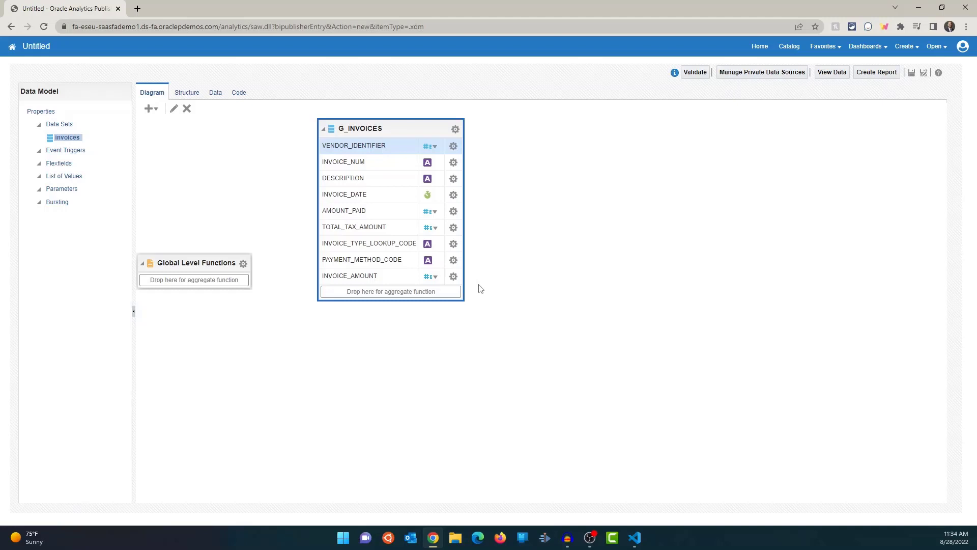
{"action": "left_click", "coordinate": [453, 277]}
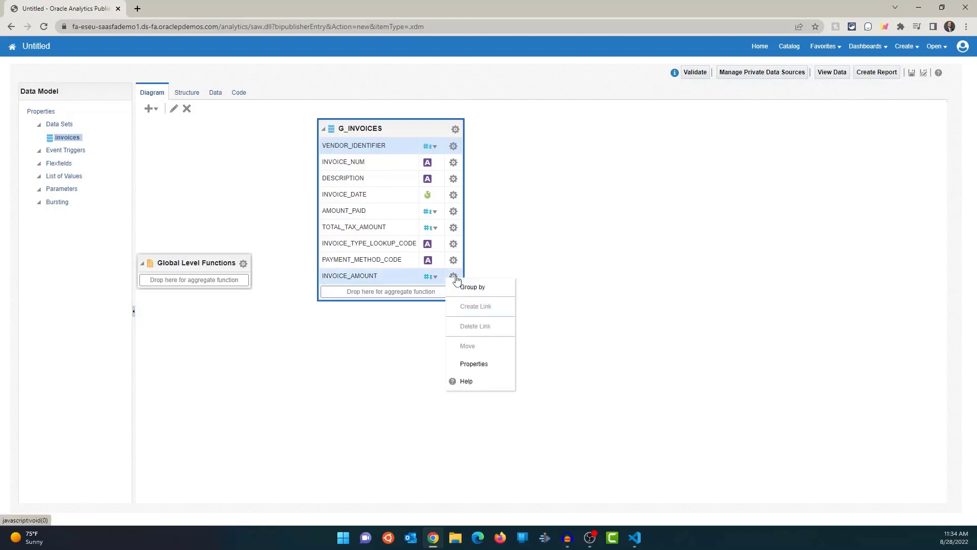
{"action": "left_click", "coordinate": [602, 278]}
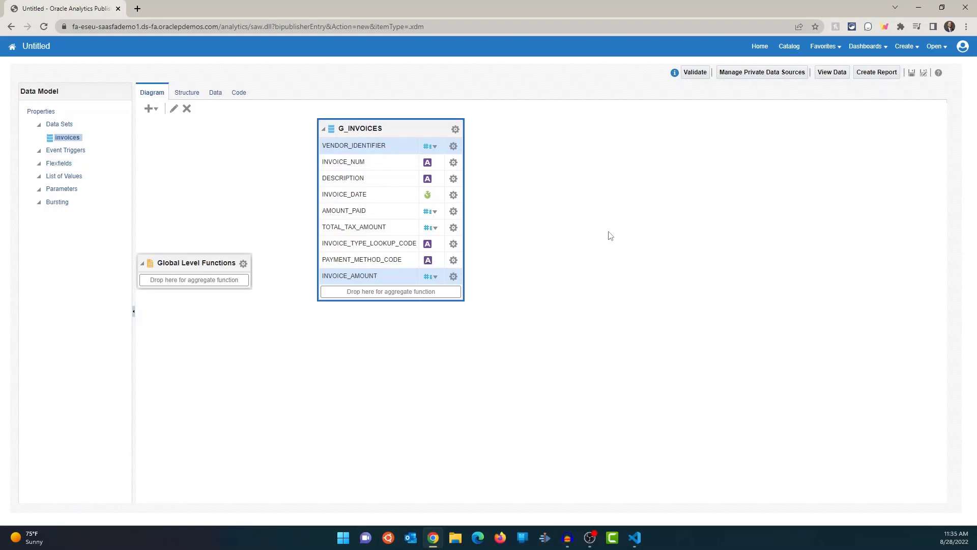
Step: Preview five rows of the invoice data in table view
{"action": "left_click", "coordinate": [214, 93]}
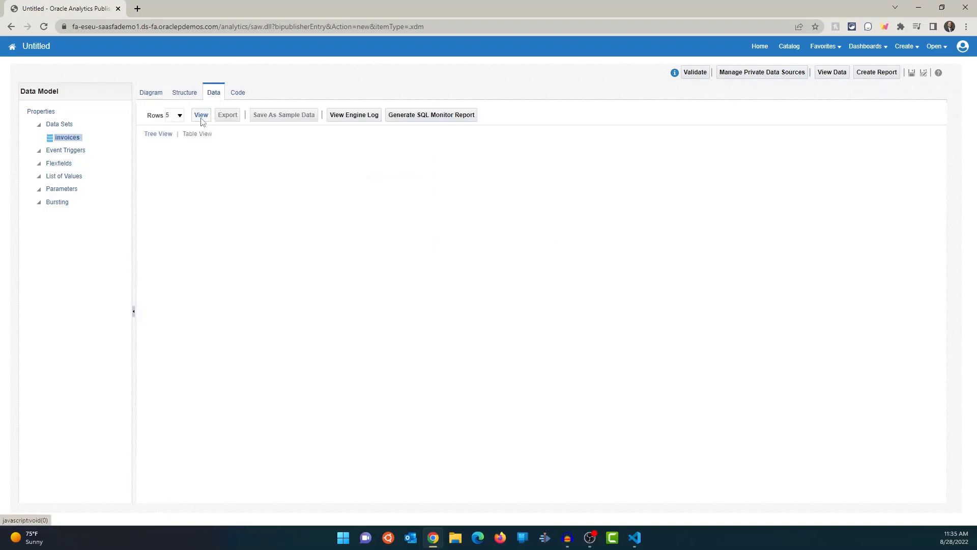
{"action": "left_click", "coordinate": [201, 116]}
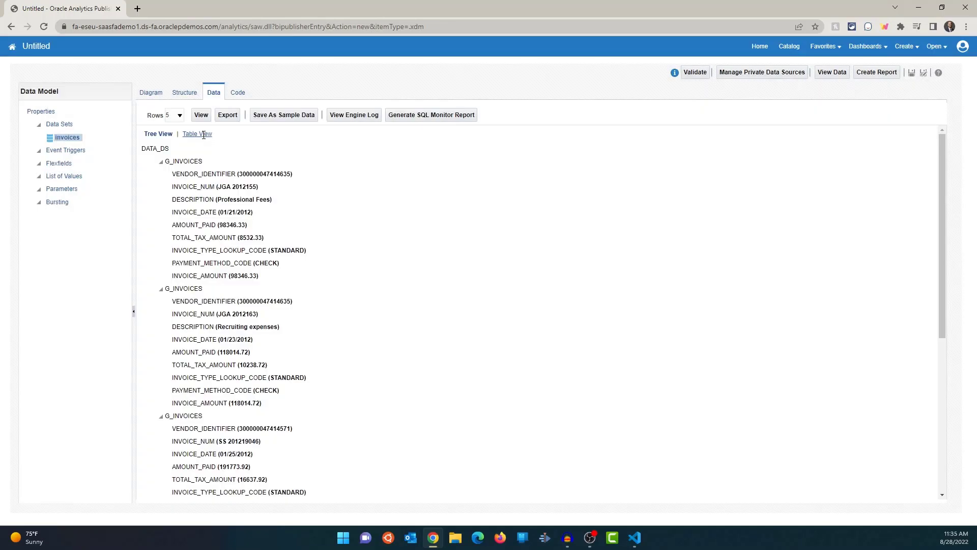
{"action": "left_click", "coordinate": [200, 133]}
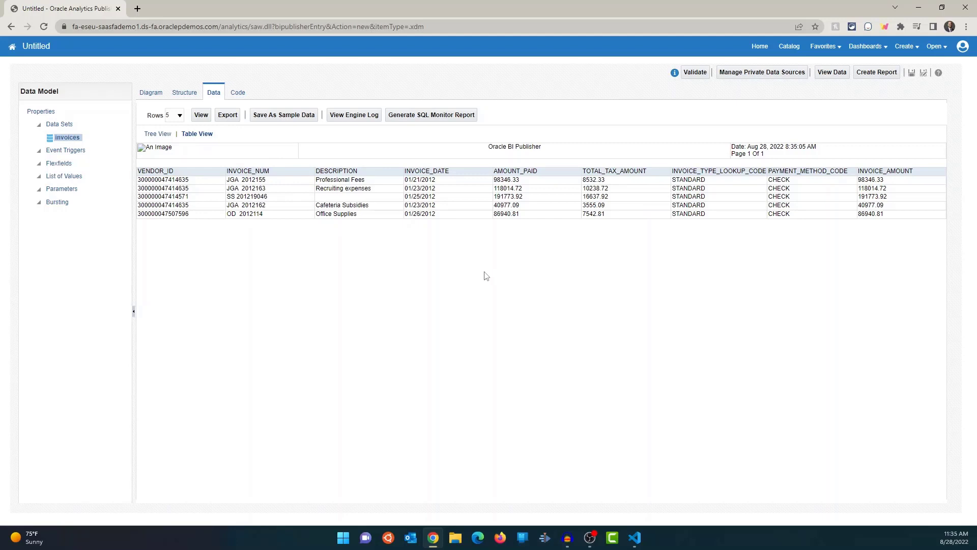
Step: Start saving the data model and choose the Data Models folder under Shared Folders/Custom/BIP Tutorials as its location
{"action": "left_click", "coordinate": [914, 75]}
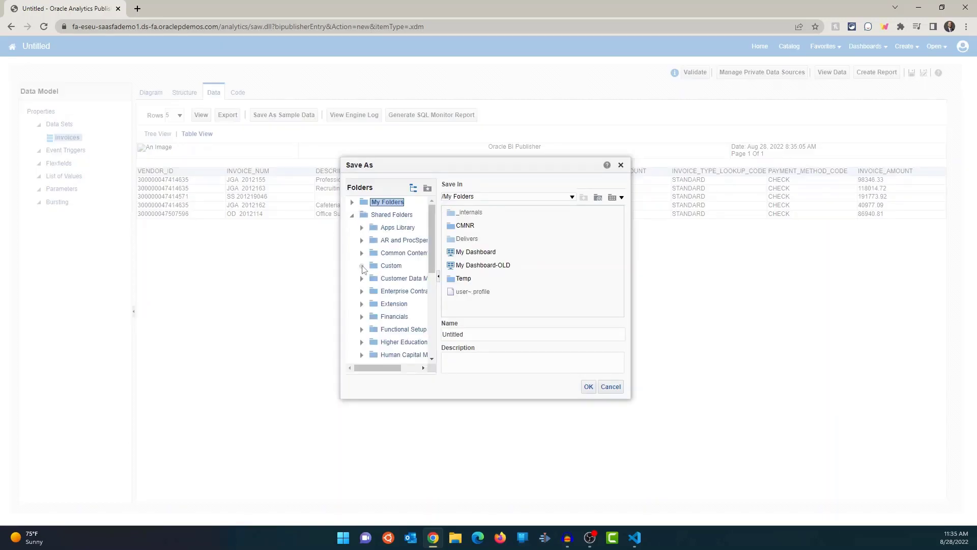
{"action": "left_click", "coordinate": [361, 265]}
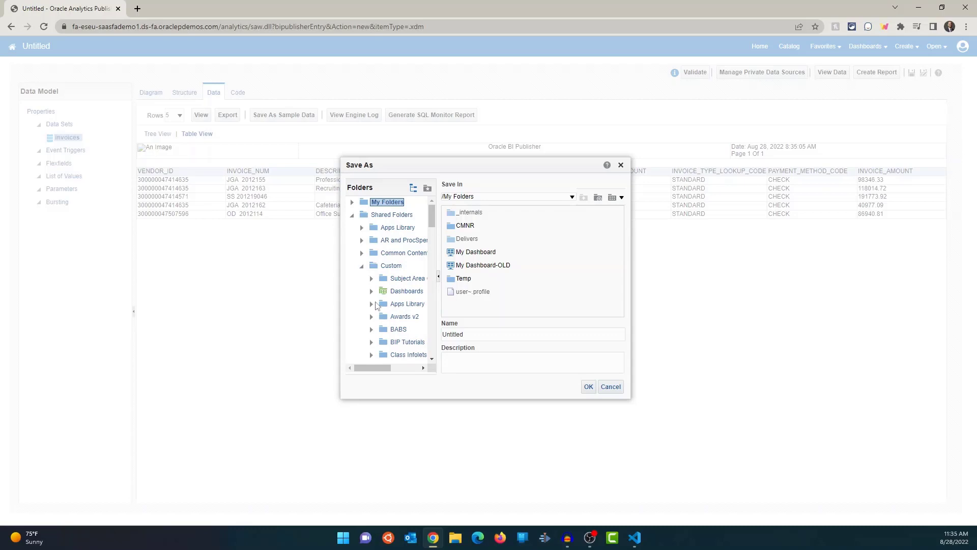
{"action": "scroll", "coordinate": [375, 313], "scroll_direction": "down", "scroll_amount": 2}
{"action": "left_click", "coordinate": [371, 292]}
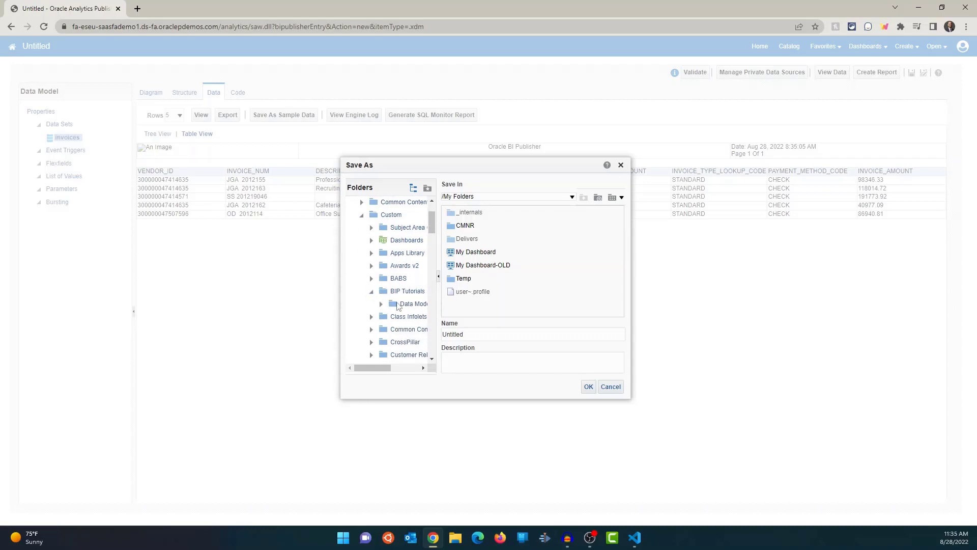
{"action": "left_click", "coordinate": [412, 304]}
Step: Name the data model AP_INVOICES_DM and save it
{"action": "left_click", "coordinate": [493, 335]}
{"action": "left_click_drag", "start_coordinate": [494, 334], "coordinate": [443, 332]}
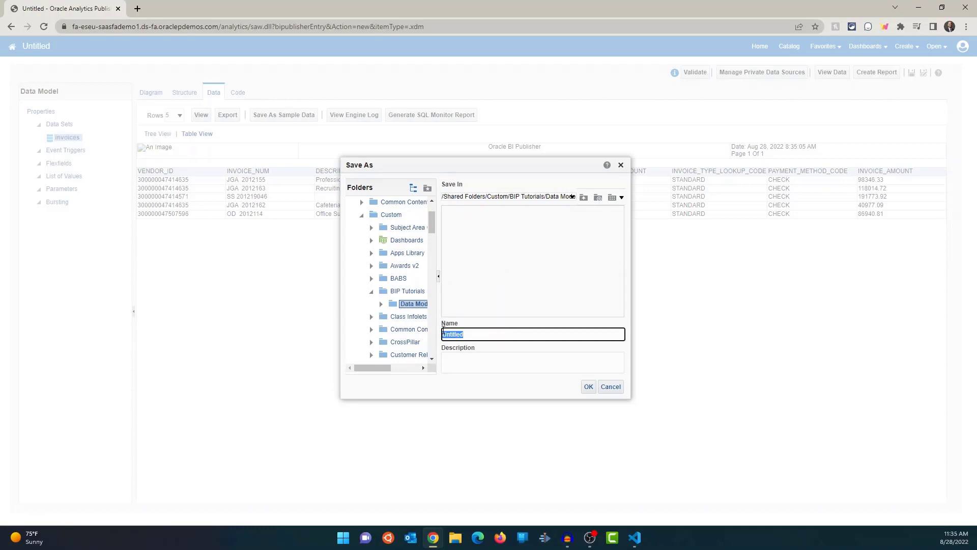
{"action": "type", "text": "AP_iINVOICES_DM"}
{"action": "left_click_drag", "start_coordinate": [510, 336], "coordinate": [429, 336]}
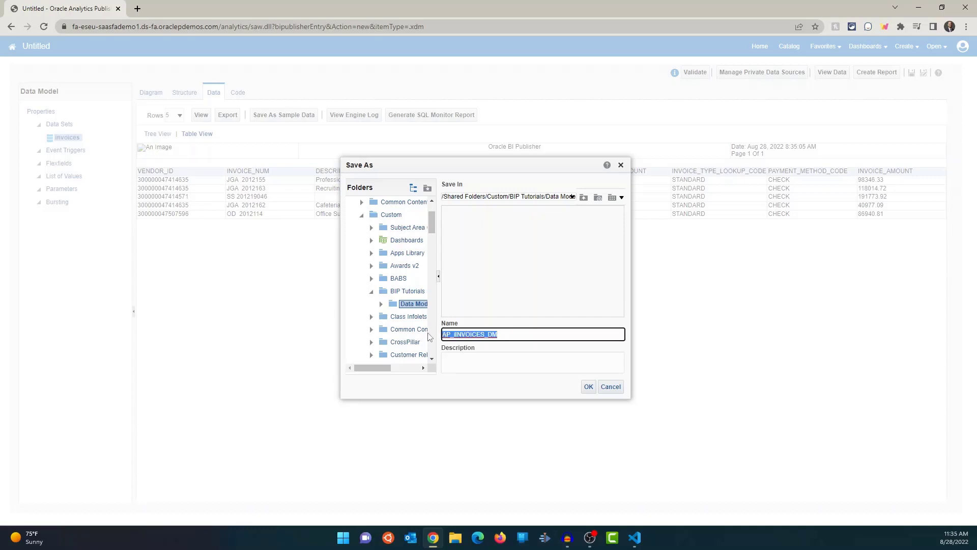
{"action": "left_click", "coordinate": [454, 334]}
{"action": "key", "text": "Delete"}
{"action": "left_click", "coordinate": [589, 386]}
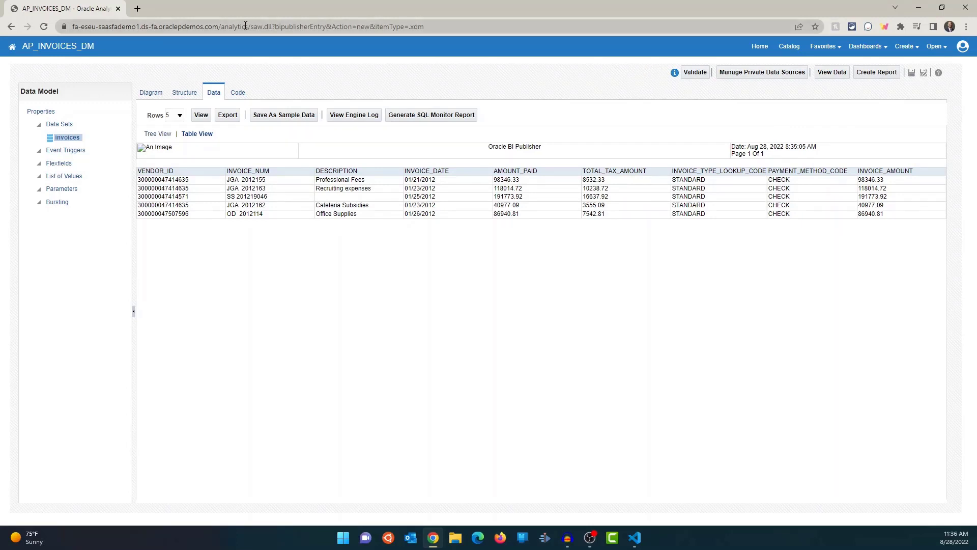
Step: Open the analytics catalog in a new browser tab, look for the saved model in the Data Models folder, and return to the data model
{"action": "left_click_drag", "start_coordinate": [246, 25], "coordinate": [71, 26]}
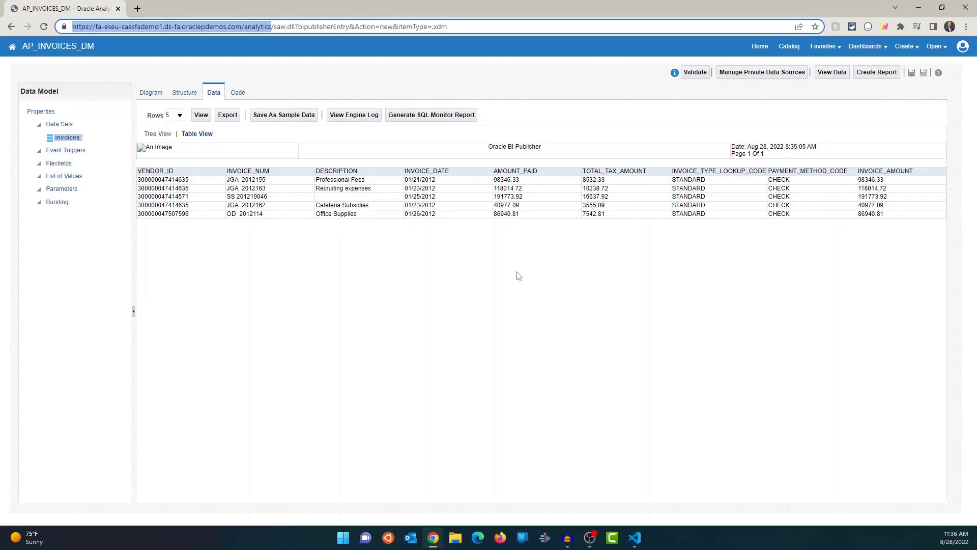
{"action": "key", "text": "ctrl+c"}
{"action": "left_click", "coordinate": [137, 9]}
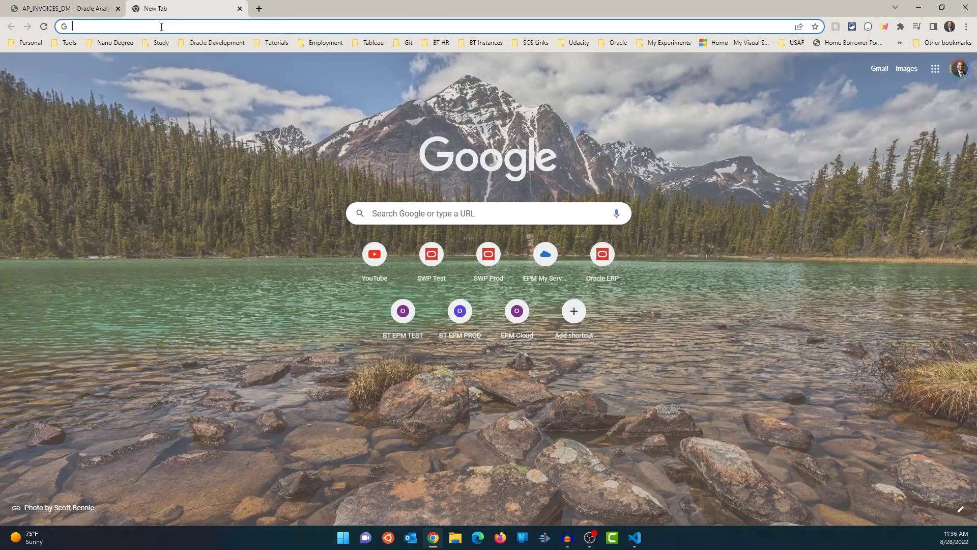
{"action": "key", "text": "ctrl+v"}
{"action": "key", "text": "Return"}
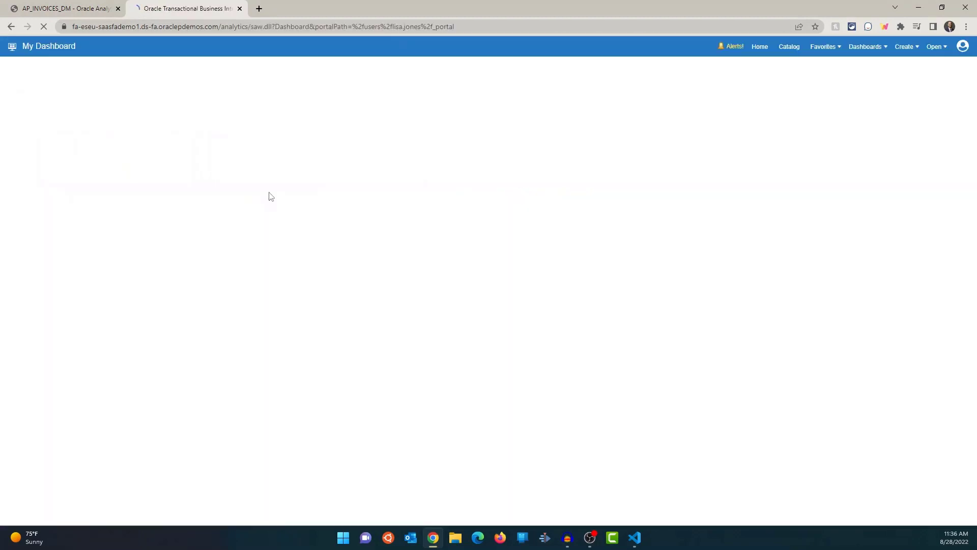
{"action": "left_click", "coordinate": [793, 45]}
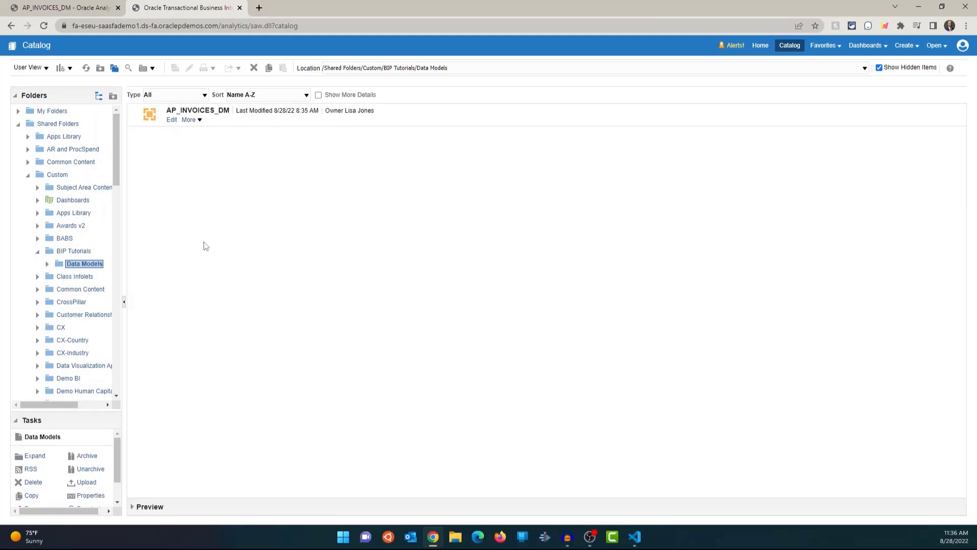
{"action": "left_click", "coordinate": [88, 9]}
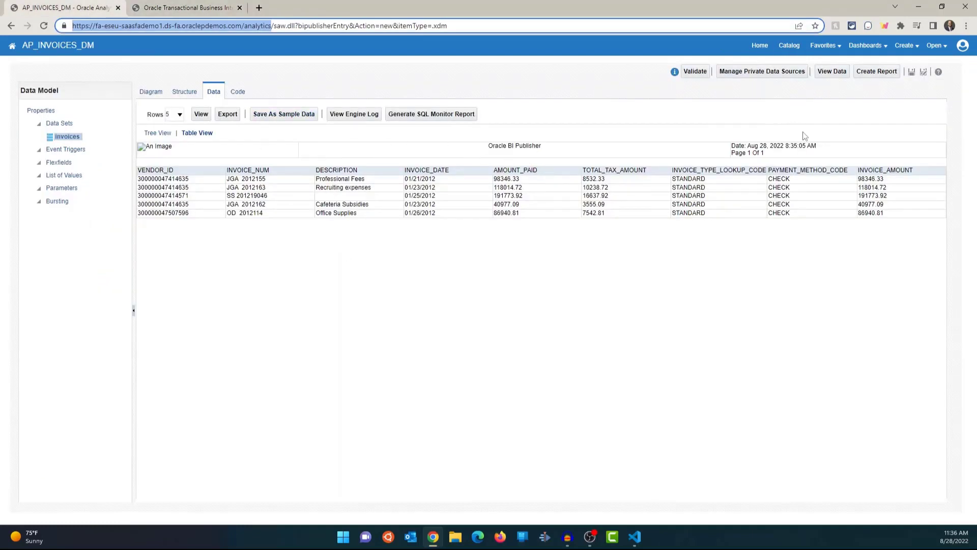
Step: Preview 10 rows of the invoice data and save them as sample data
{"action": "left_click", "coordinate": [876, 71]}
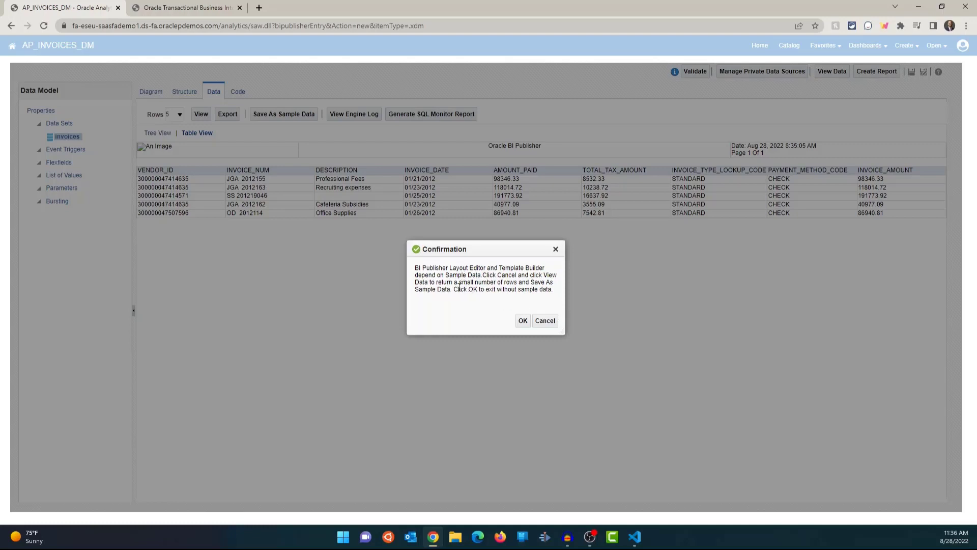
{"action": "left_click", "coordinate": [544, 320]}
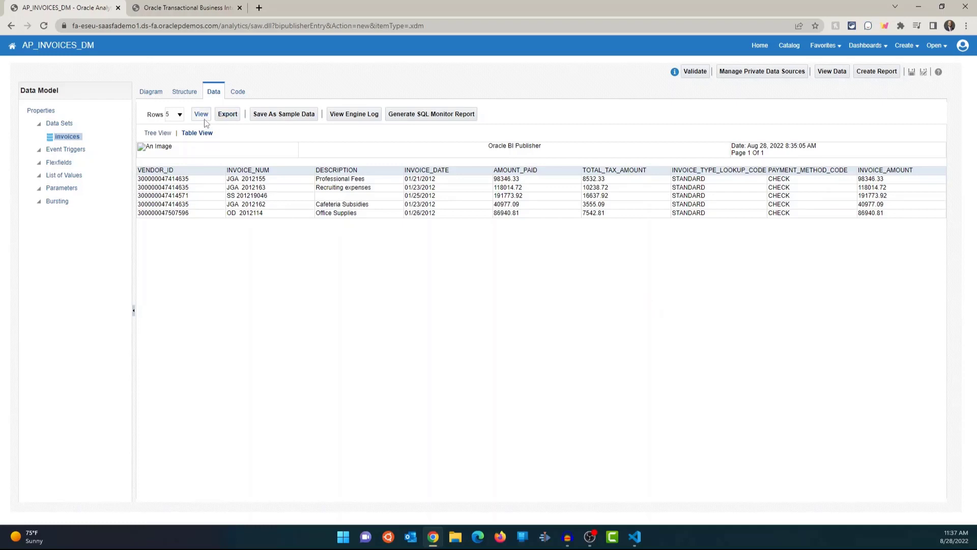
{"action": "left_click", "coordinate": [173, 114]}
{"action": "left_click", "coordinate": [175, 133]}
{"action": "left_click", "coordinate": [201, 114]}
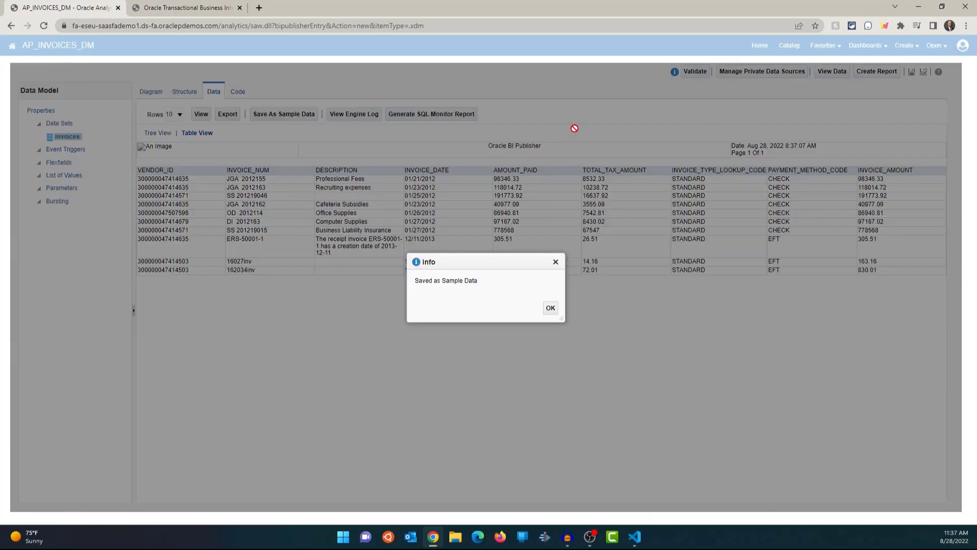
{"action": "left_click", "coordinate": [554, 307]}
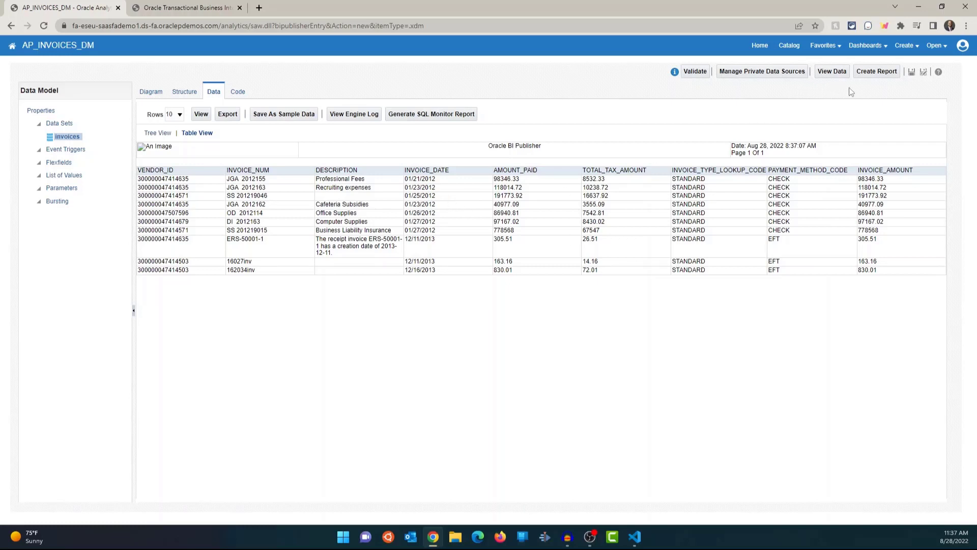
Step: Start creating a report from the AP_INVOICES_DM data model and check the full data model path
{"action": "left_click", "coordinate": [883, 72]}
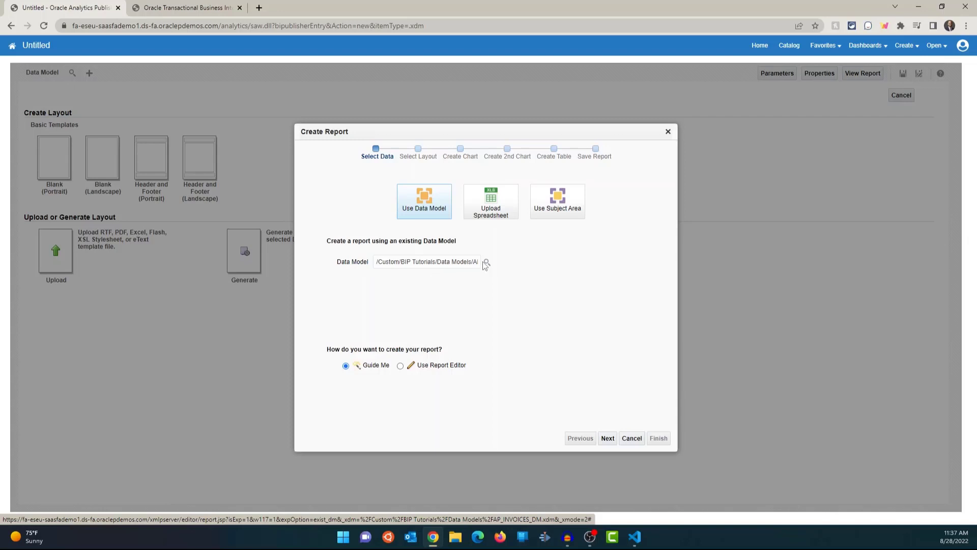
{"action": "left_click", "coordinate": [474, 262]}
{"action": "key", "text": "End"}
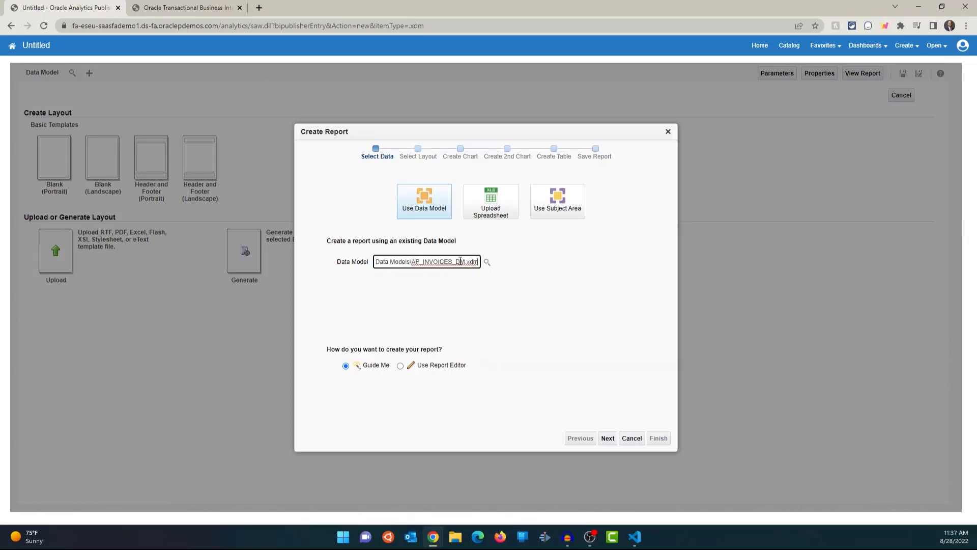
{"action": "left_click", "coordinate": [489, 290]}
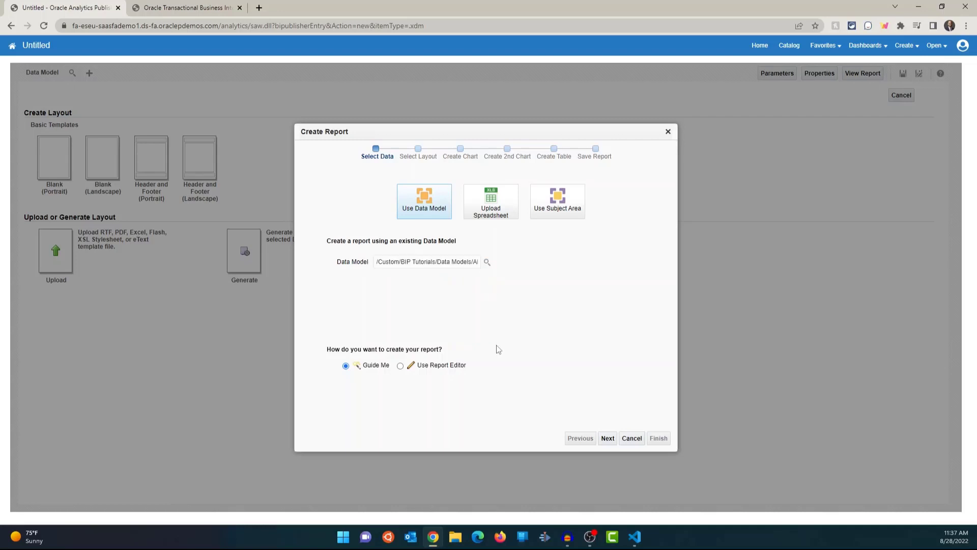
Step: Use the Guide Me option for the report and choose a landscape page with the Table layout
{"action": "left_click", "coordinate": [400, 365]}
{"action": "left_click", "coordinate": [345, 365]}
{"action": "left_click", "coordinate": [607, 438]}
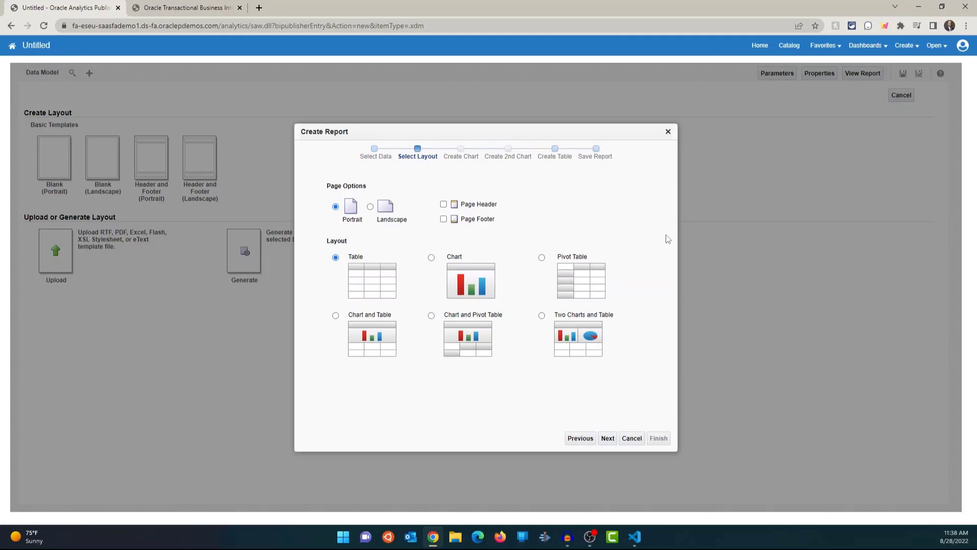
{"action": "left_click", "coordinate": [370, 206]}
{"action": "left_click", "coordinate": [608, 438]}
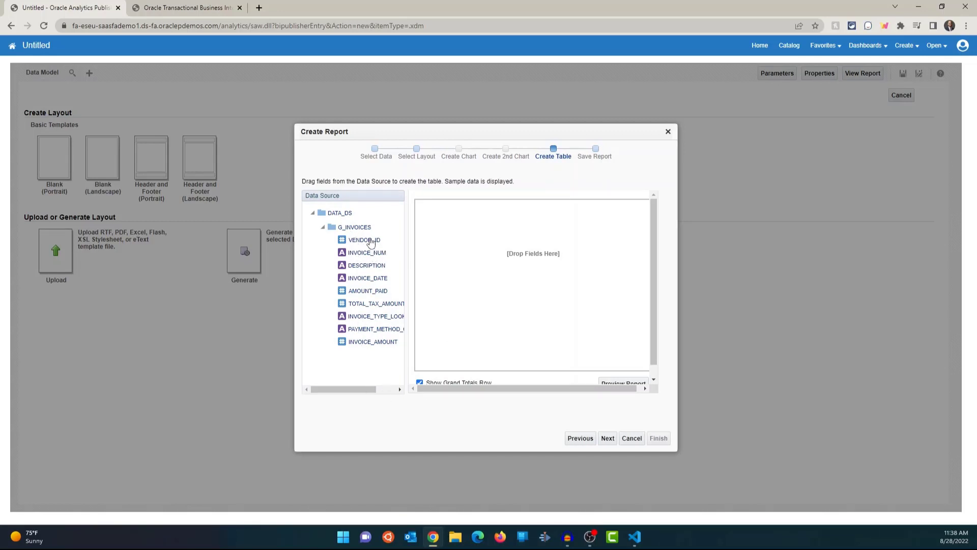
Step: Add the INVOICE_NUM, INVOICE_DATE, DESCRIPTION and INVOICE_AMOUNT fields as columns of the report table
{"action": "left_click_drag", "start_coordinate": [368, 253], "coordinate": [481, 272]}
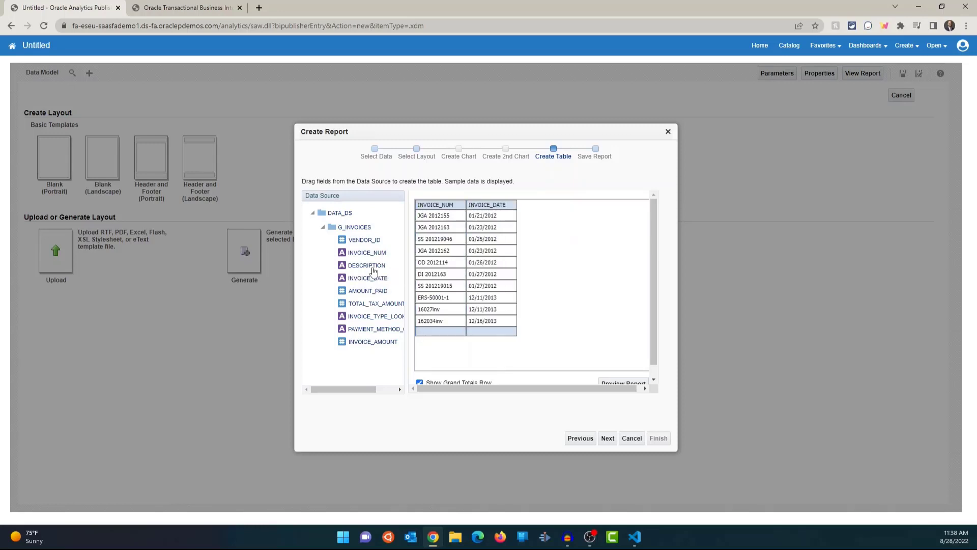
{"action": "left_click_drag", "start_coordinate": [374, 271], "coordinate": [584, 257]}
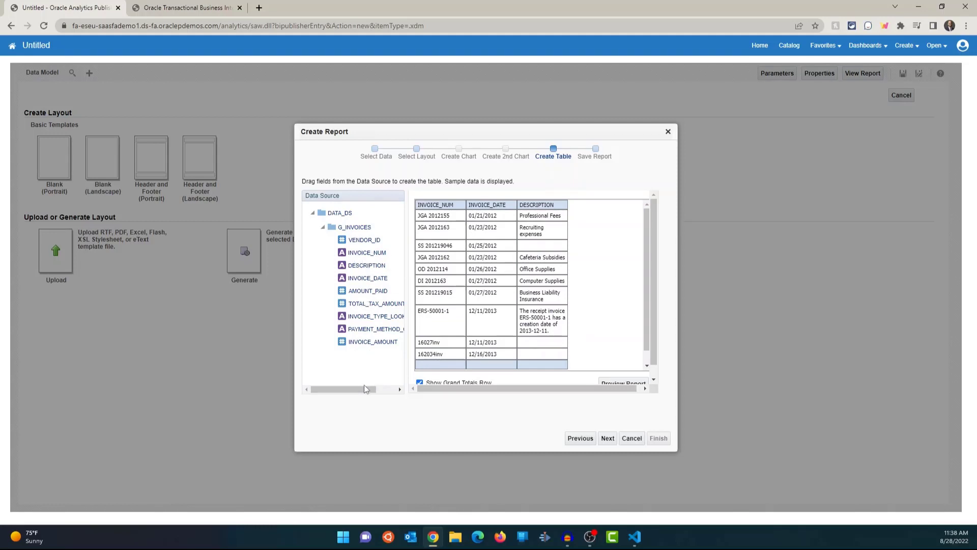
{"action": "left_click_drag", "start_coordinate": [375, 342], "coordinate": [593, 290]}
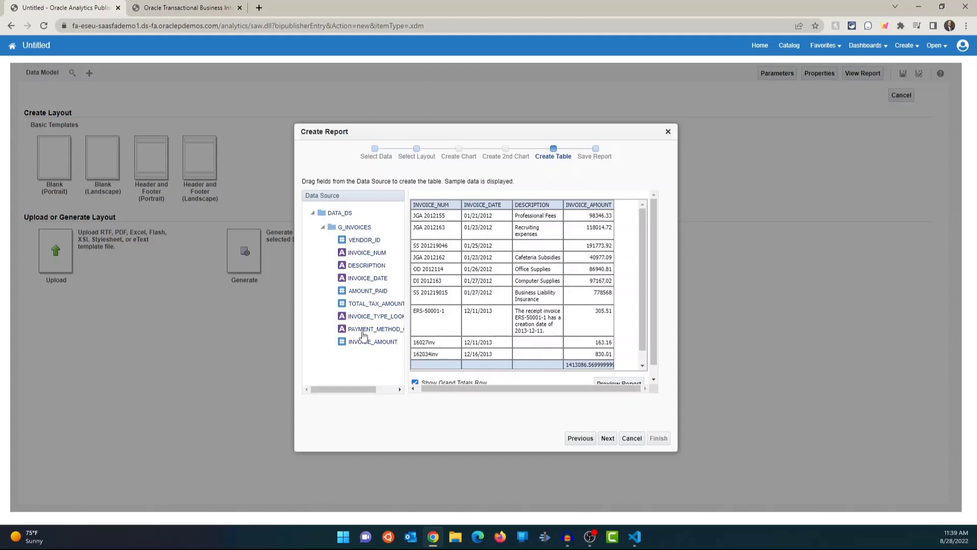
Step: Keep the grand totals row in the table and finish the report setup with the Customize Report Layout option
{"action": "left_click", "coordinate": [607, 438]}
{"action": "scroll", "coordinate": [620, 301], "scroll_direction": "down", "scroll_amount": 2}
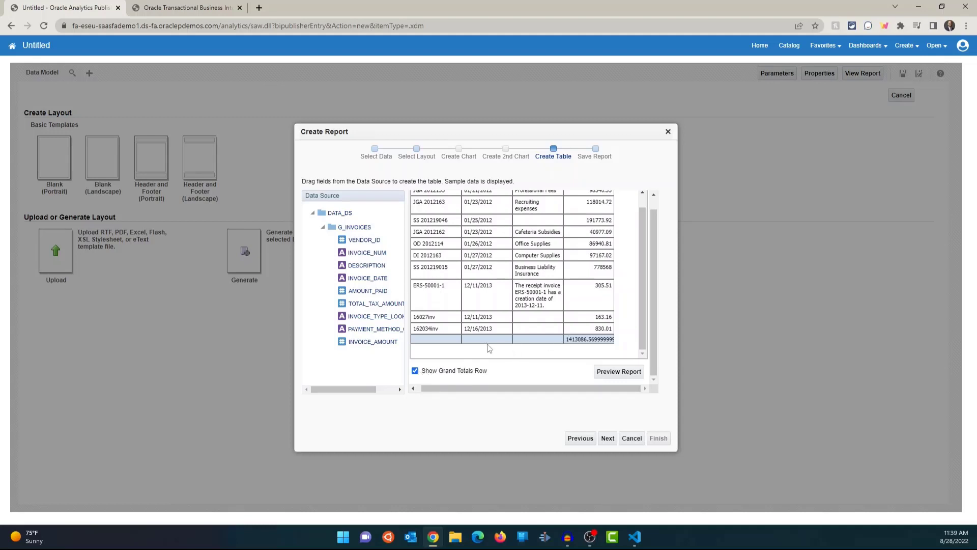
{"action": "left_click", "coordinate": [415, 370]}
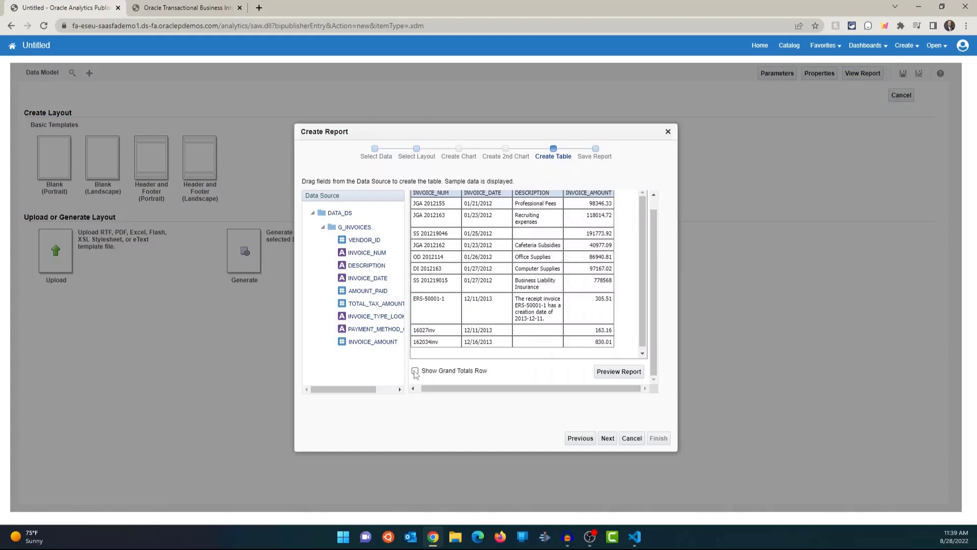
{"action": "left_click", "coordinate": [415, 371]}
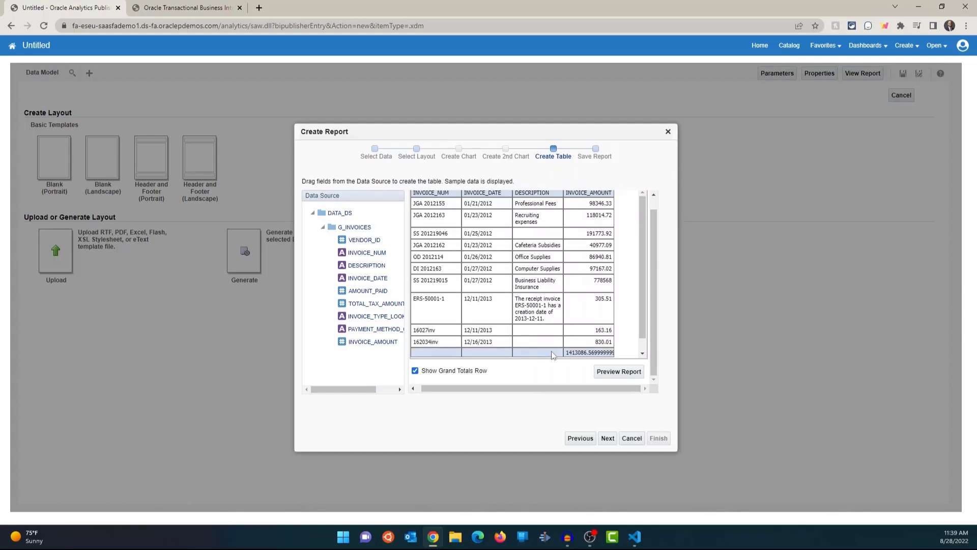
{"action": "left_click", "coordinate": [608, 438]}
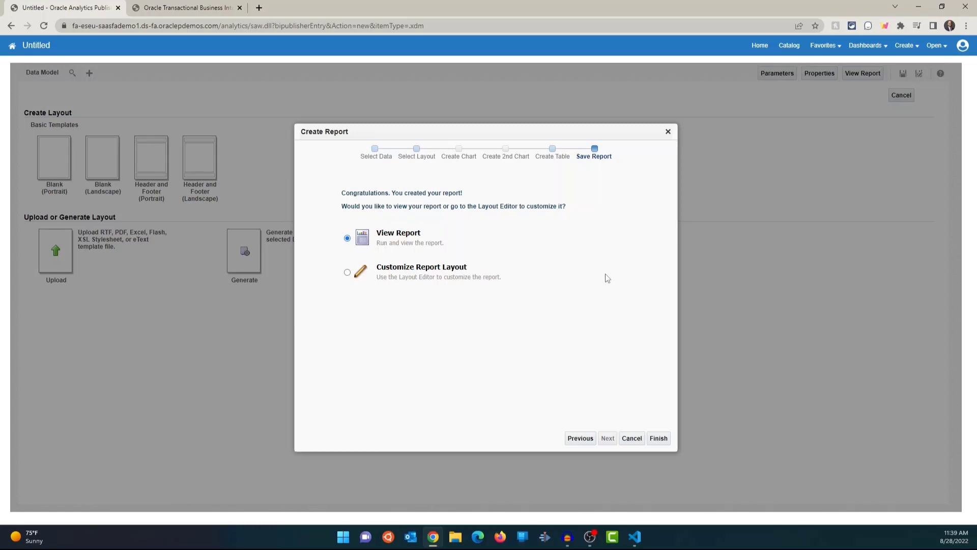
{"action": "left_click", "coordinate": [348, 273]}
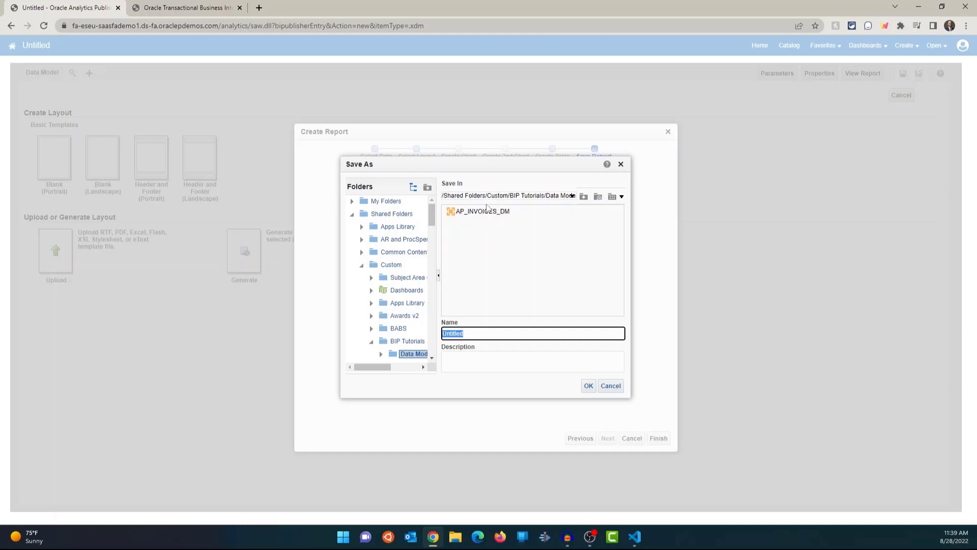
Step: Choose the BIP Tutorials folder under Custom as the save location and name the report "AP invoices Report"
{"action": "scroll", "coordinate": [424, 329], "scroll_direction": "down", "scroll_amount": 2}
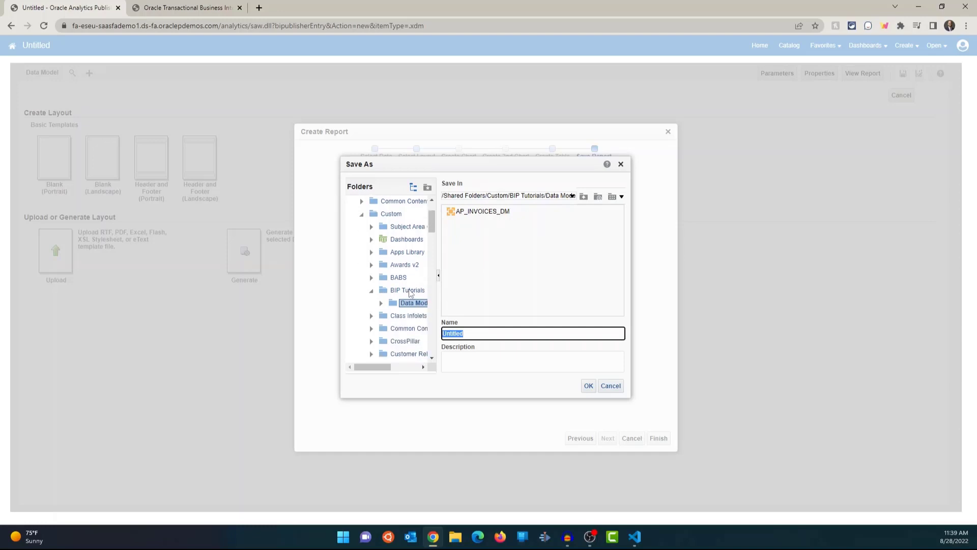
{"action": "left_click", "coordinate": [410, 291]}
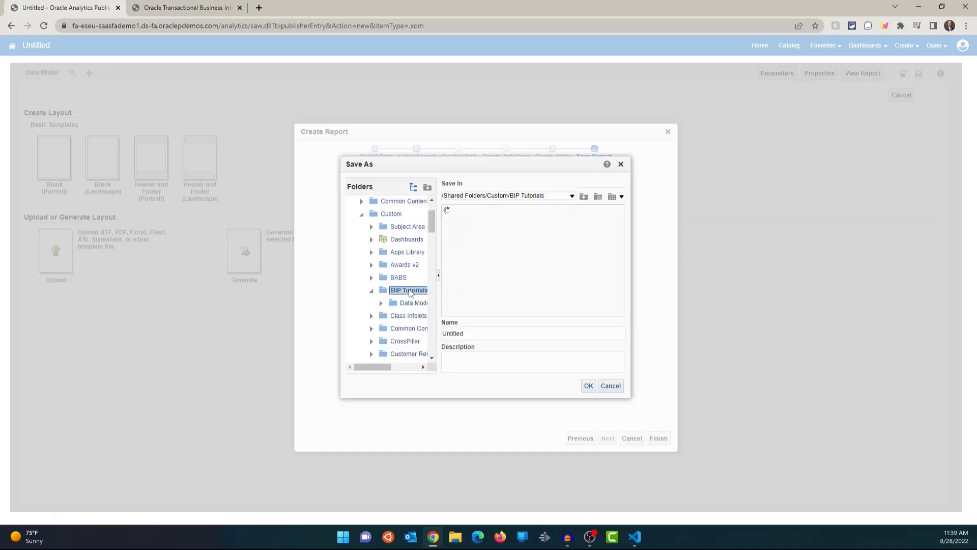
{"action": "double_click", "coordinate": [478, 333]}
{"action": "type", "text": "AP"}
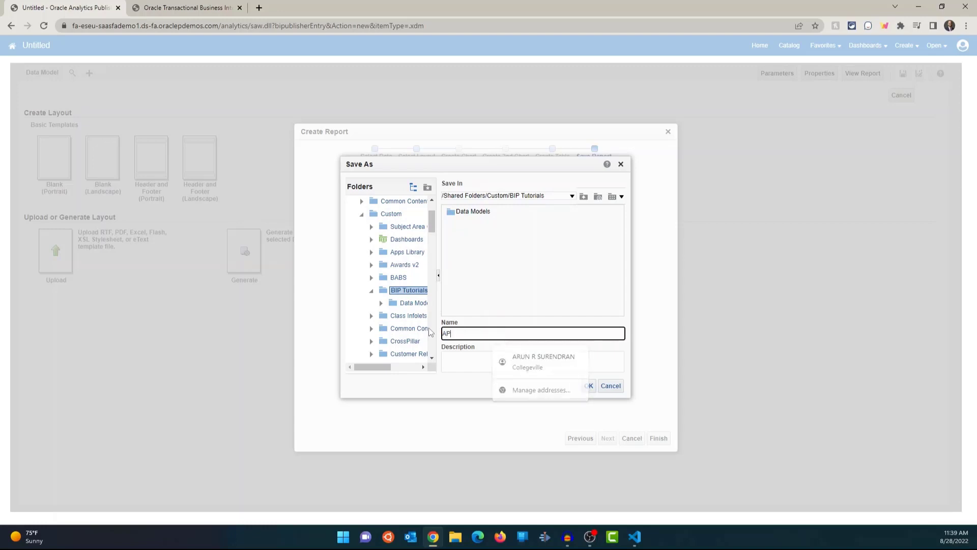
{"action": "type", "text": "ices "}
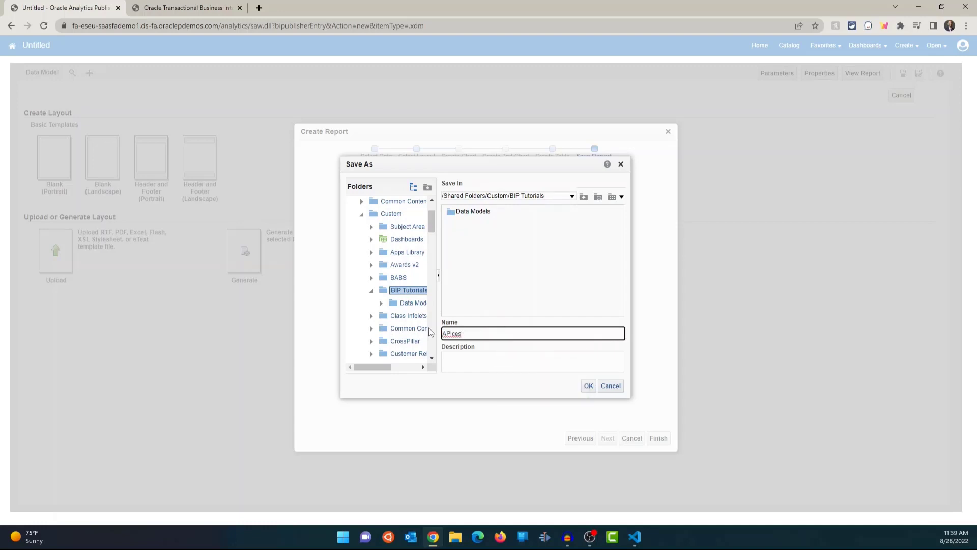
{"action": "type", "text": " invo"}
{"action": "type", "text": "Repor"}
Step: Copy the report name into the description and save the report
{"action": "left_click_drag", "start_coordinate": [498, 336], "coordinate": [443, 333]}
{"action": "key", "text": "ctrl+c"}
{"action": "left_click", "coordinate": [502, 360]}
{"action": "key", "text": "ctrl+v"}
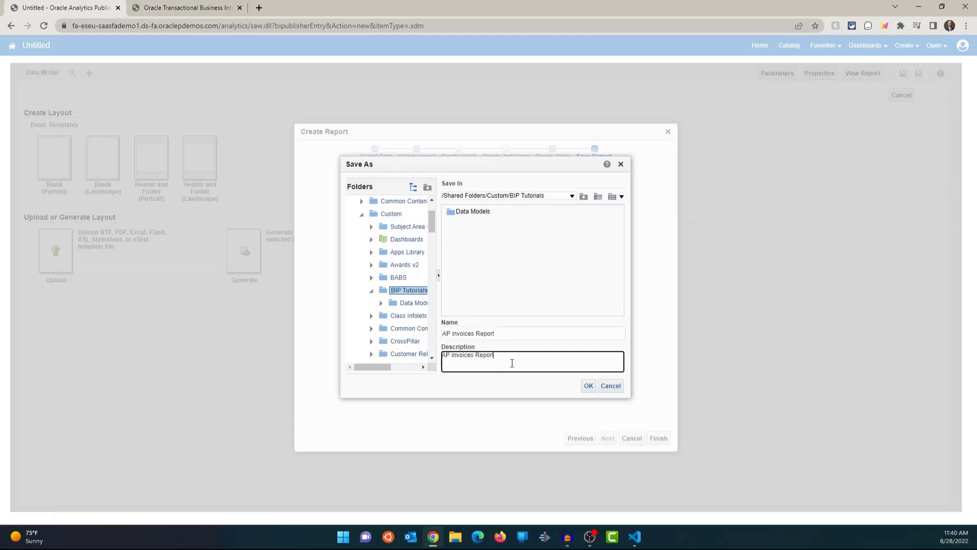
{"action": "left_click", "coordinate": [588, 386]}
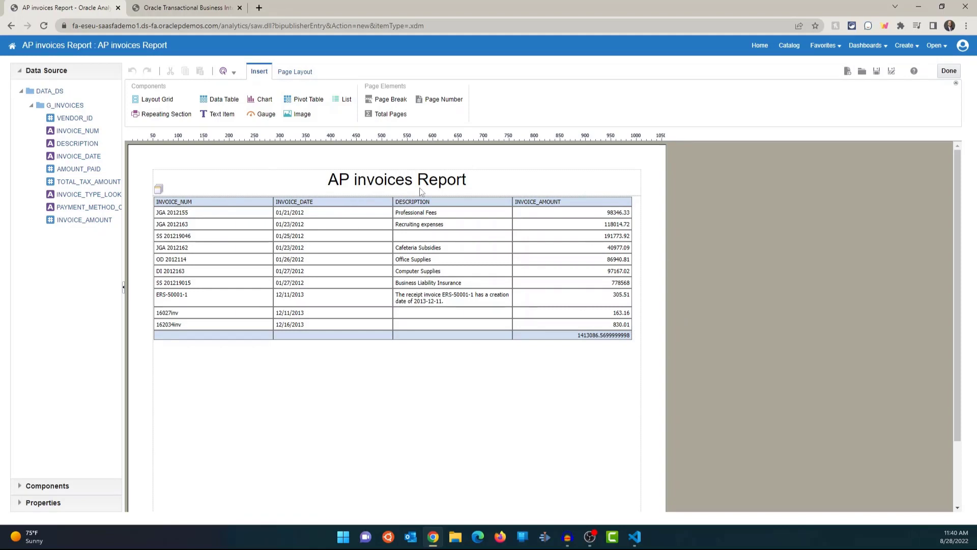
Step: Format the values of the INVOICE_AMOUNT column as currency in the -$1,234.57 style
{"action": "left_click", "coordinate": [381, 182]}
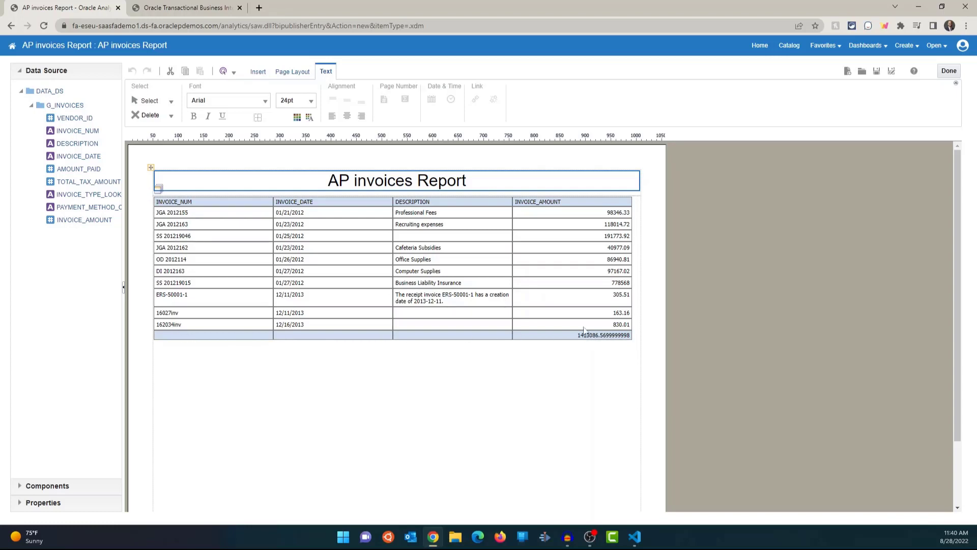
{"action": "left_click", "coordinate": [608, 219]}
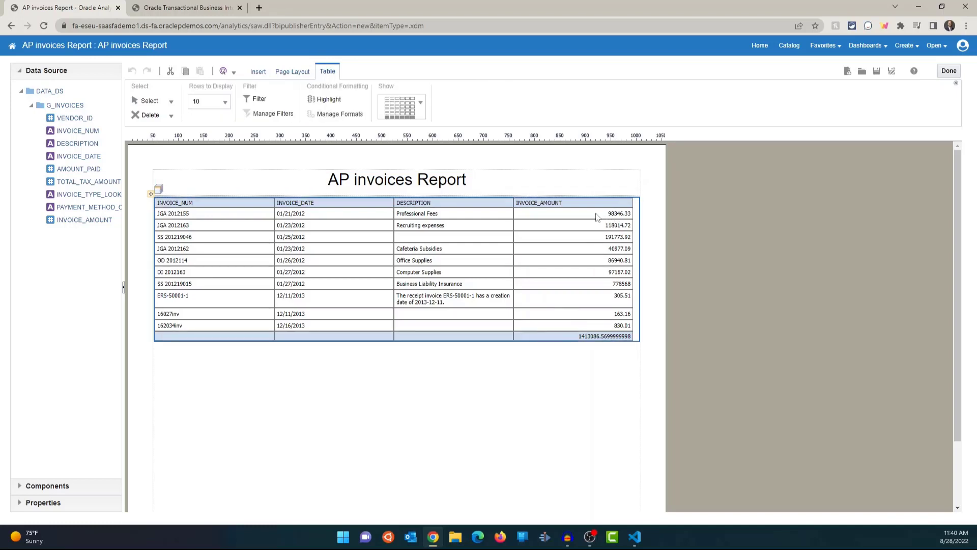
{"action": "left_click", "coordinate": [596, 214]}
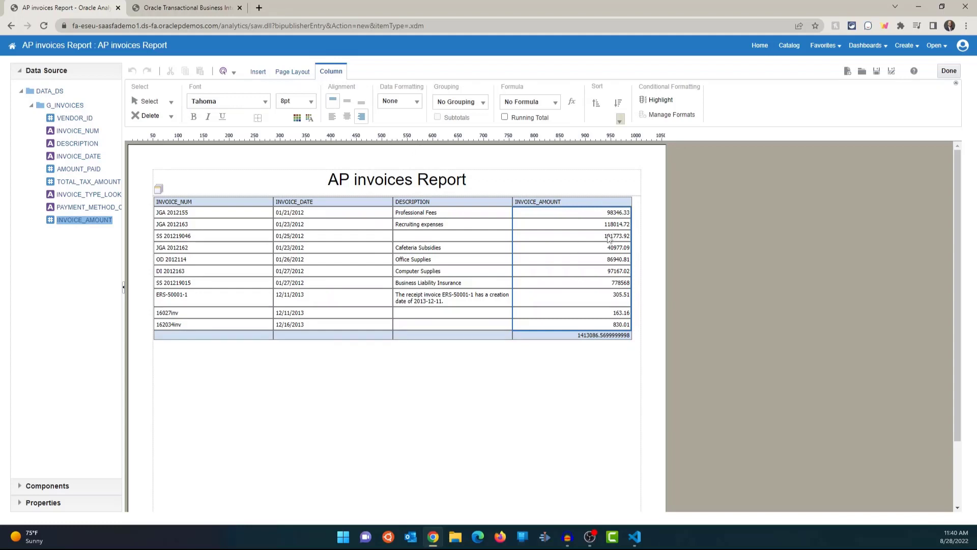
{"action": "left_click", "coordinate": [615, 377]}
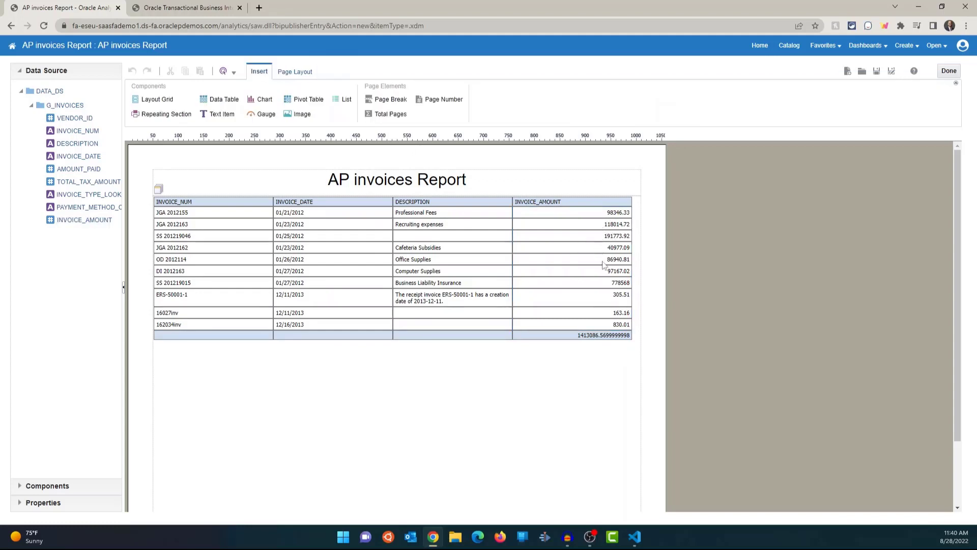
{"action": "left_click", "coordinate": [590, 217]}
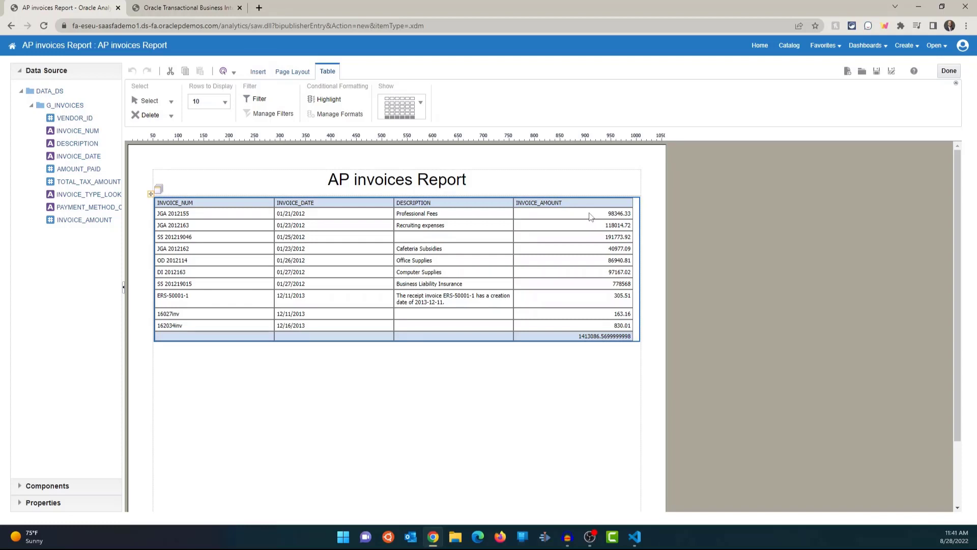
{"action": "left_click", "coordinate": [590, 217]}
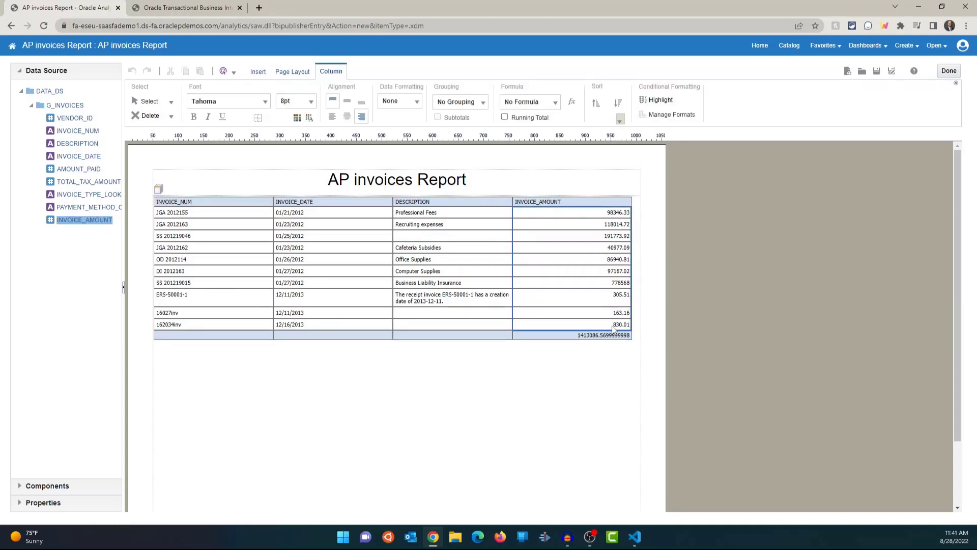
{"action": "left_click", "coordinate": [416, 102]}
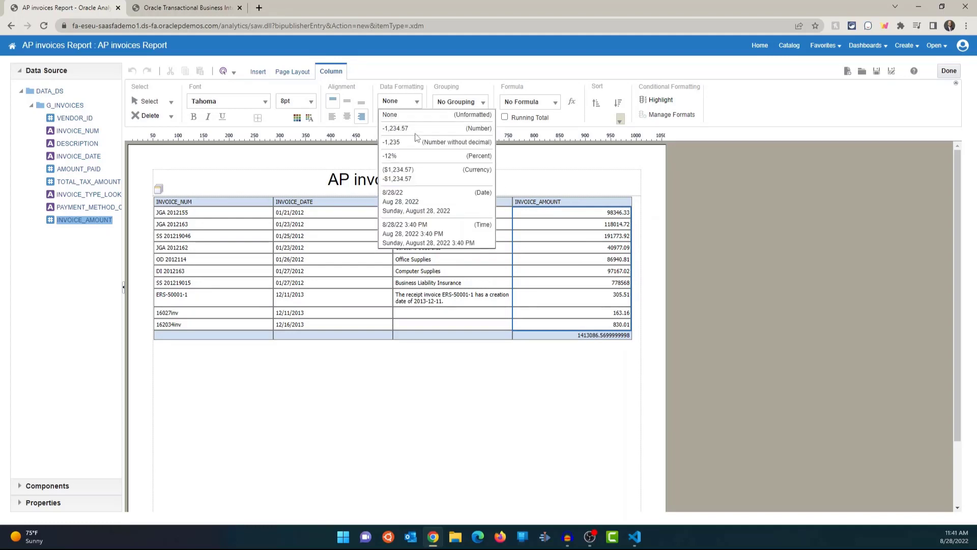
{"action": "left_click", "coordinate": [412, 180]}
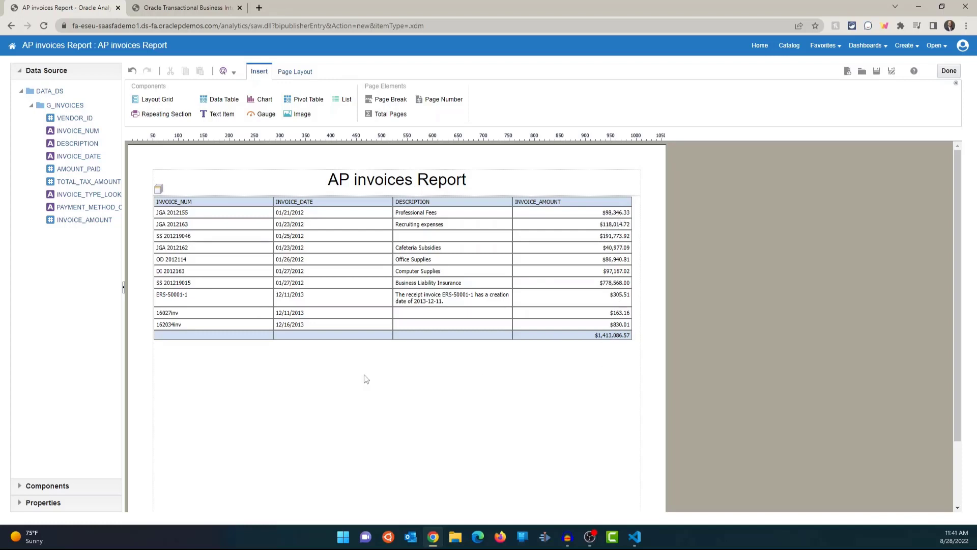
Step: Make the INVOICE_AMOUNT grand total cell bold and set its font size to 9pt
{"action": "left_click", "coordinate": [601, 343]}
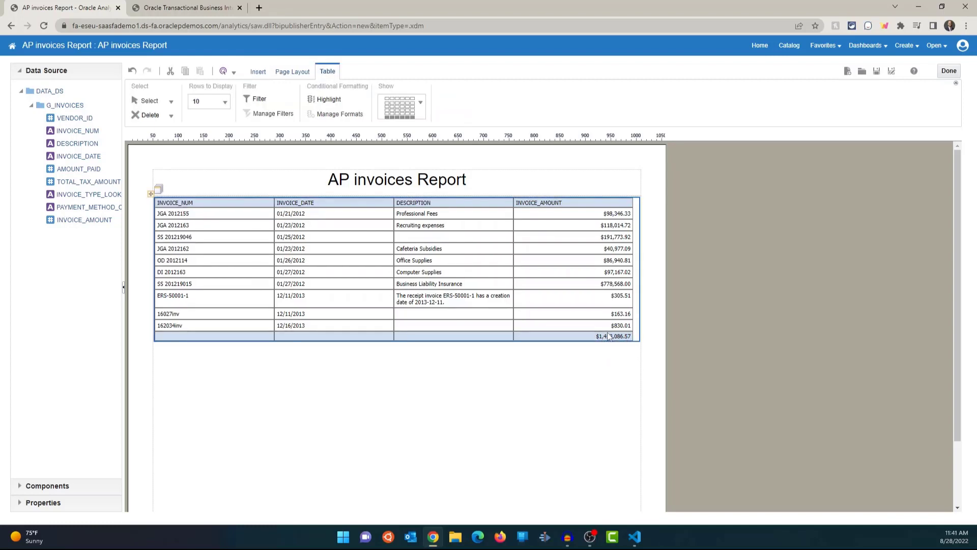
{"action": "left_click", "coordinate": [613, 342]}
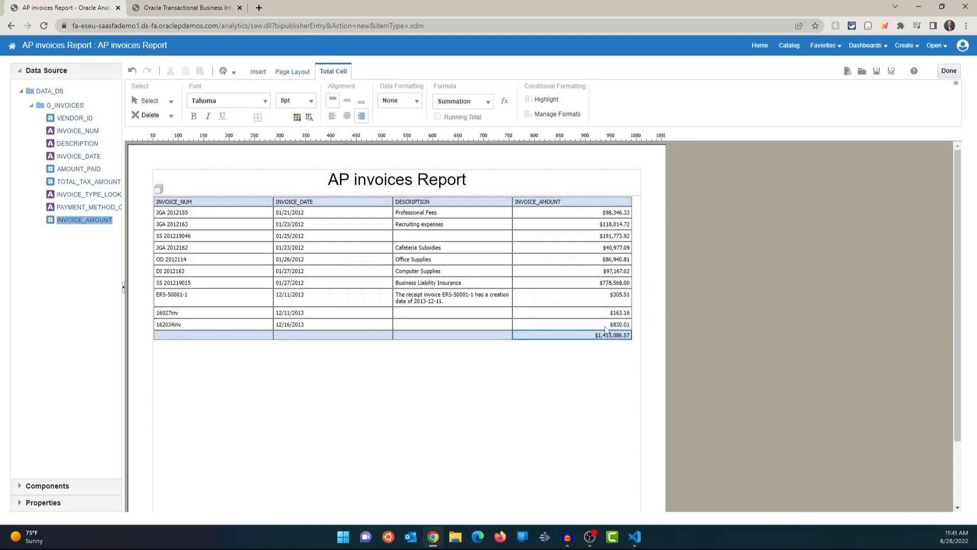
{"action": "left_click", "coordinate": [604, 261]}
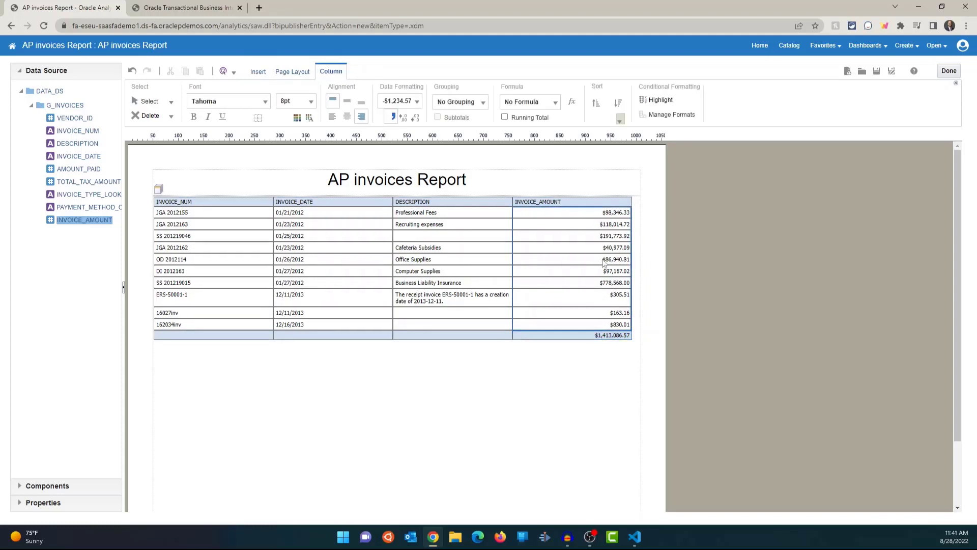
{"action": "left_click", "coordinate": [636, 259]}
{"action": "left_click", "coordinate": [595, 255]}
{"action": "left_click", "coordinate": [600, 337]}
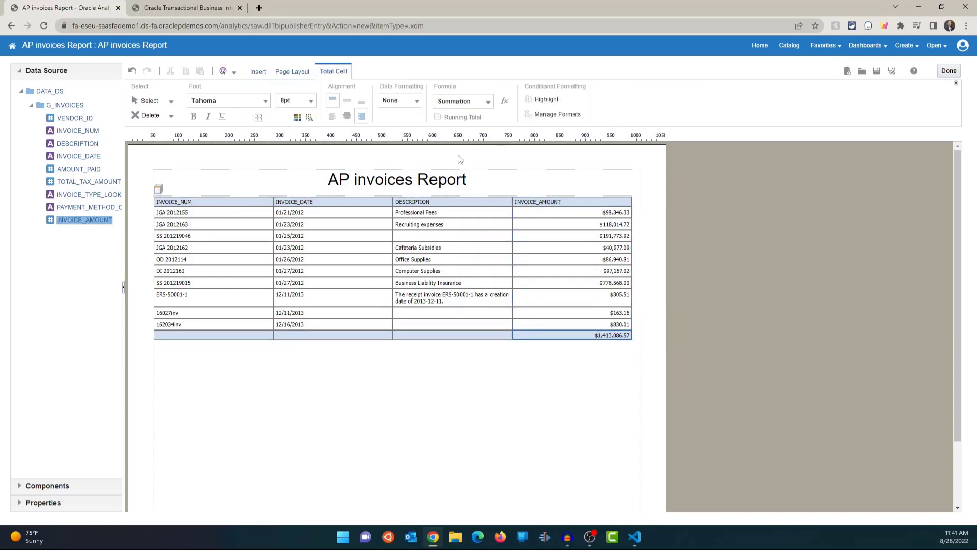
{"action": "left_click", "coordinate": [194, 116]}
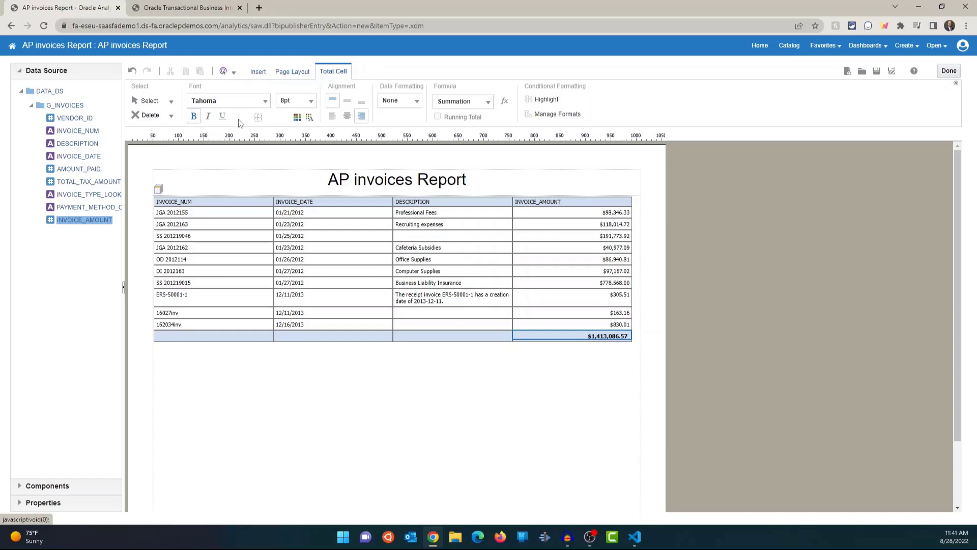
{"action": "left_click", "coordinate": [311, 101]}
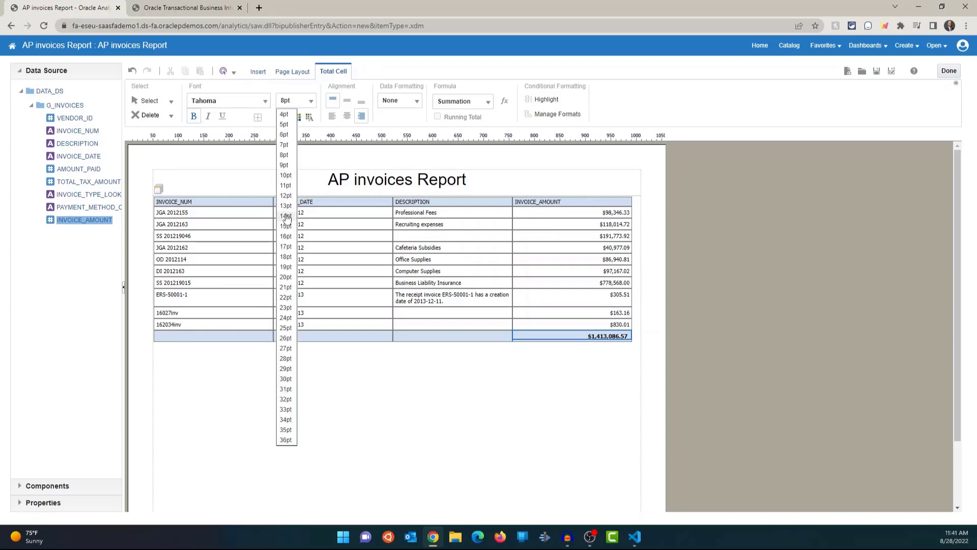
{"action": "left_click", "coordinate": [285, 167]}
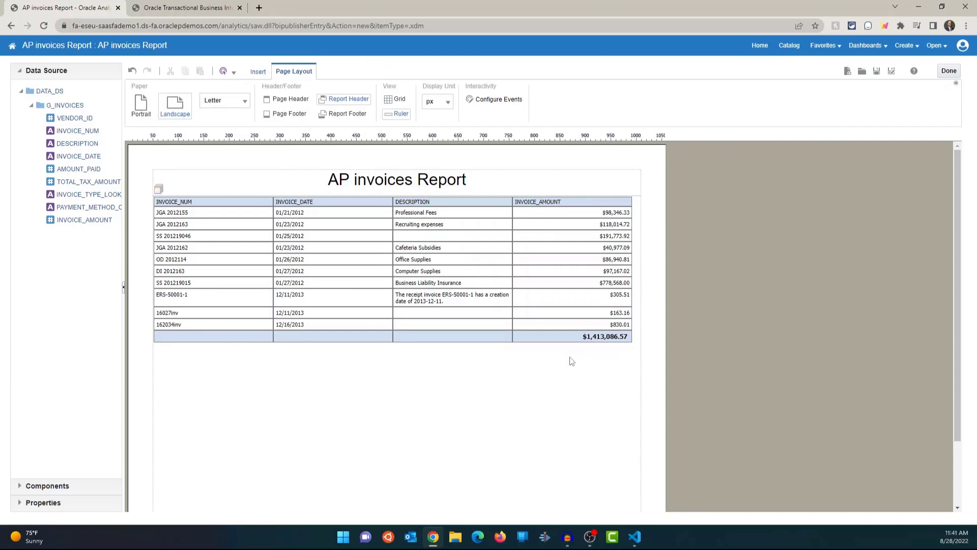
Step: Enter the label "Total" in the totals row cell under the INVOICE_NUM column
{"action": "left_click", "coordinate": [227, 340]}
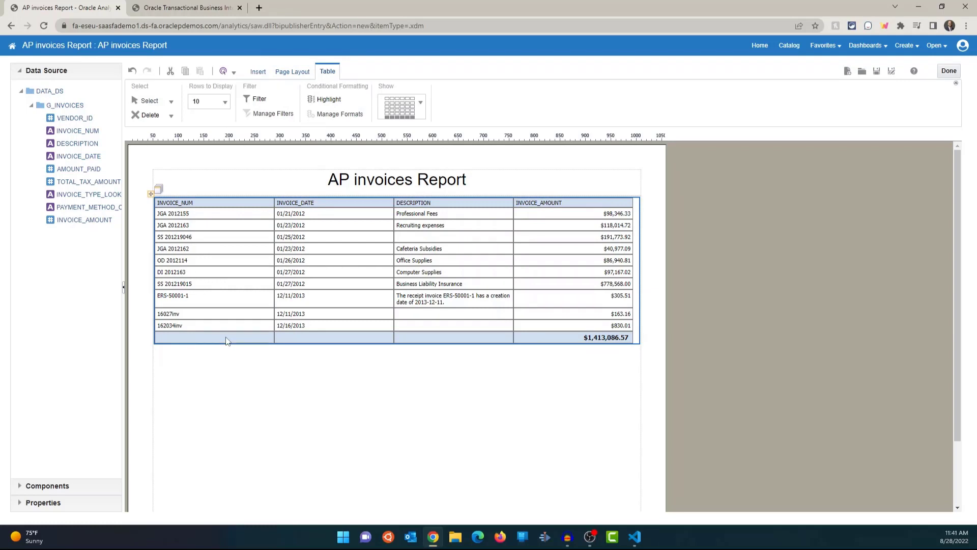
{"action": "left_click", "coordinate": [227, 340]}
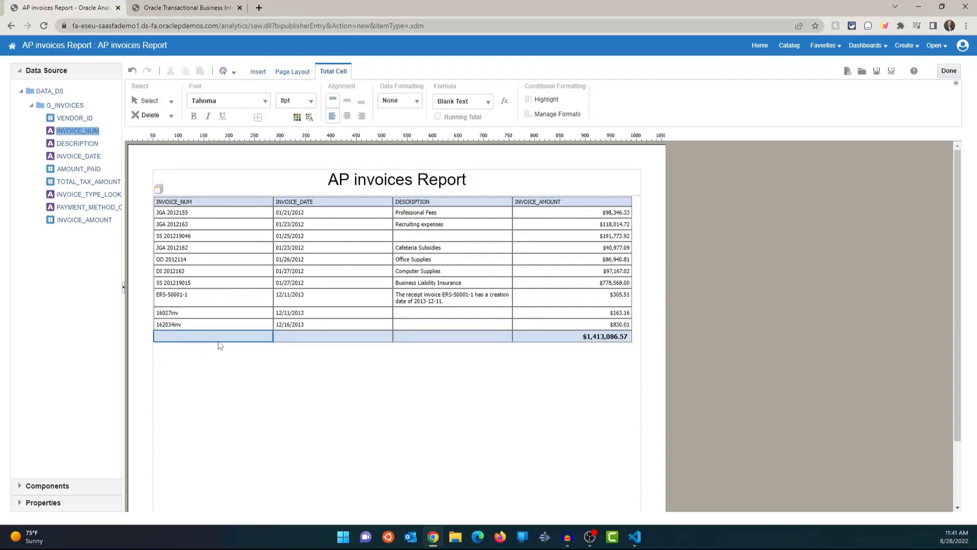
{"action": "left_click", "coordinate": [243, 338]}
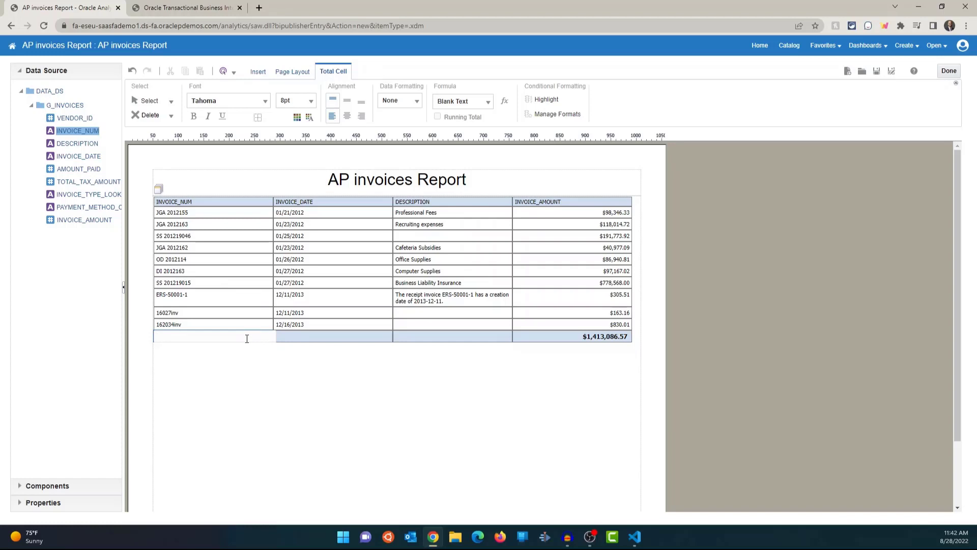
{"action": "type", "text": "taaaaaaaaaaaaaaaaaaaaaaaa"}
{"action": "left_click_drag", "start_coordinate": [245, 338], "coordinate": [86, 346]}
{"action": "type", "text": "aaaaaaaaaa"}
{"action": "double_click", "coordinate": [177, 337]}
{"action": "type", "text": "T"}
{"action": "left_click", "coordinate": [206, 343]}
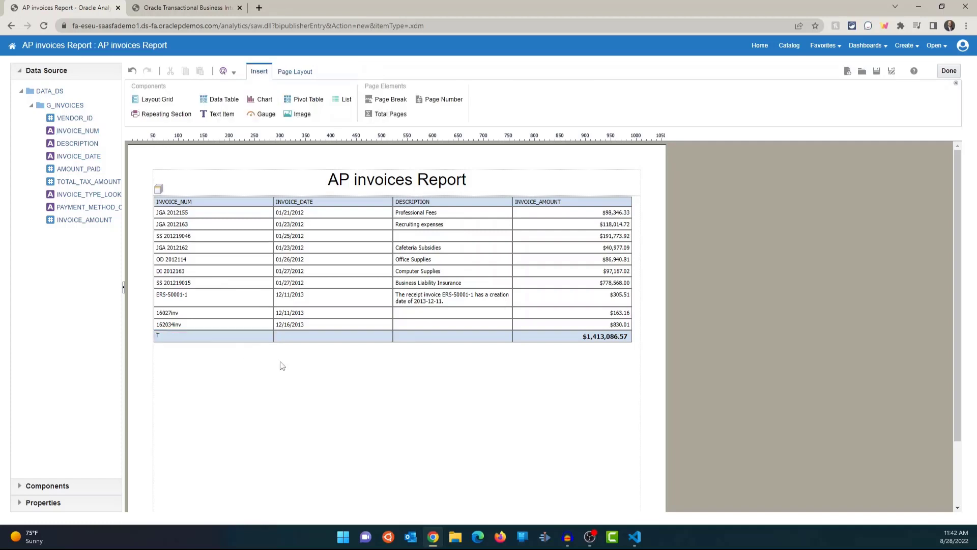
{"action": "left_click", "coordinate": [217, 339]}
{"action": "double_click", "coordinate": [217, 335]}
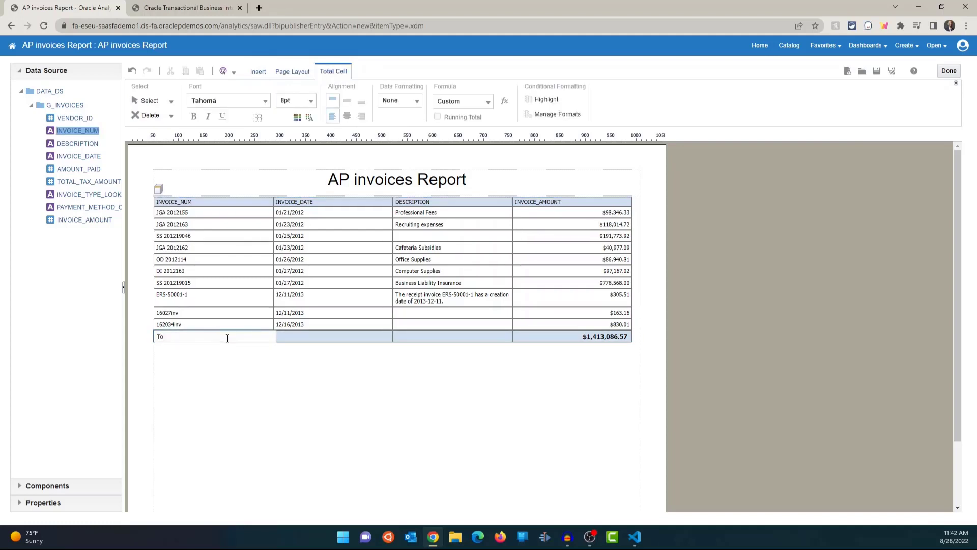
{"action": "left_click", "coordinate": [322, 375]}
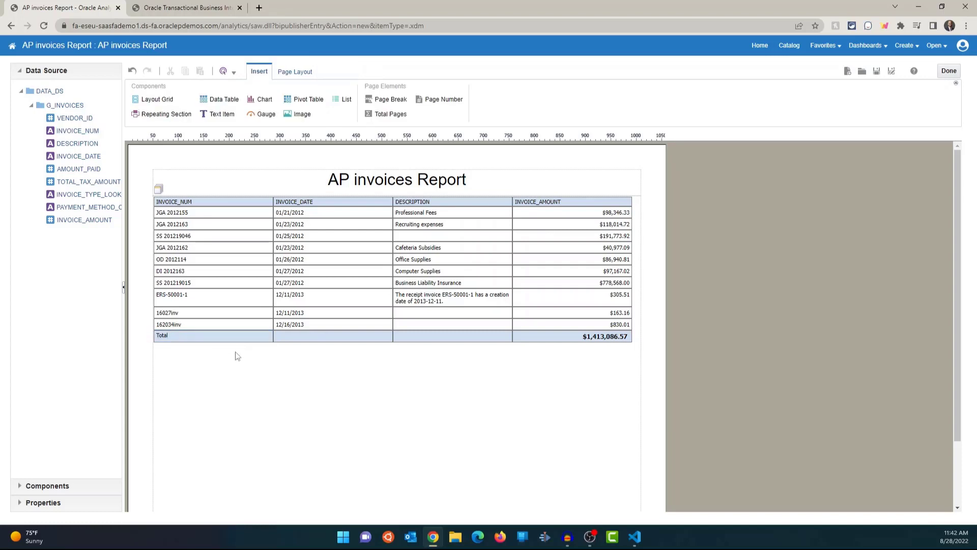
Step: Make the "Total" label in the totals row bold
{"action": "left_click", "coordinate": [228, 338]}
{"action": "left_click", "coordinate": [221, 340]}
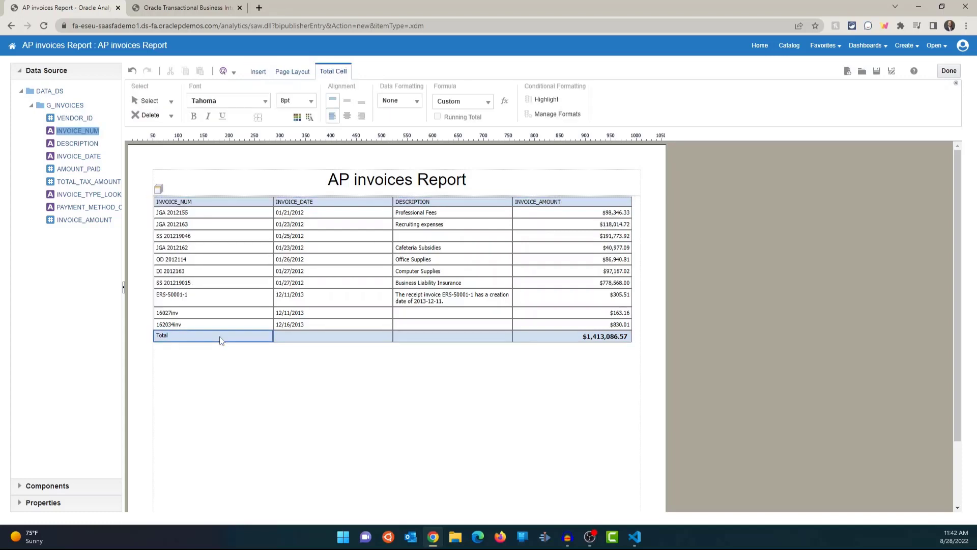
{"action": "left_click", "coordinate": [192, 121]}
{"action": "left_click", "coordinate": [340, 418]}
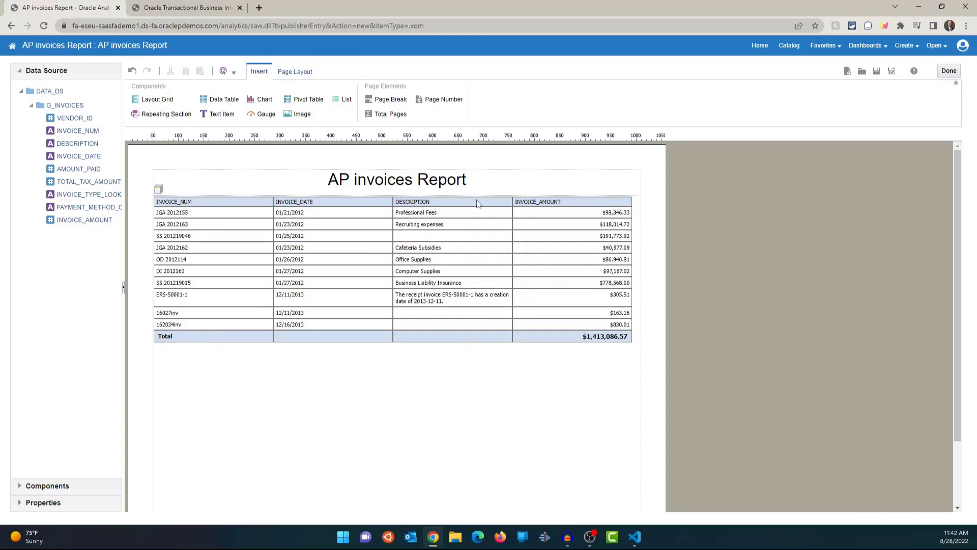
Step: Change the label of the INVOICE_NUM column header to "Invoice Number" in its properties
{"action": "left_click", "coordinate": [193, 204]}
{"action": "left_click", "coordinate": [179, 202]}
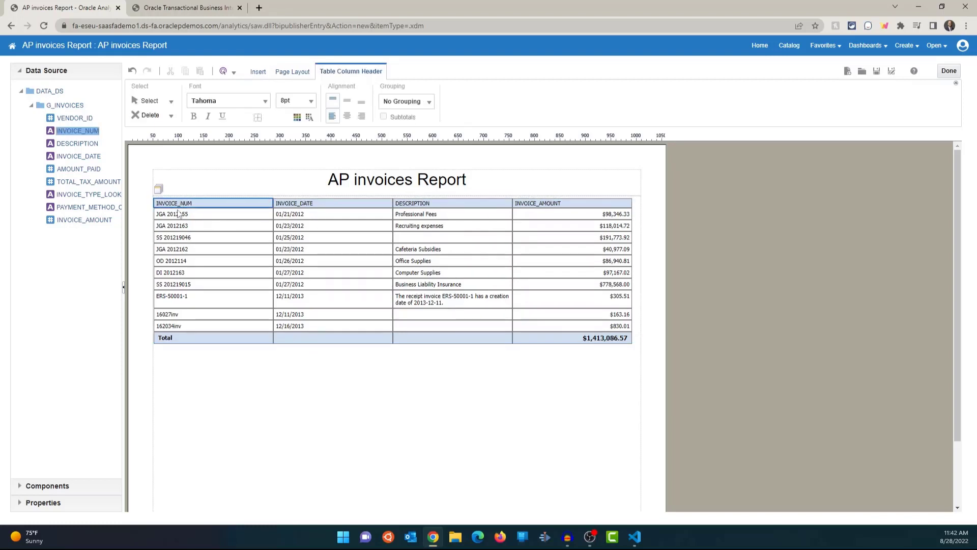
{"action": "double_click", "coordinate": [184, 203]}
{"action": "left_click", "coordinate": [189, 203]}
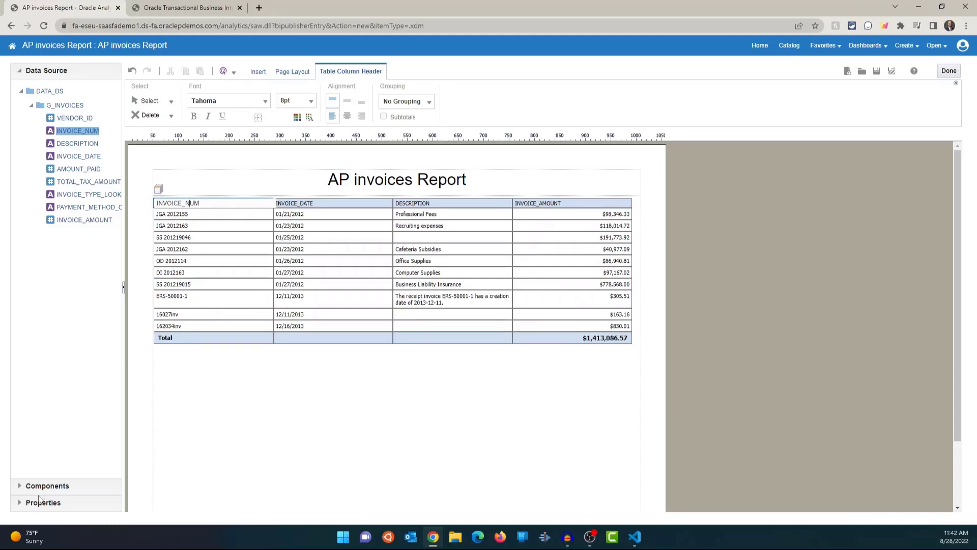
{"action": "left_click", "coordinate": [20, 487]}
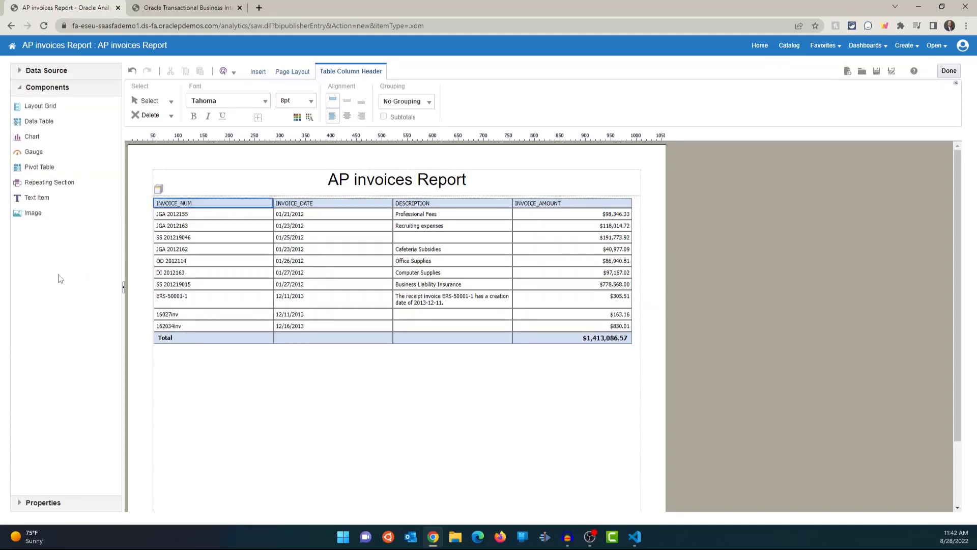
{"action": "left_click", "coordinate": [21, 504]}
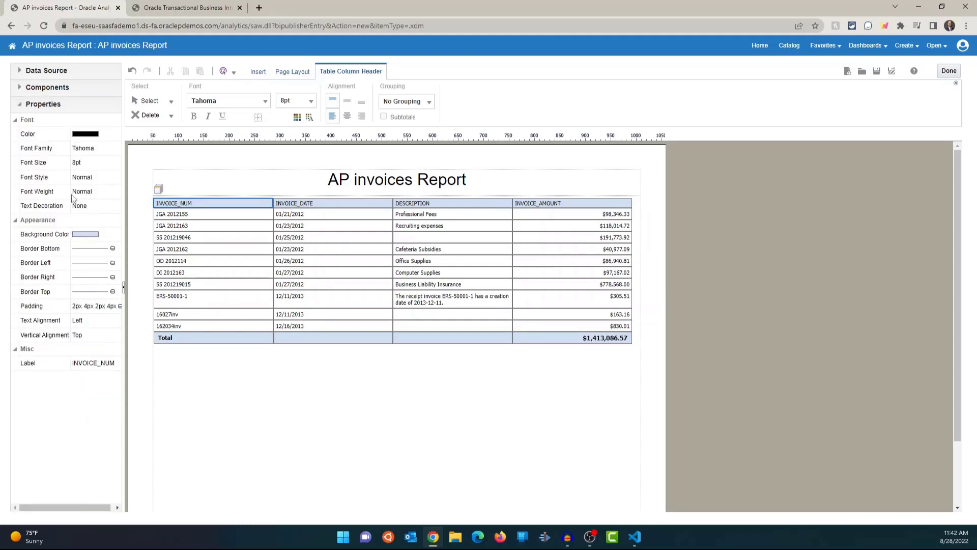
{"action": "left_click", "coordinate": [87, 366]}
{"action": "left_click", "coordinate": [97, 362]}
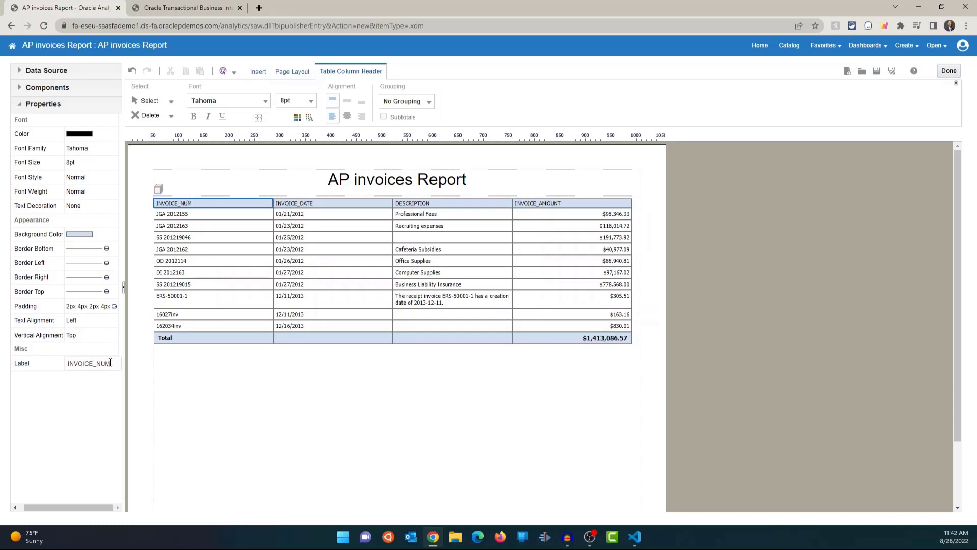
{"action": "left_click_drag", "start_coordinate": [111, 363], "coordinate": [66, 363]}
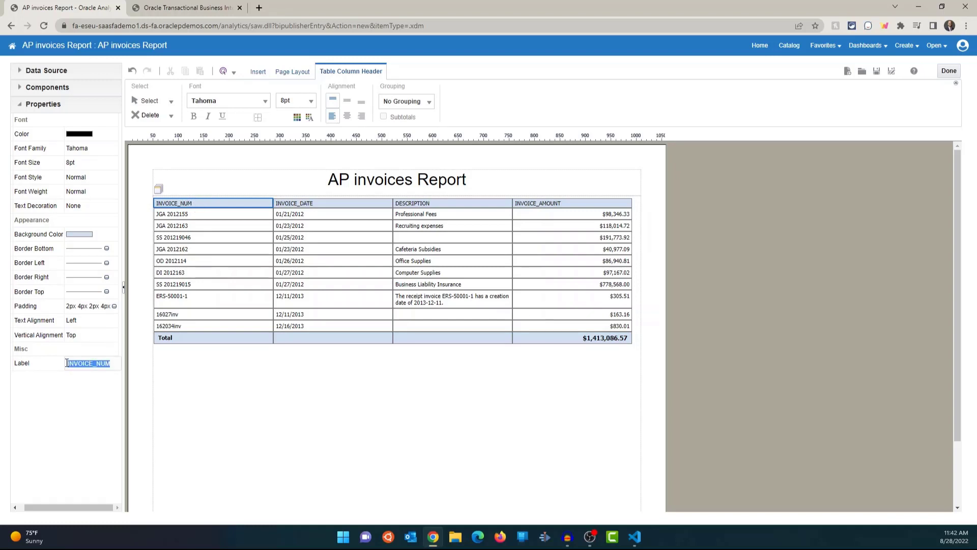
{"action": "left_click", "coordinate": [99, 373]}
{"action": "left_click", "coordinate": [100, 363]}
{"action": "key", "text": "BackSpace"}
{"action": "type", "text": "Invooooooooooooooooo"}
{"action": "key", "text": "BackSpace"}
{"action": "key", "text": "BackSpace"}
{"action": "key", "text": "BackSpace"}
{"action": "key", "text": "BackSpace"}
{"action": "key", "text": "BackSpace"}
{"action": "key", "text": "BackSpace"}
{"action": "key", "text": "BackSpace"}
{"action": "key", "text": "BackSpace"}
{"action": "key", "text": "BackSpace"}
{"action": "key", "text": "BackSpace"}
{"action": "key", "text": "BackSpace"}
{"action": "key", "text": "BackSpace"}
{"action": "key", "text": "BackSpace"}
{"action": "key", "text": "BackSpace"}
{"action": "key", "text": "BackSpace"}
{"action": "key", "text": "BackSpace"}
{"action": "key", "text": "BackSpace"}
{"action": "key", "text": "BackSpace"}
{"action": "key", "text": "BackSpace"}
{"action": "key", "text": "BackSpace"}
{"action": "left_click", "coordinate": [206, 418]}
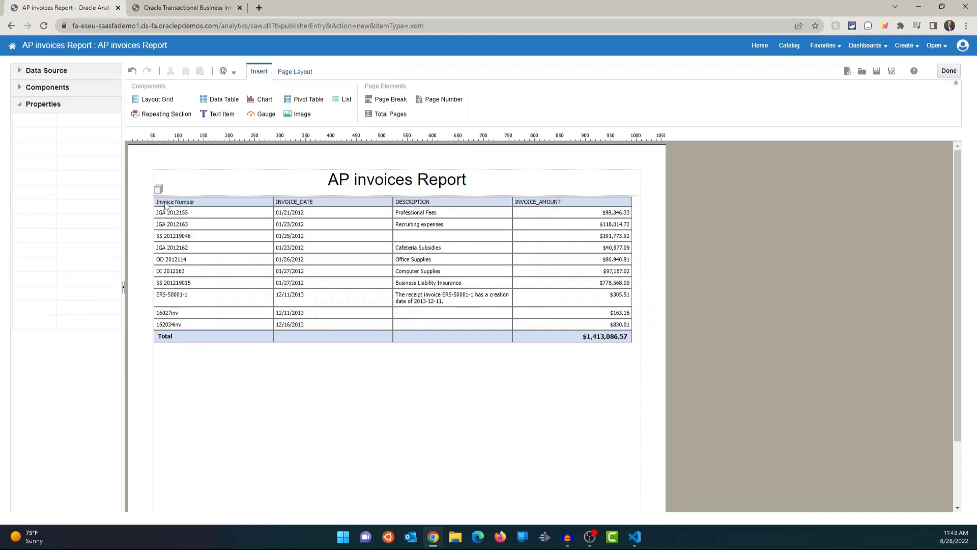
Step: Change the label of the INVOICE_DATE column header to "Invoice Date"
{"action": "left_click", "coordinate": [182, 206]}
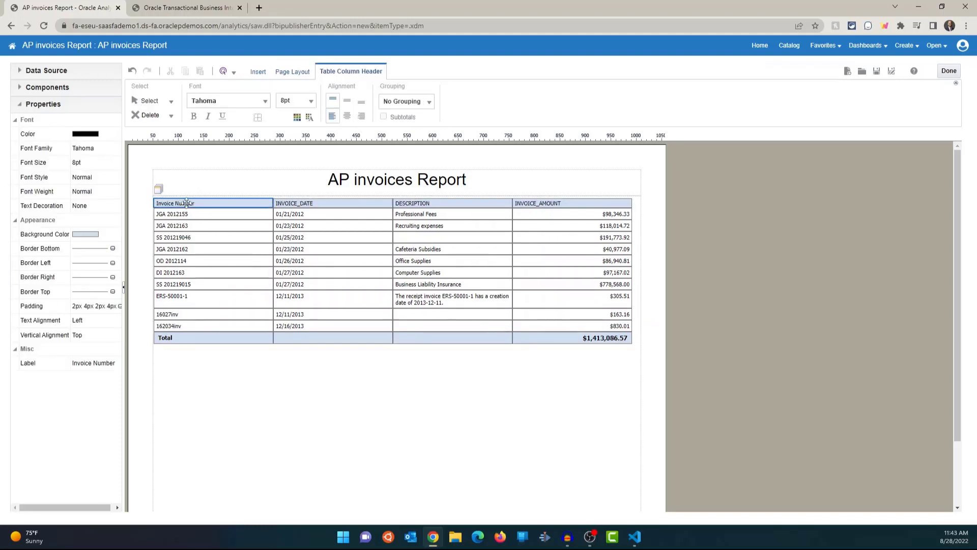
{"action": "left_click", "coordinate": [320, 204]}
{"action": "left_click", "coordinate": [98, 363]}
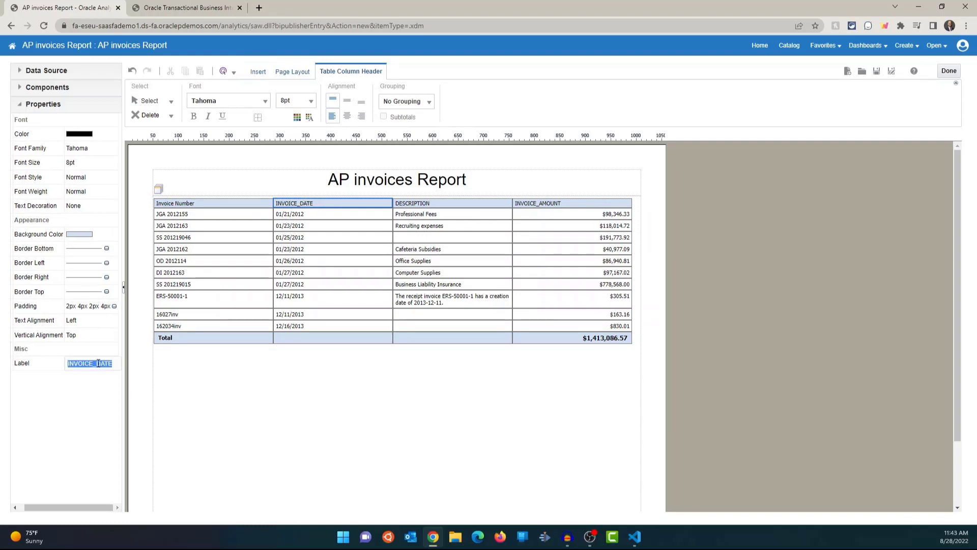
{"action": "type", "text": "Invoice Date"}
{"action": "left_click", "coordinate": [514, 418]}
Step: Change the label of the DESCRIPTION column header to "Inv Description"
{"action": "left_click", "coordinate": [425, 206]}
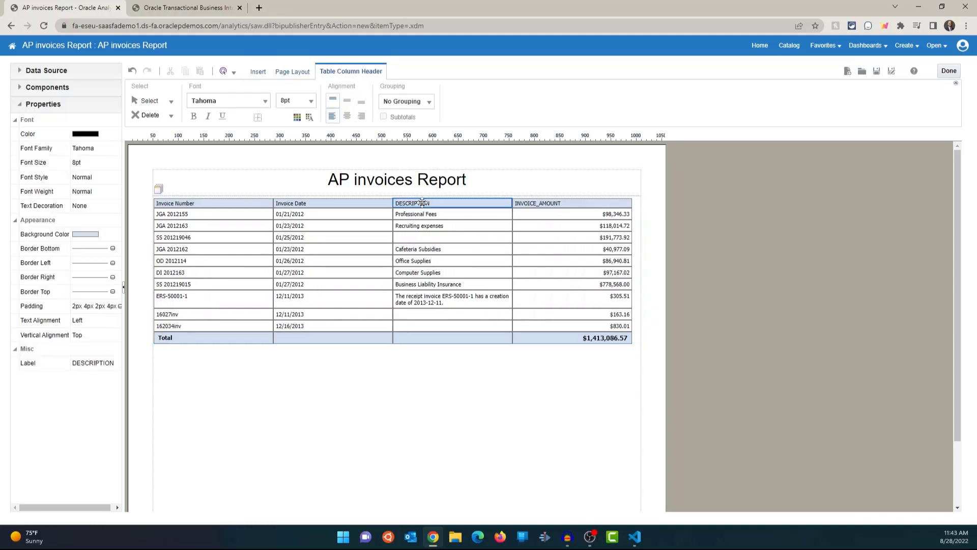
{"action": "double_click", "coordinate": [75, 362]}
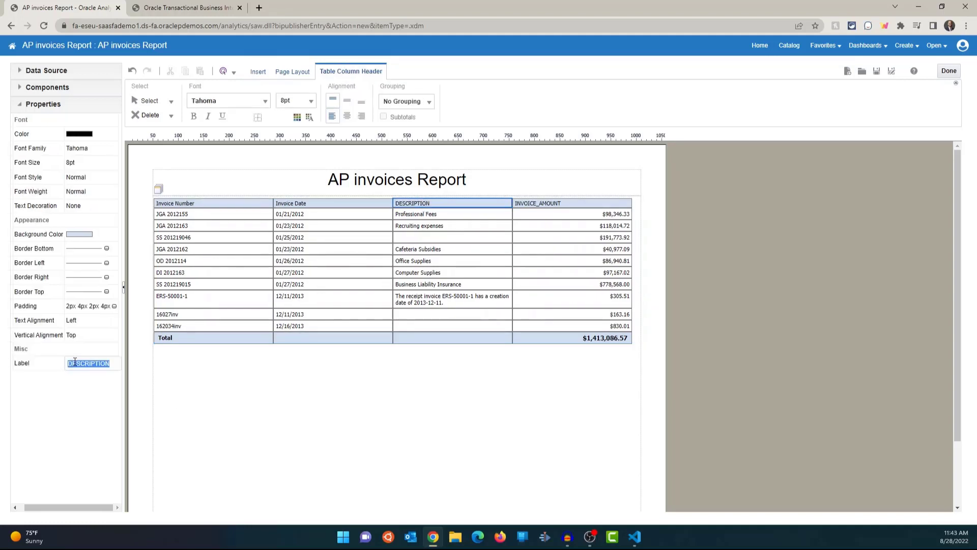
{"action": "left_click", "coordinate": [76, 362]}
{"action": "left_click_drag", "start_coordinate": [69, 363], "coordinate": [121, 363]}
{"action": "key", "text": "BackSpace"}
{"action": "left_click", "coordinate": [164, 348]}
Step: Change the label of the INVOICE_AMOUNT column header to "Invoice Amount"
{"action": "left_click", "coordinate": [533, 203]}
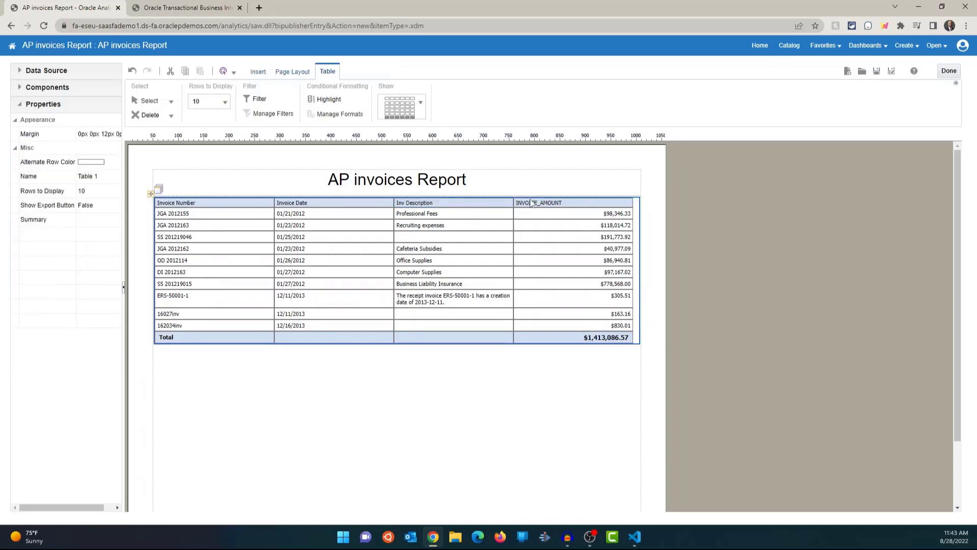
{"action": "left_click", "coordinate": [76, 366]}
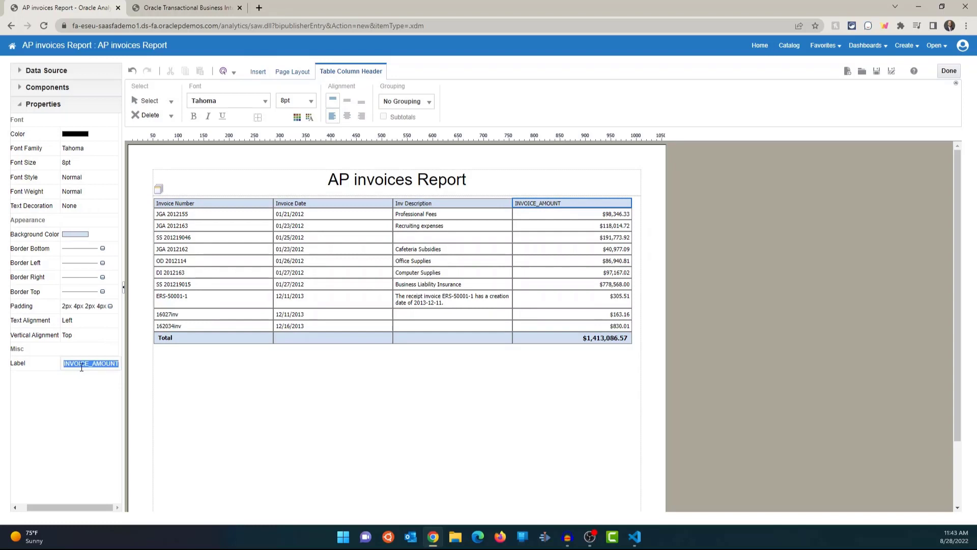
{"action": "type", "text": "I"}
{"action": "type", "text": "nvoice Amount"}
{"action": "left_click", "coordinate": [214, 391]}
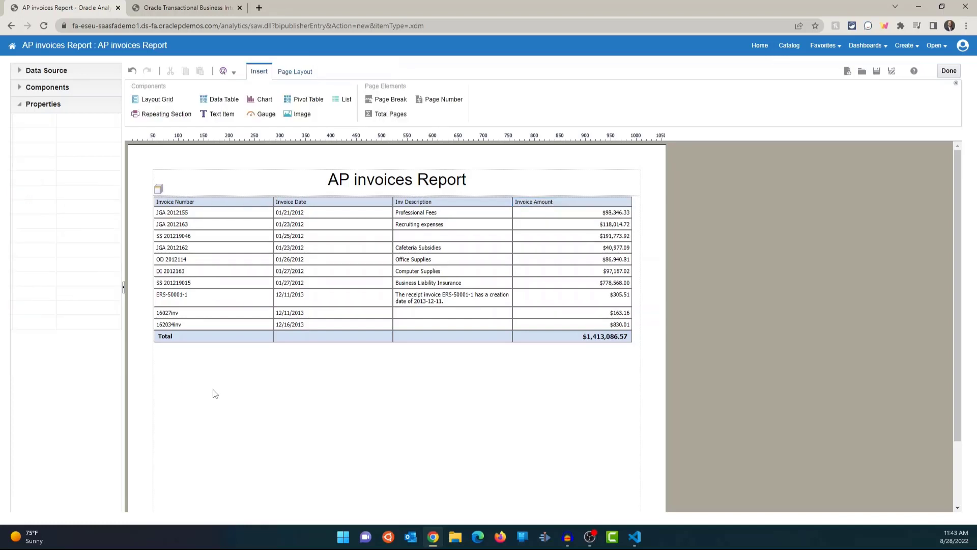
Step: Make the Invoice Number, Invoice Date, Inv Description and Invoice Amount column headers bold
{"action": "left_click", "coordinate": [236, 204]}
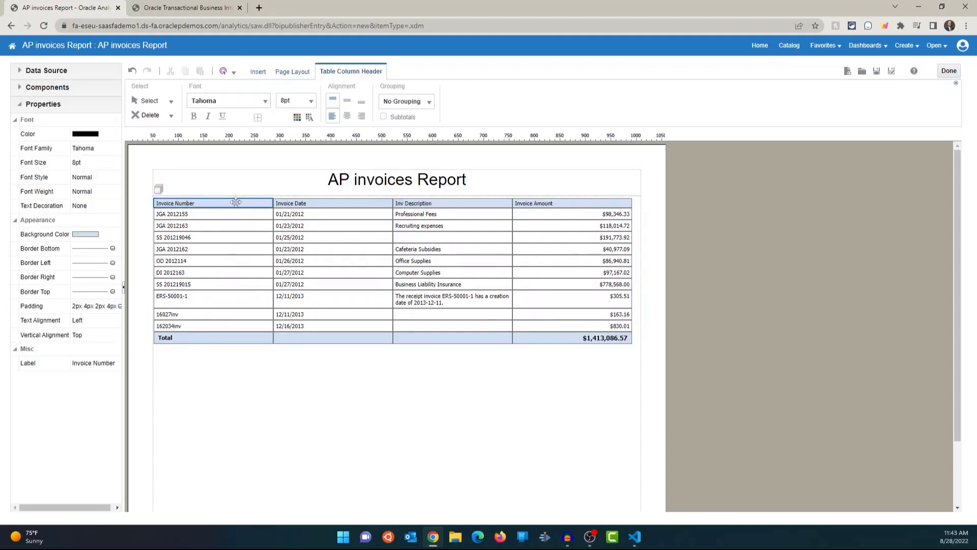
{"action": "left_click", "coordinate": [193, 117]}
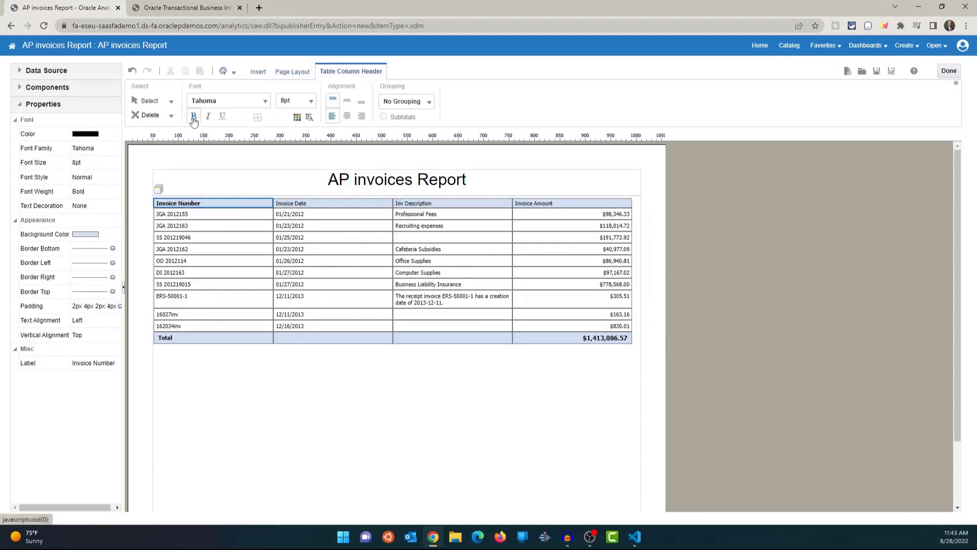
{"action": "left_click", "coordinate": [296, 203]}
{"action": "left_click", "coordinate": [193, 116]}
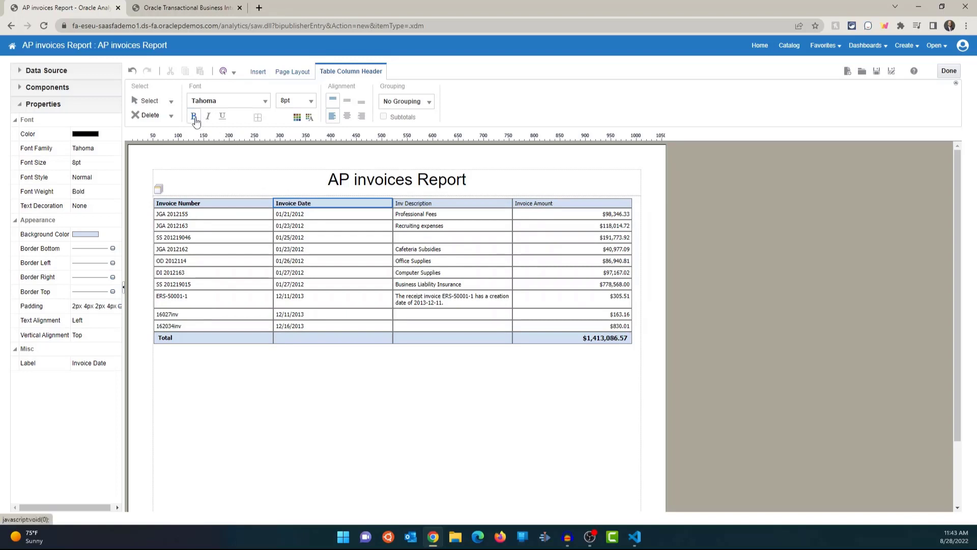
{"action": "left_click", "coordinate": [438, 204]}
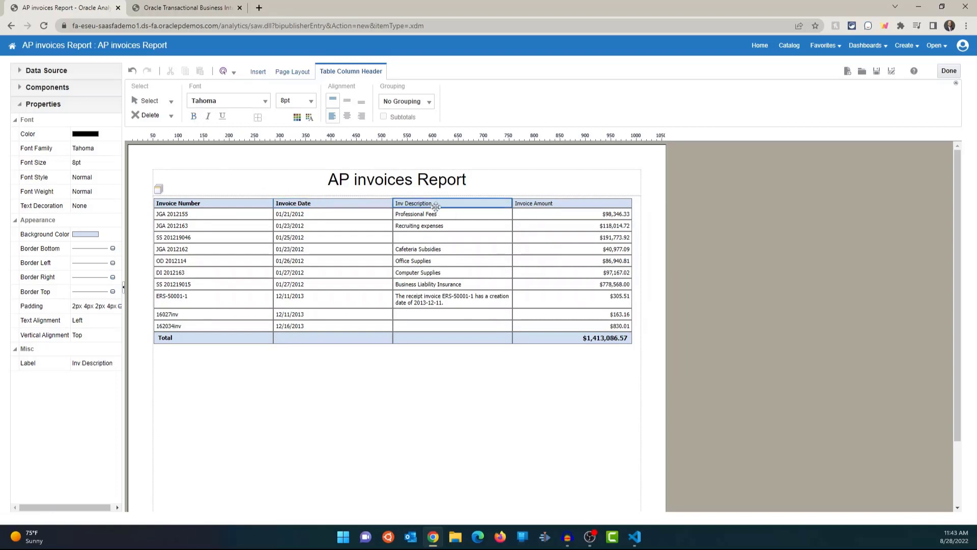
{"action": "left_click", "coordinate": [194, 116]}
{"action": "left_click", "coordinate": [527, 202]}
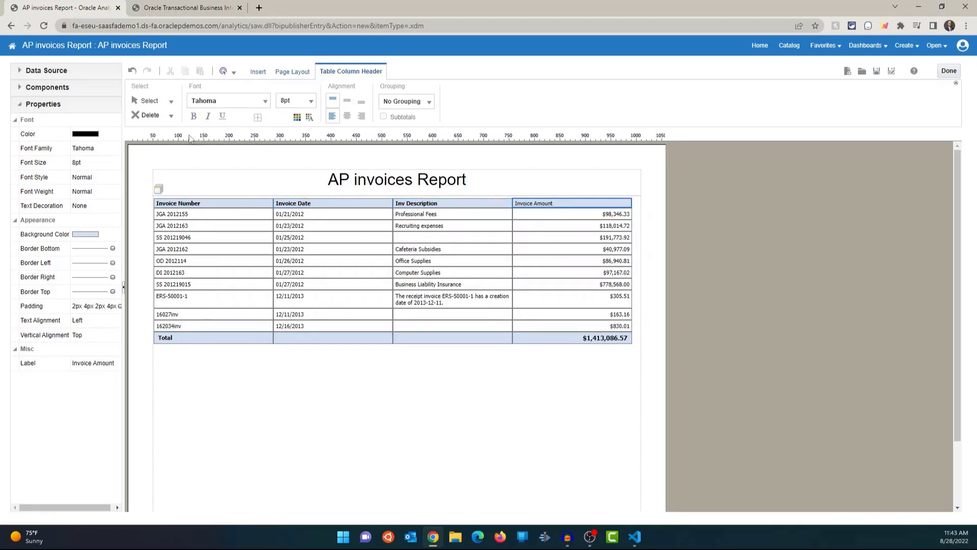
{"action": "left_click", "coordinate": [193, 116]}
Step: Capitalize the "i" in the report title so it reads "AP Invoices Report"
{"action": "left_click", "coordinate": [381, 187]}
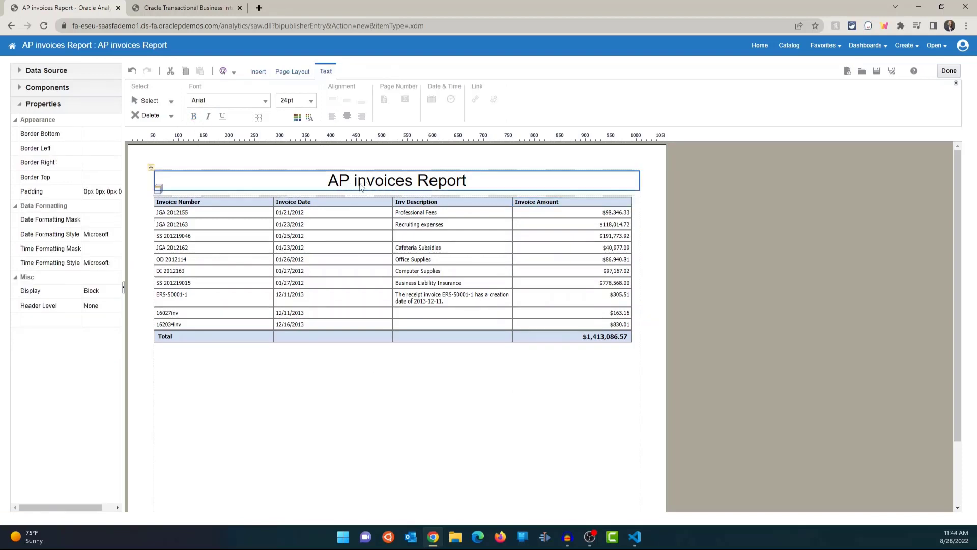
{"action": "left_click", "coordinate": [361, 188]}
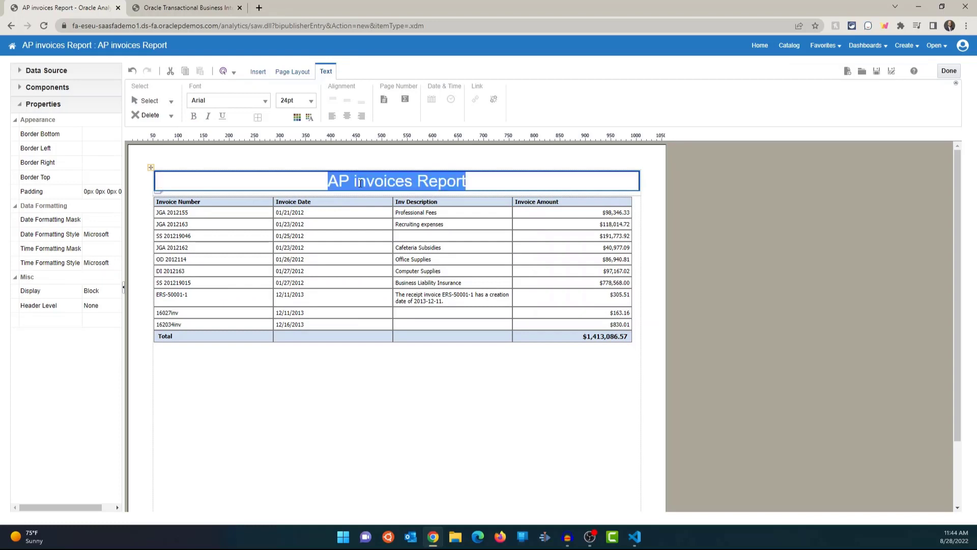
{"action": "left_click", "coordinate": [359, 184]}
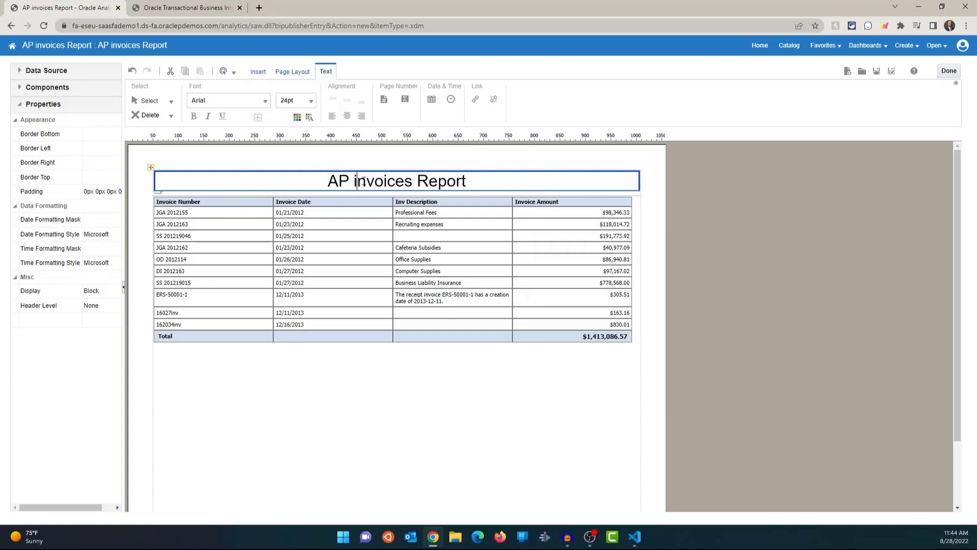
{"action": "key", "text": "shift+Left"}
{"action": "type", "text": "I"}
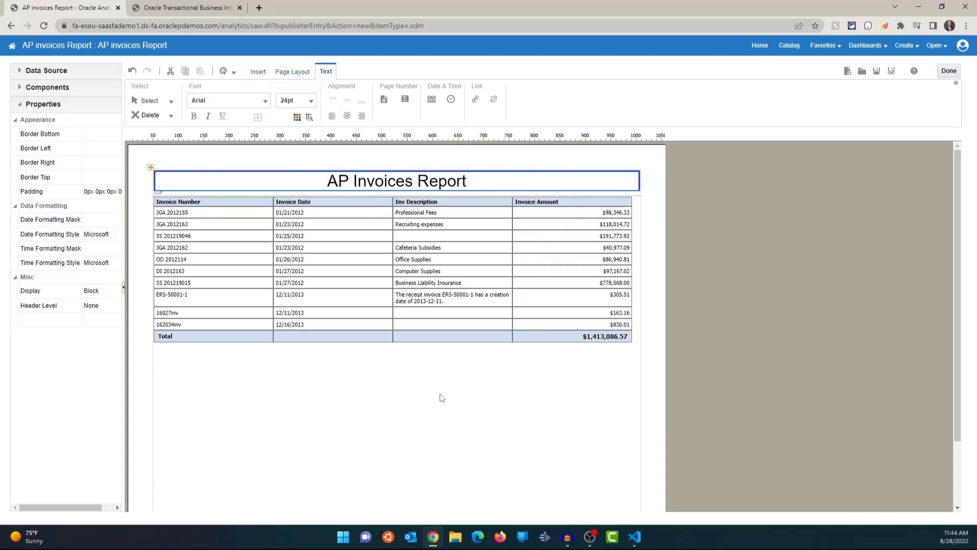
{"action": "left_click", "coordinate": [441, 396]}
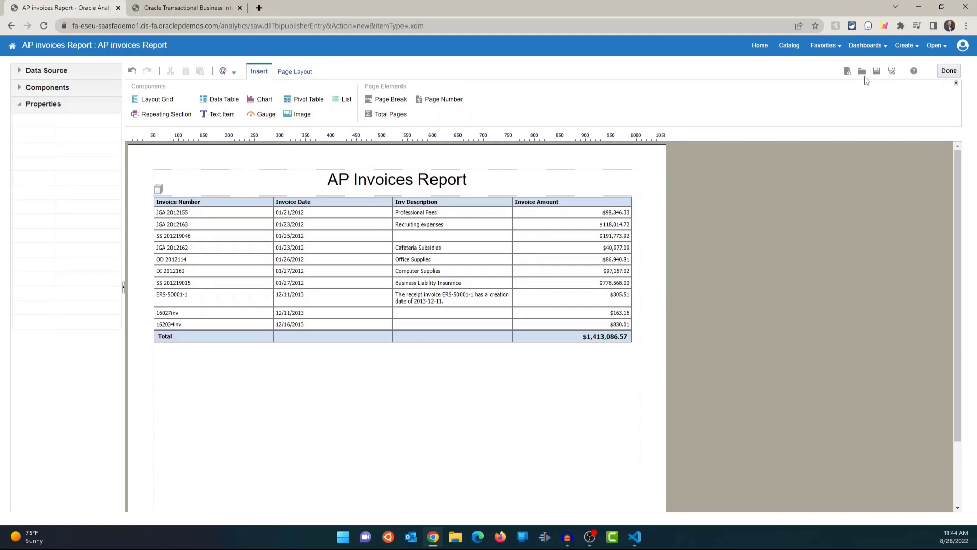
Step: Save the layout and finish editing it to review the first pages of the report output
{"action": "left_click", "coordinate": [877, 74]}
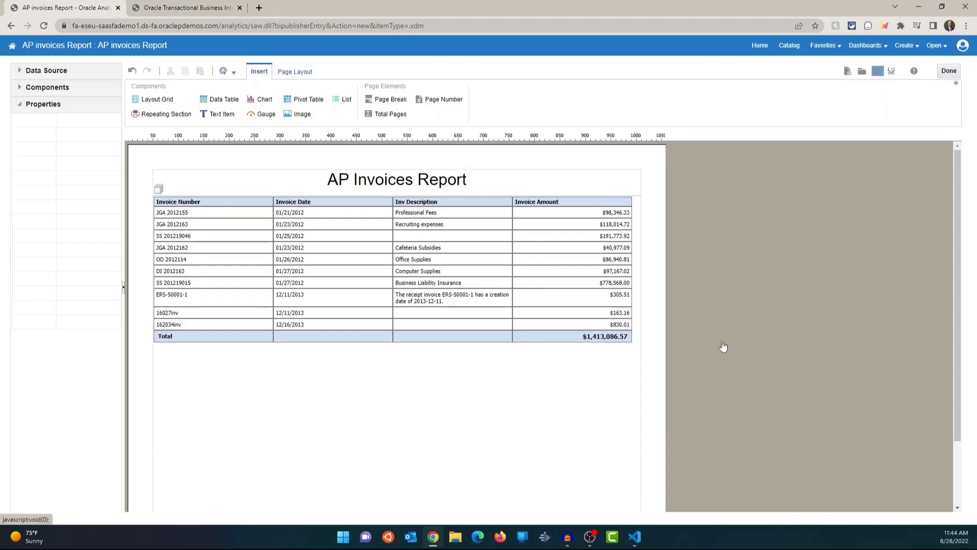
{"action": "left_click", "coordinate": [953, 73]}
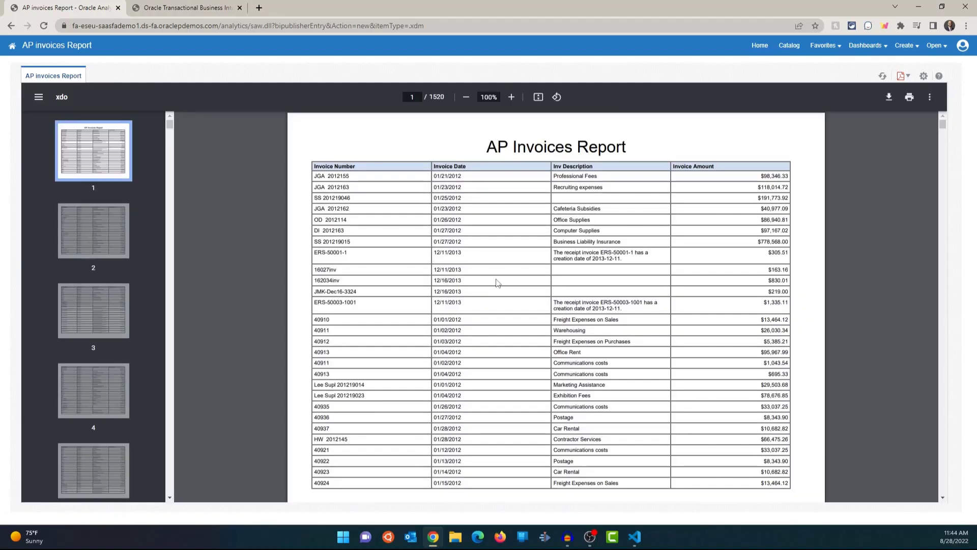
{"action": "scroll", "coordinate": [472, 255], "scroll_direction": "down", "scroll_amount": 5}
{"action": "scroll", "coordinate": [471, 257], "scroll_direction": "down", "scroll_amount": 3}
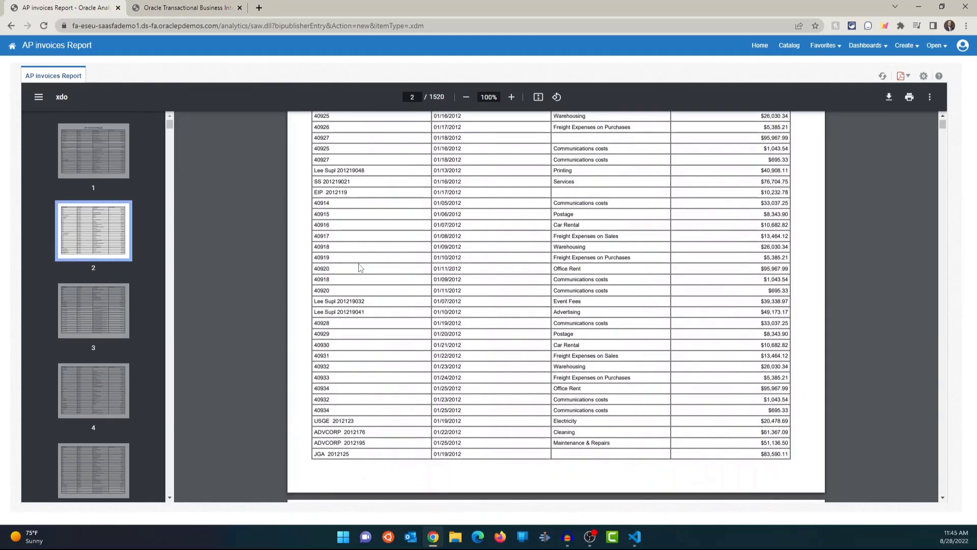
{"action": "scroll", "coordinate": [360, 268], "scroll_direction": "up", "scroll_amount": 4}
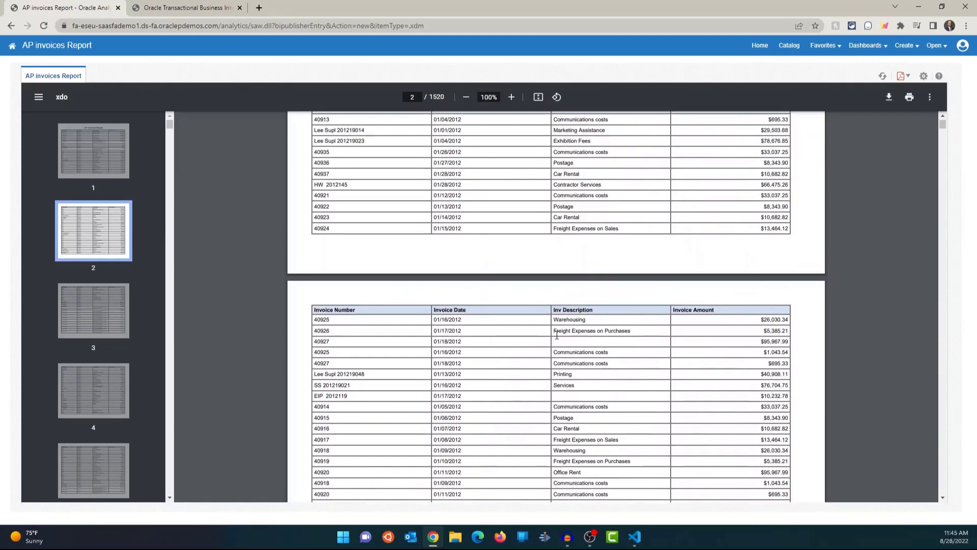
{"action": "scroll", "coordinate": [556, 335], "scroll_direction": "up", "scroll_amount": 5}
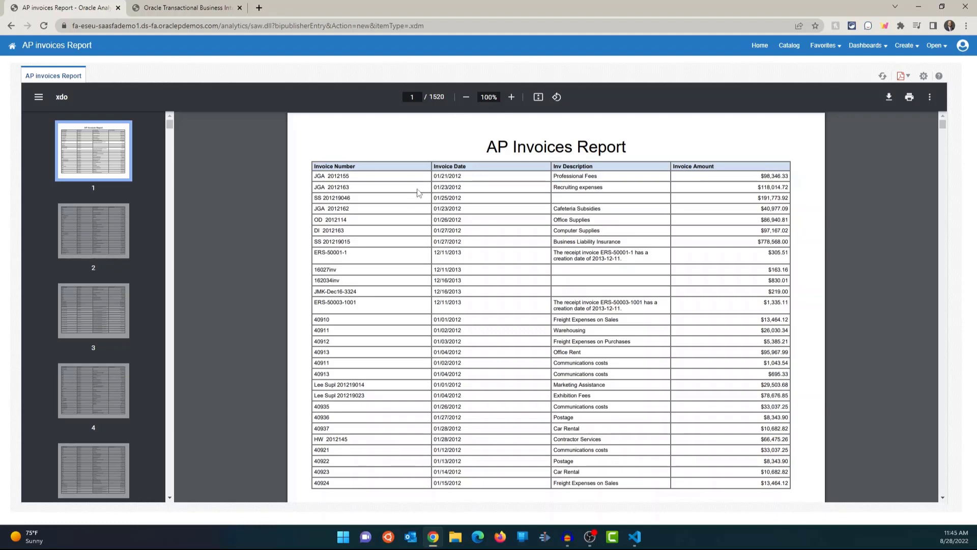
Step: Check the report's properties in the report editor and return to the report view
{"action": "left_click", "coordinate": [924, 79]}
{"action": "left_click", "coordinate": [923, 77]}
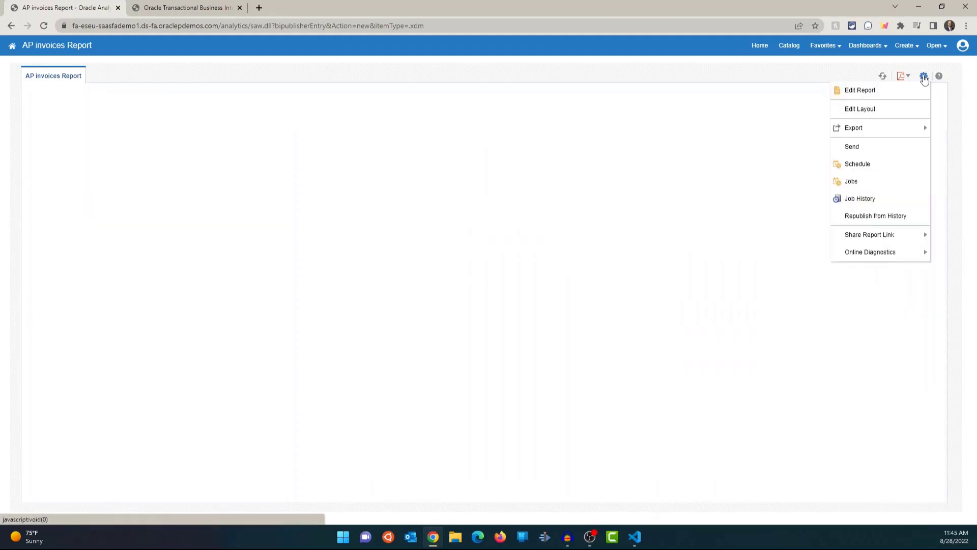
{"action": "left_click", "coordinate": [881, 95]}
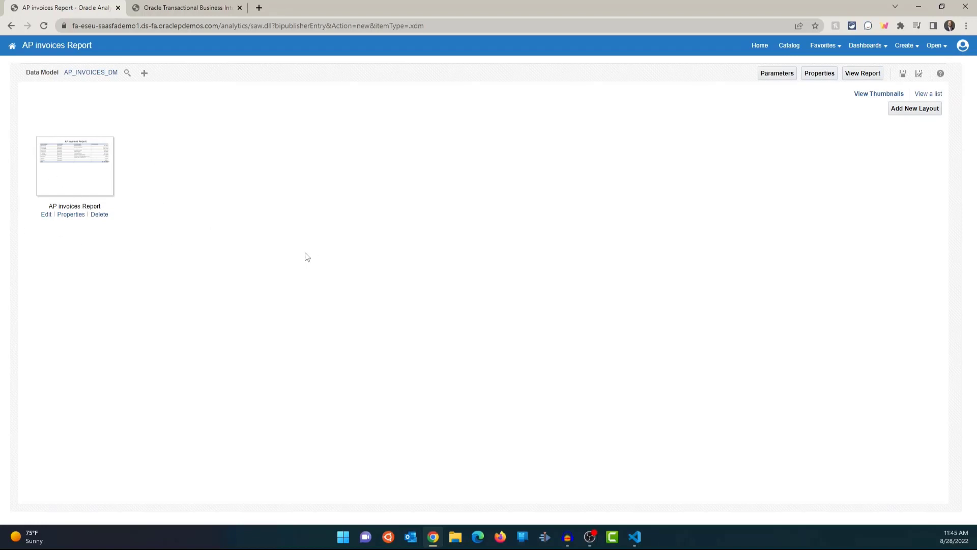
{"action": "left_click", "coordinate": [820, 75]}
{"action": "left_click", "coordinate": [859, 75]}
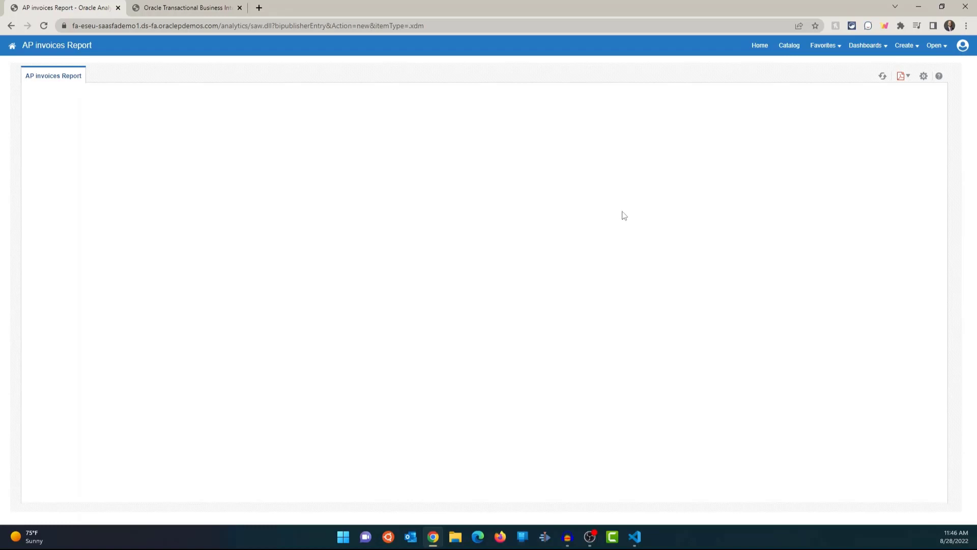
Step: Reopen the report for editing and examine the template and translation properties of the AP invoices Report layout
{"action": "left_click", "coordinate": [924, 77]}
{"action": "left_click", "coordinate": [873, 93]}
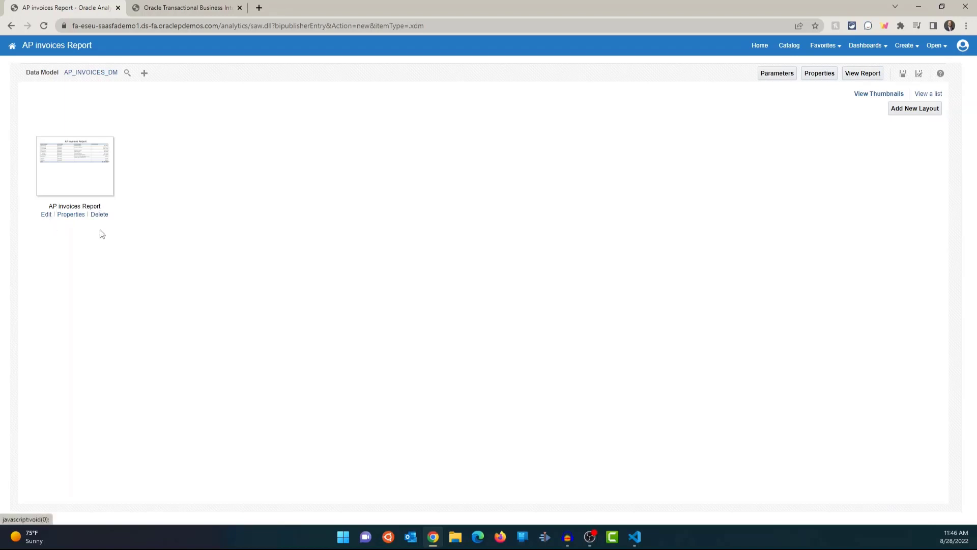
{"action": "left_click", "coordinate": [72, 216]}
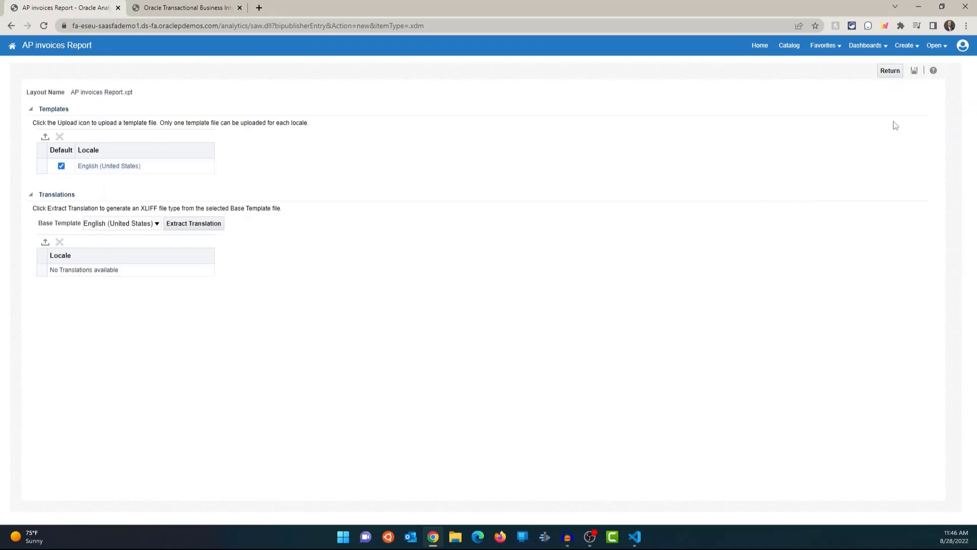
{"action": "left_click", "coordinate": [892, 71]}
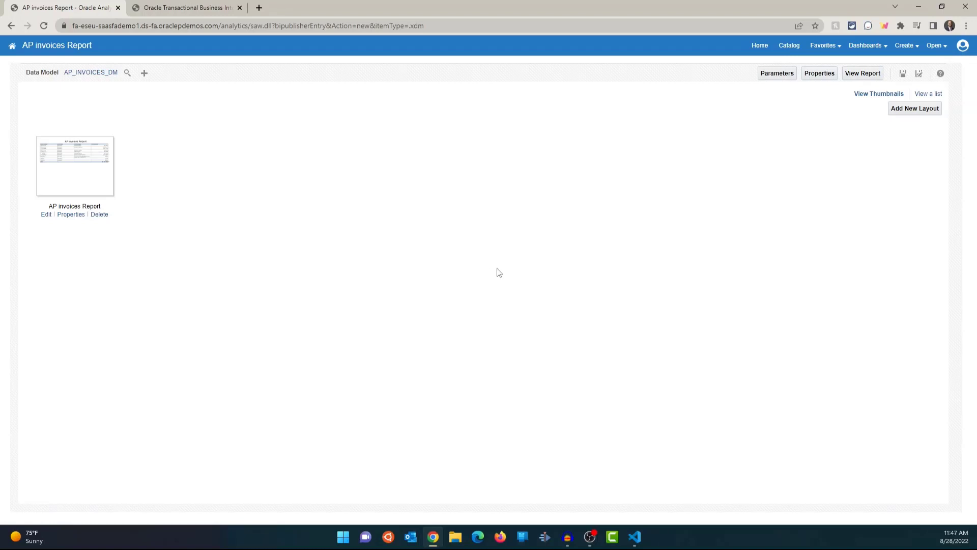
Step: In the list view of layouts, remove RTF from the AP invoices Report layout's output formats and save the report
{"action": "left_click", "coordinate": [931, 99]}
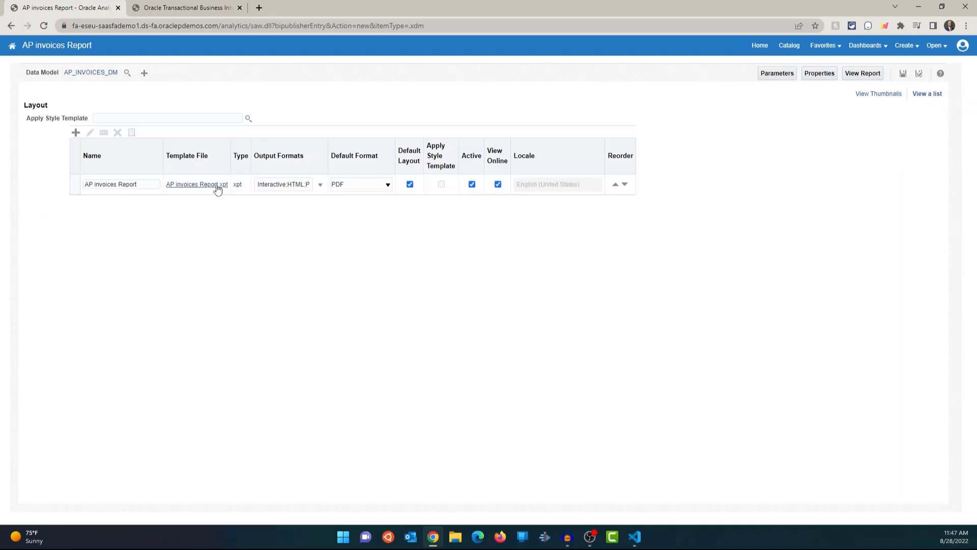
{"action": "left_click", "coordinate": [289, 188]}
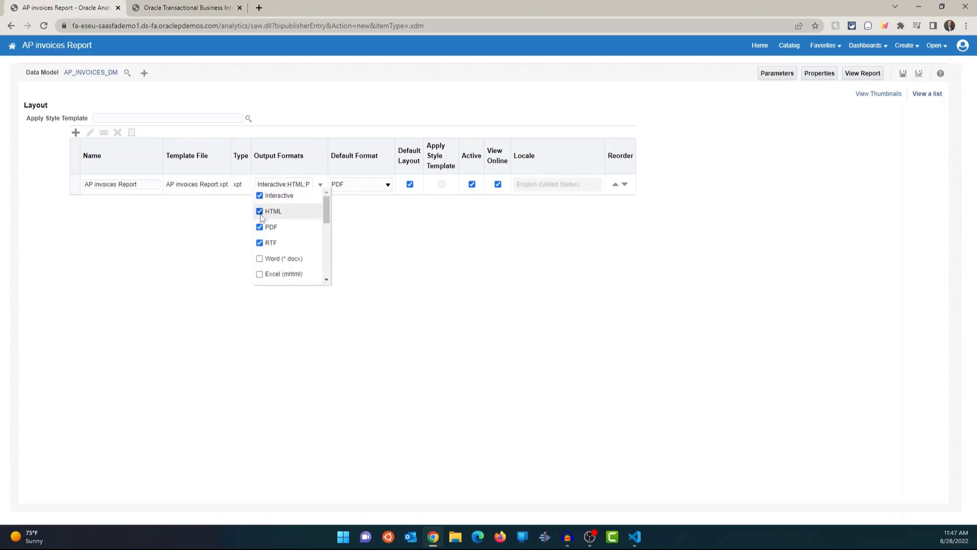
{"action": "left_click", "coordinate": [260, 243]}
{"action": "left_click_drag", "start_coordinate": [327, 221], "coordinate": [332, 195]}
{"action": "left_click", "coordinate": [261, 259]}
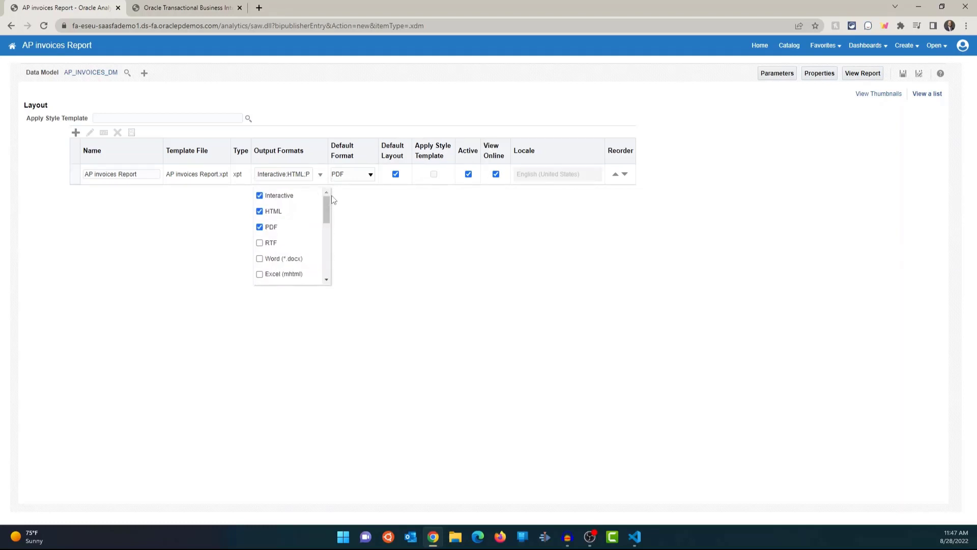
{"action": "left_click", "coordinate": [386, 220]}
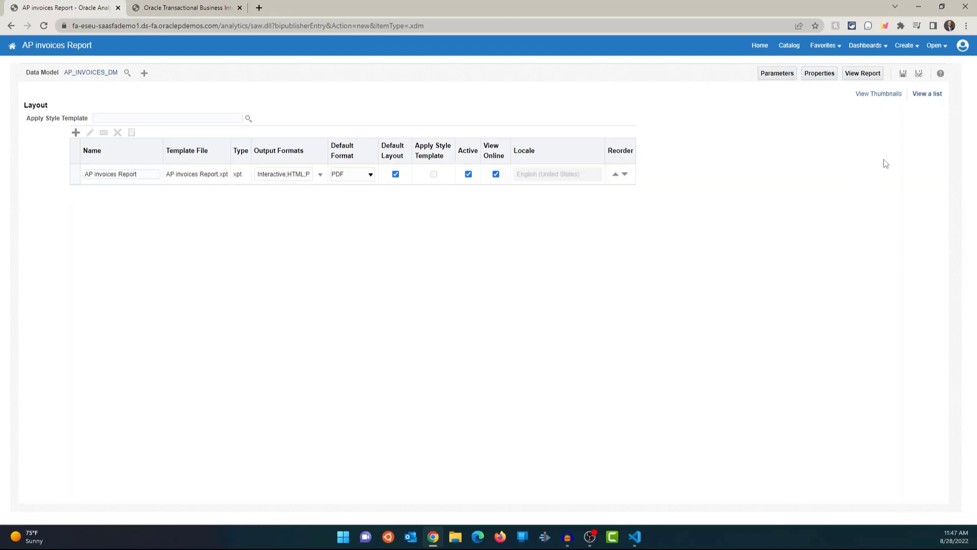
{"action": "left_click", "coordinate": [904, 76]}
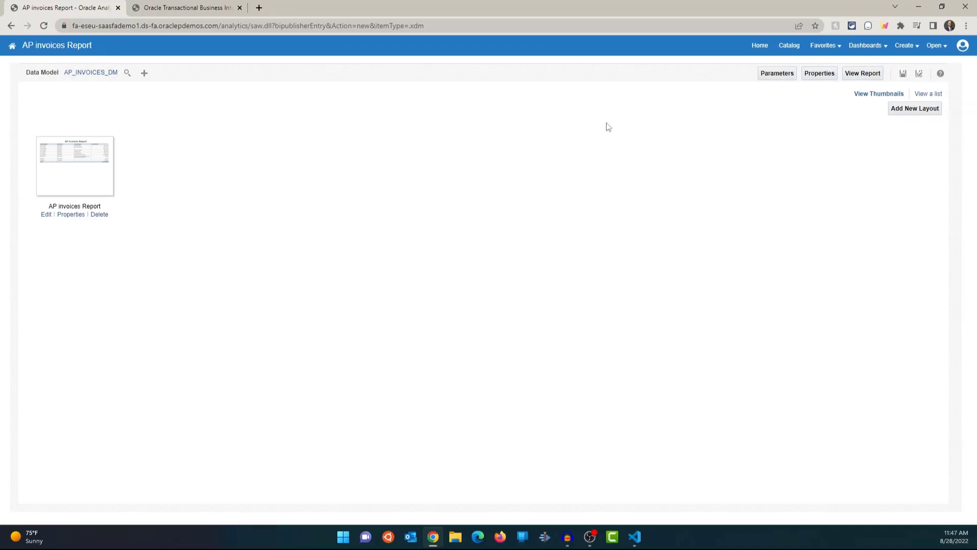
Step: Return to the catalog, check the contents of the Data Models folder, and go back to the BIP Tutorials folder
{"action": "left_click", "coordinate": [790, 46]}
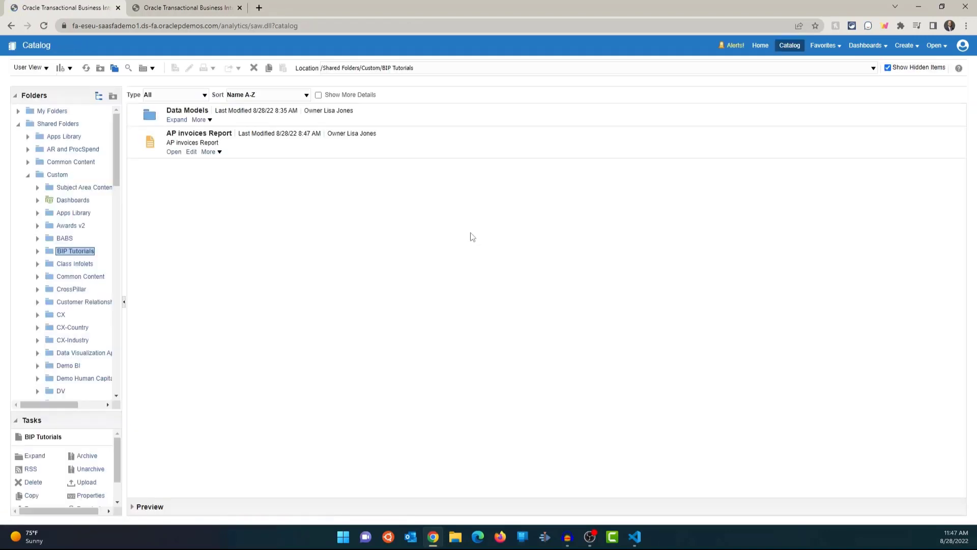
{"action": "left_click", "coordinate": [176, 120]}
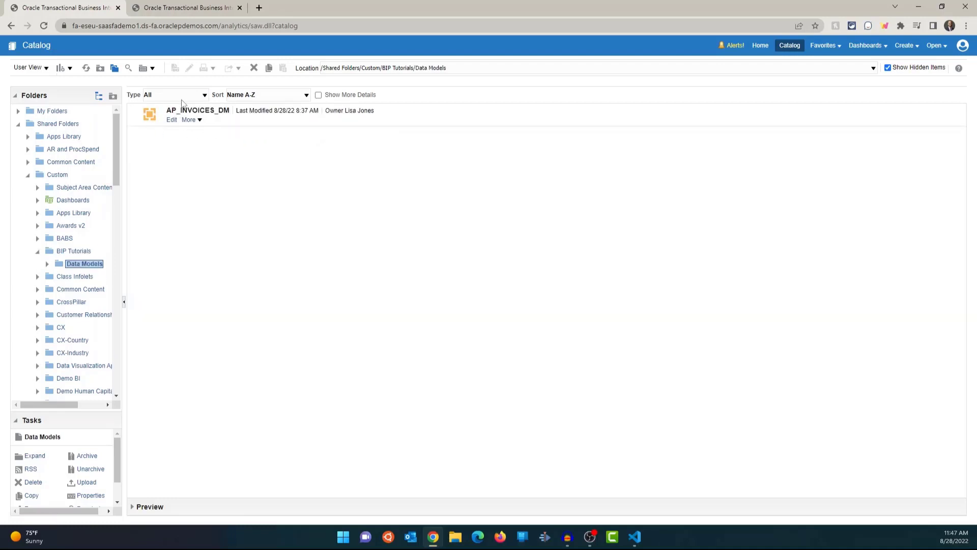
{"action": "left_click", "coordinate": [79, 252]}
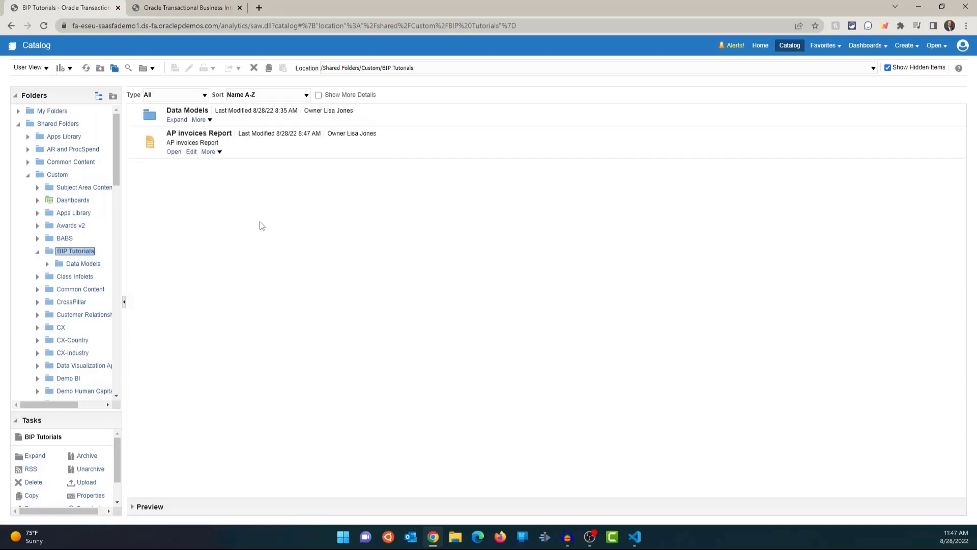